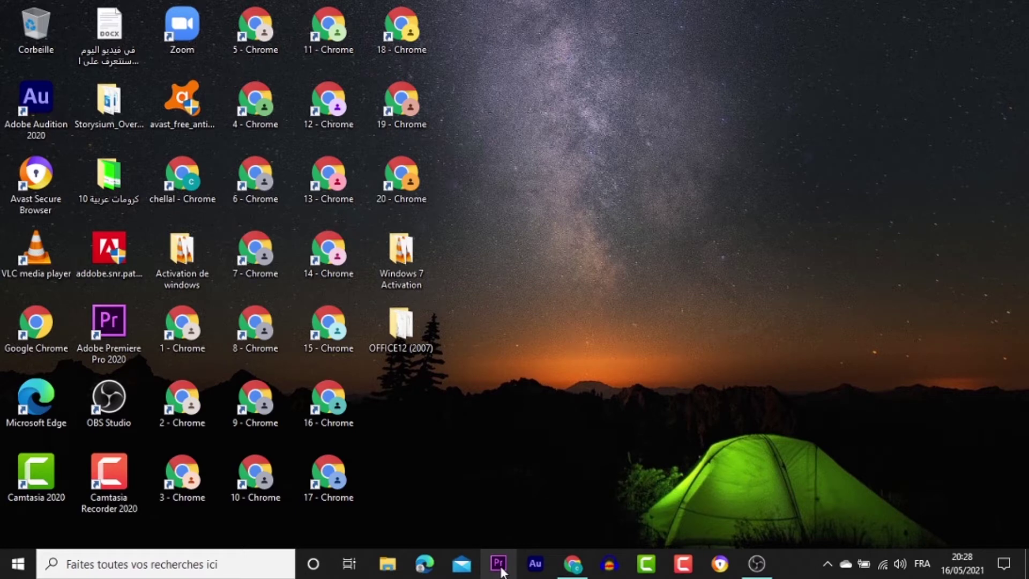
Launch Adobe Premiere Pro and continue past the system compatibility report with the known issues
{"action": "left_click", "coordinate": [502, 571]}
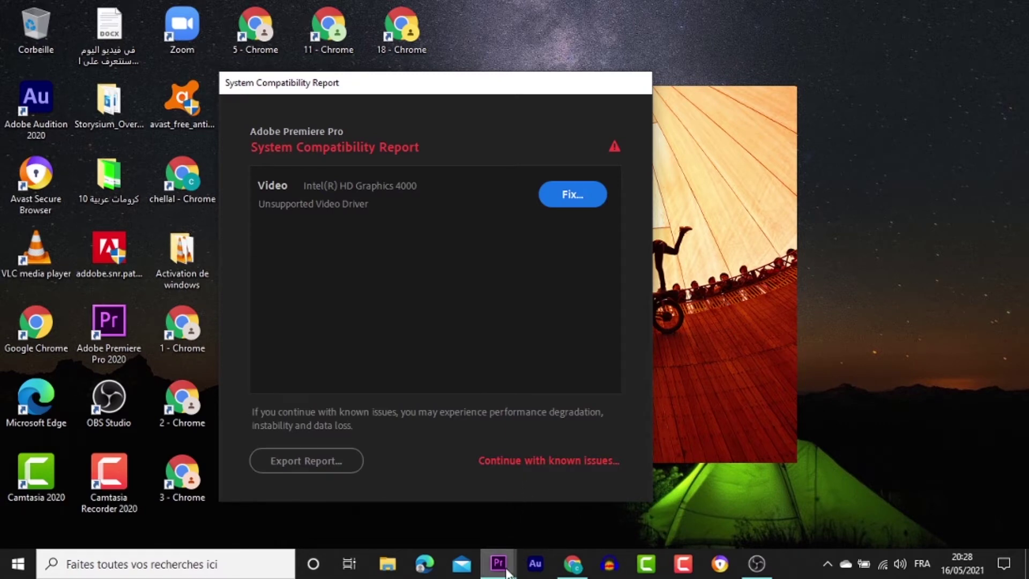
{"action": "mouse_move", "coordinate": [498, 562]}
{"action": "left_click", "coordinate": [601, 450]}
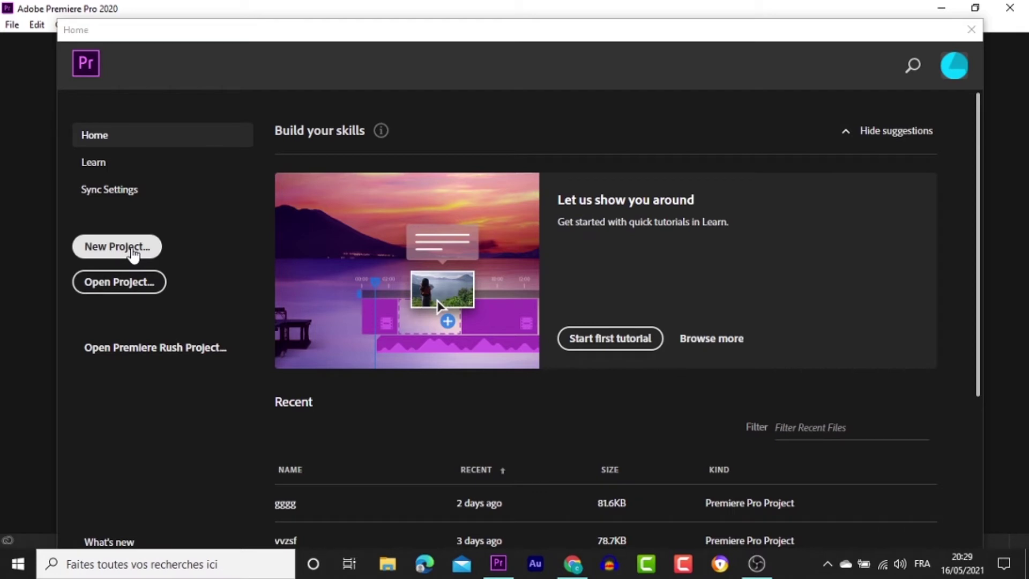
Create a new project named "test montage" in the default location
{"action": "left_click", "coordinate": [131, 248]}
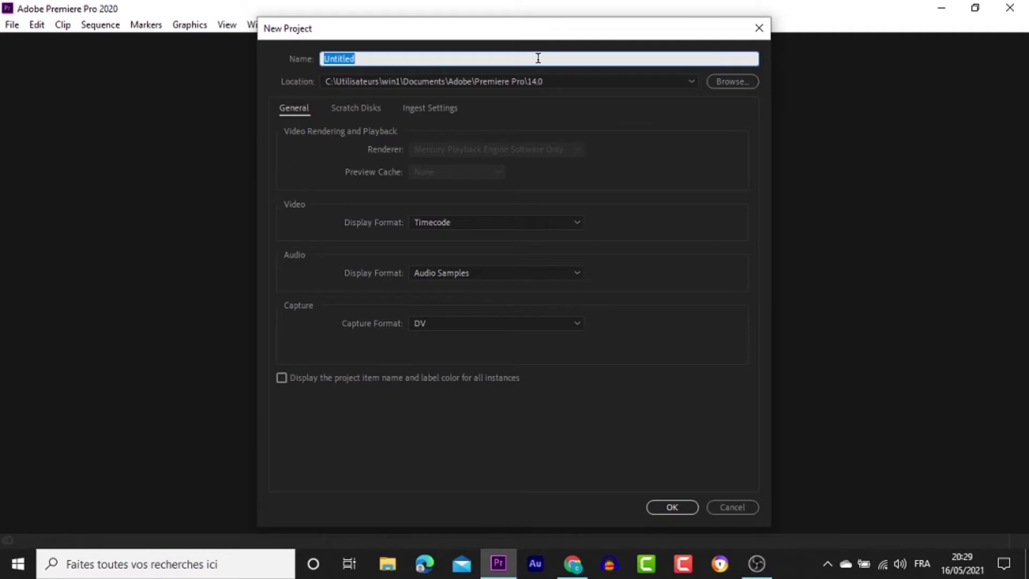
{"action": "type", "text": "test montage"}
{"action": "left_click", "coordinate": [671, 506]}
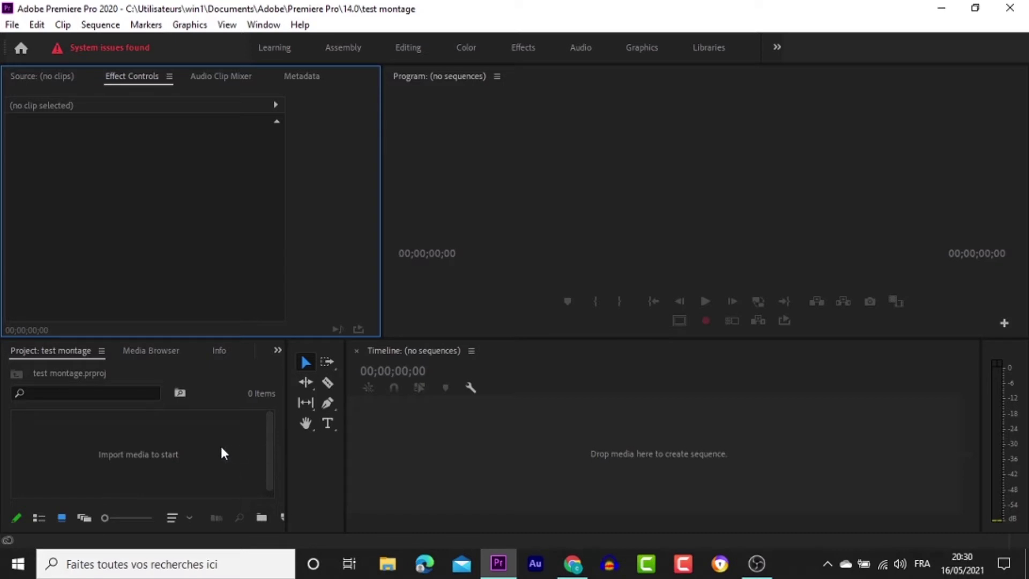
Import the video clips 2, 3, 6 and 7 from the universite folder inside Windows10Upgrade on drive D
{"action": "left_click", "coordinate": [12, 24]}
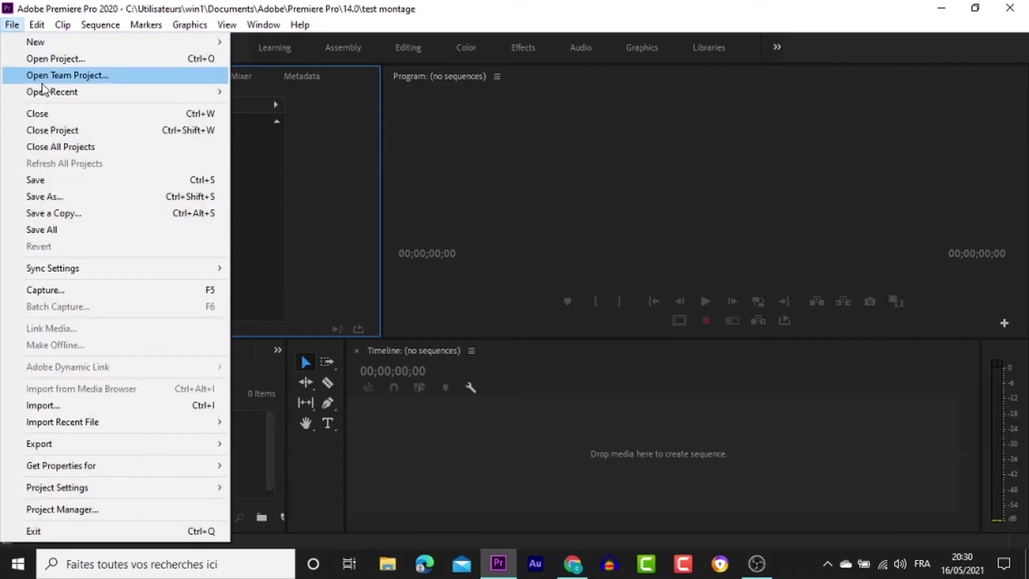
{"action": "left_click", "coordinate": [126, 405]}
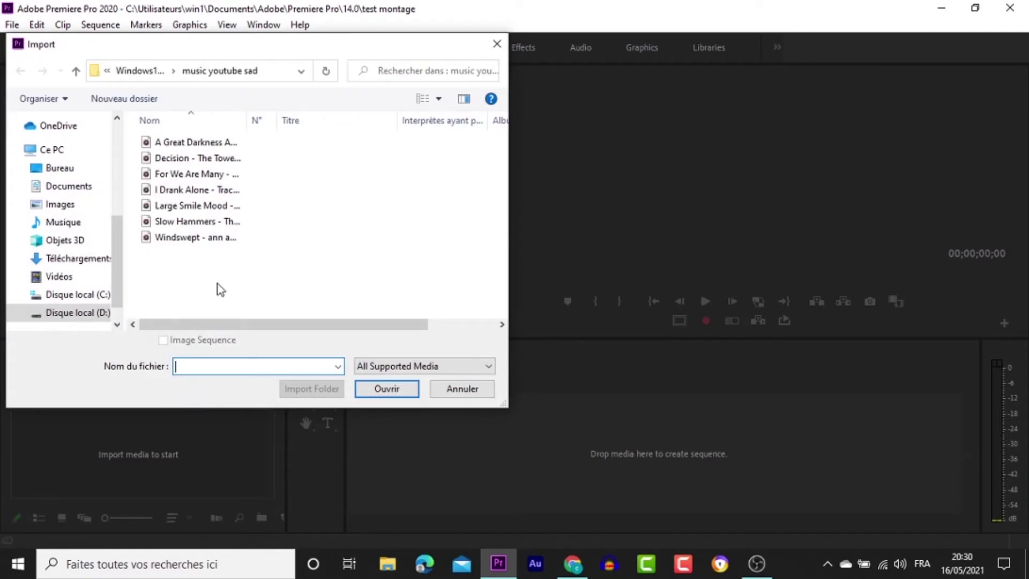
{"action": "left_click", "coordinate": [76, 312]}
{"action": "double_click", "coordinate": [195, 314]}
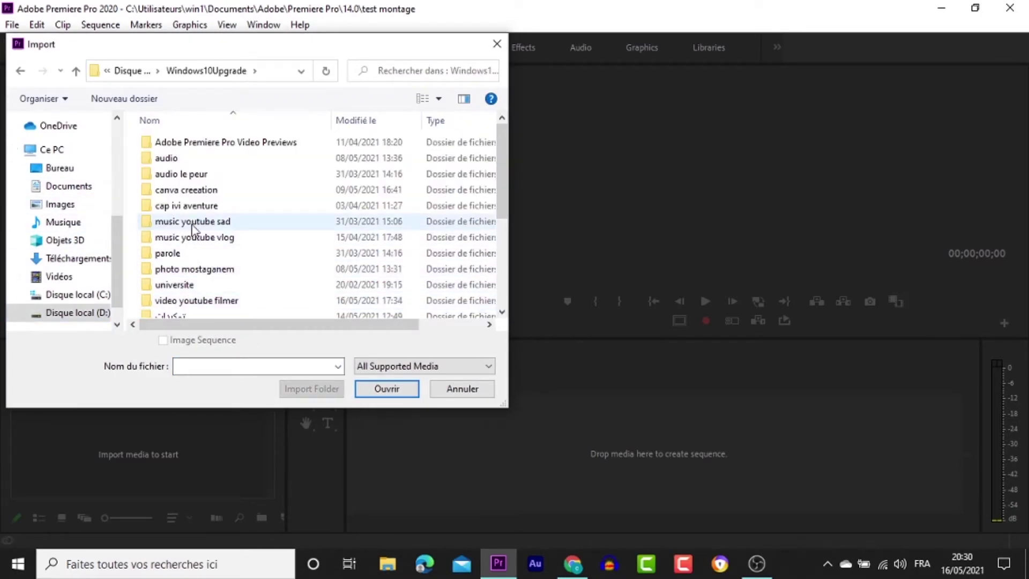
{"action": "scroll", "coordinate": [193, 228], "scroll_direction": "down", "scroll_amount": 2}
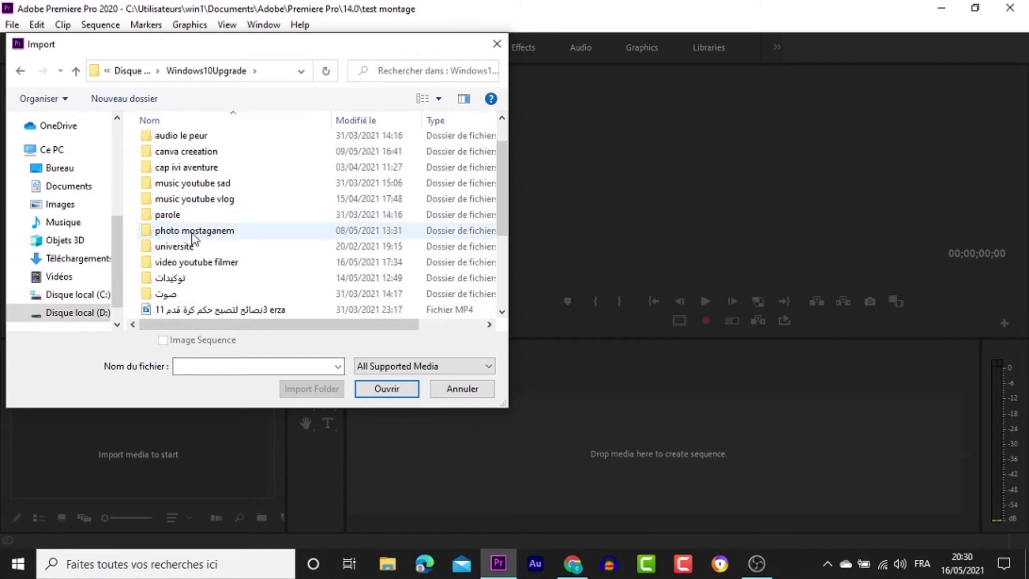
{"action": "scroll", "coordinate": [195, 231], "scroll_direction": "down", "scroll_amount": 2}
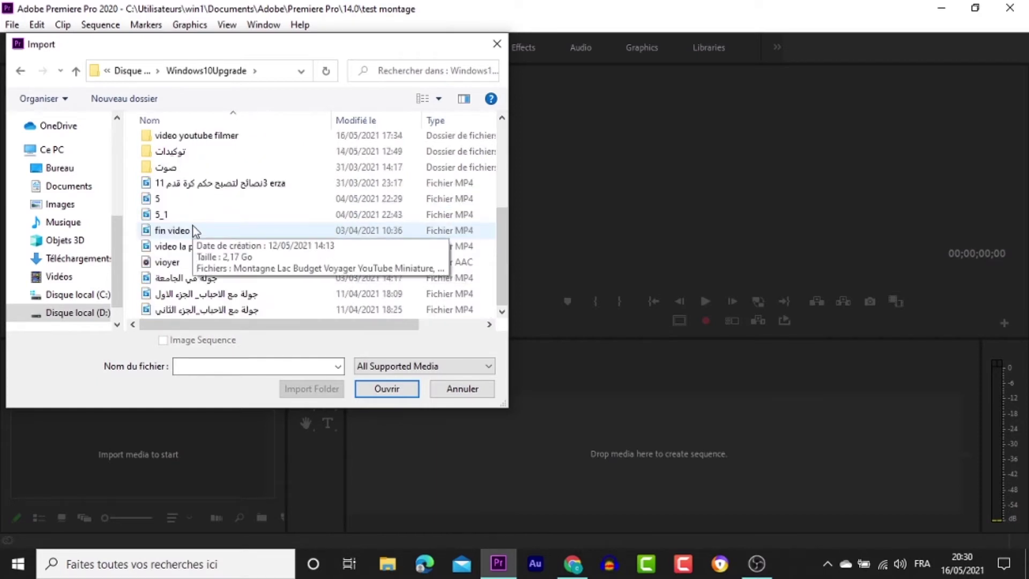
{"action": "scroll", "coordinate": [194, 231], "scroll_direction": "up", "scroll_amount": 3}
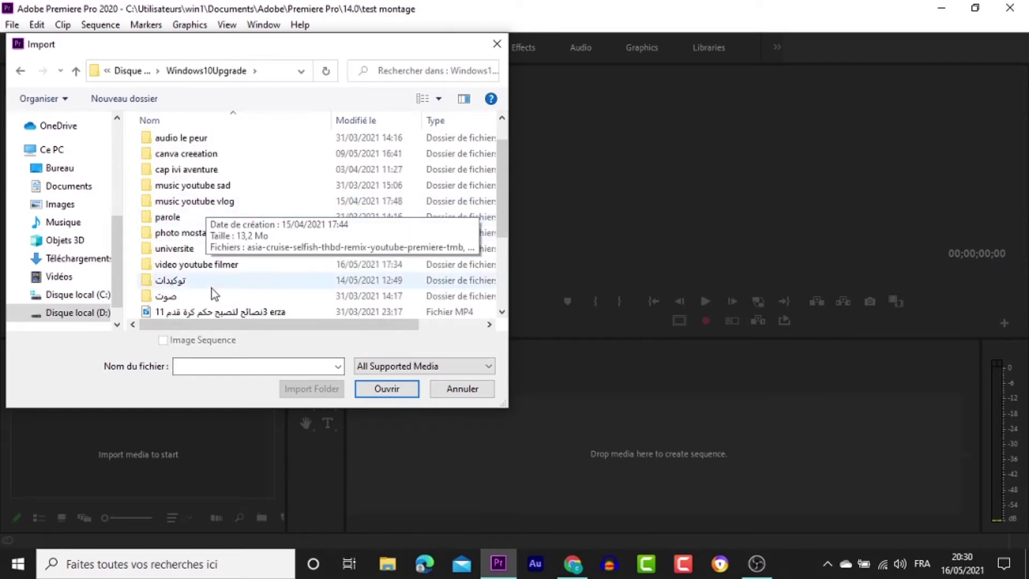
{"action": "double_click", "coordinate": [212, 253]}
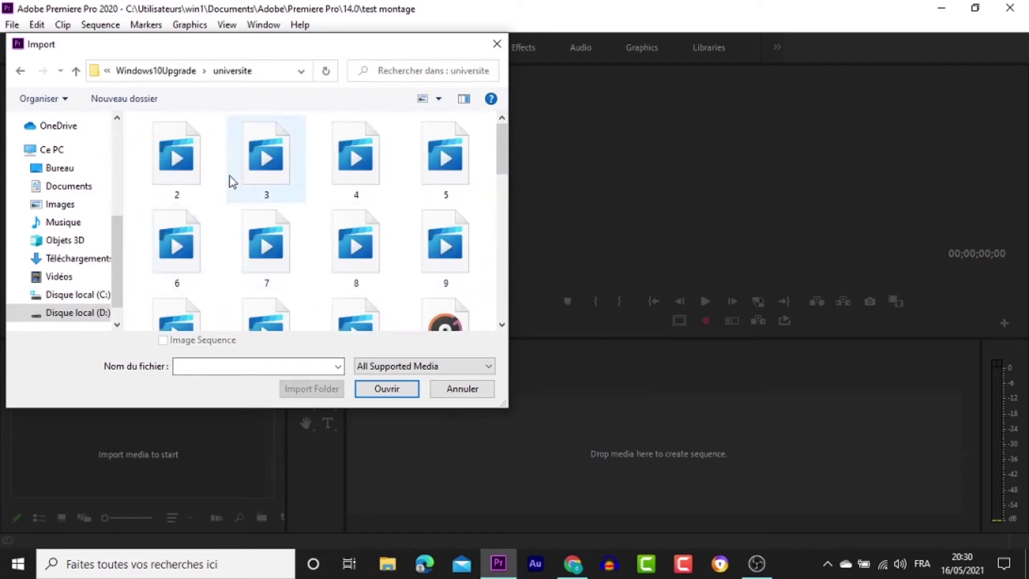
{"action": "left_click_drag", "start_coordinate": [139, 123], "coordinate": [286, 207]}
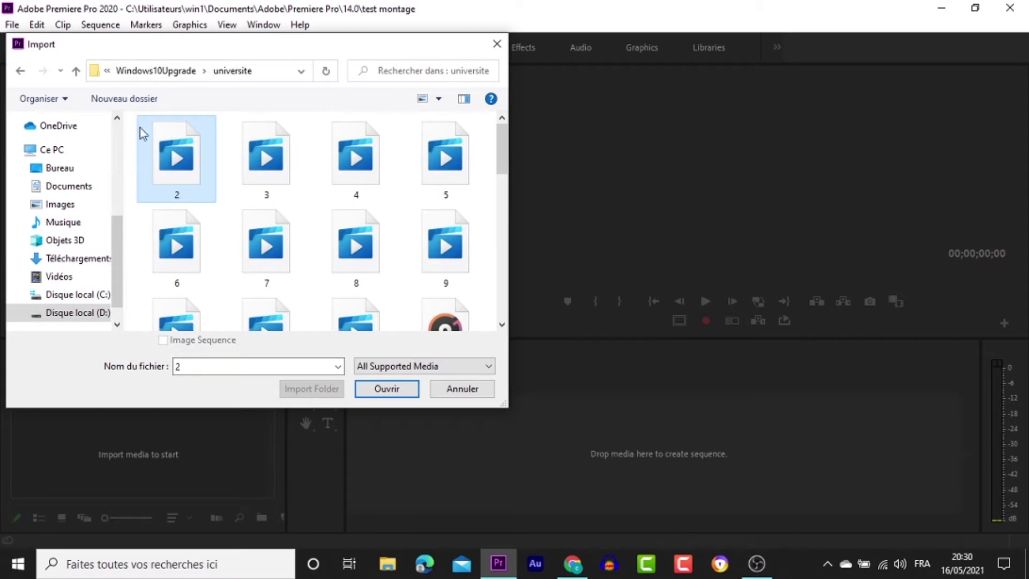
{"action": "left_click_drag", "start_coordinate": [139, 124], "coordinate": [290, 289]}
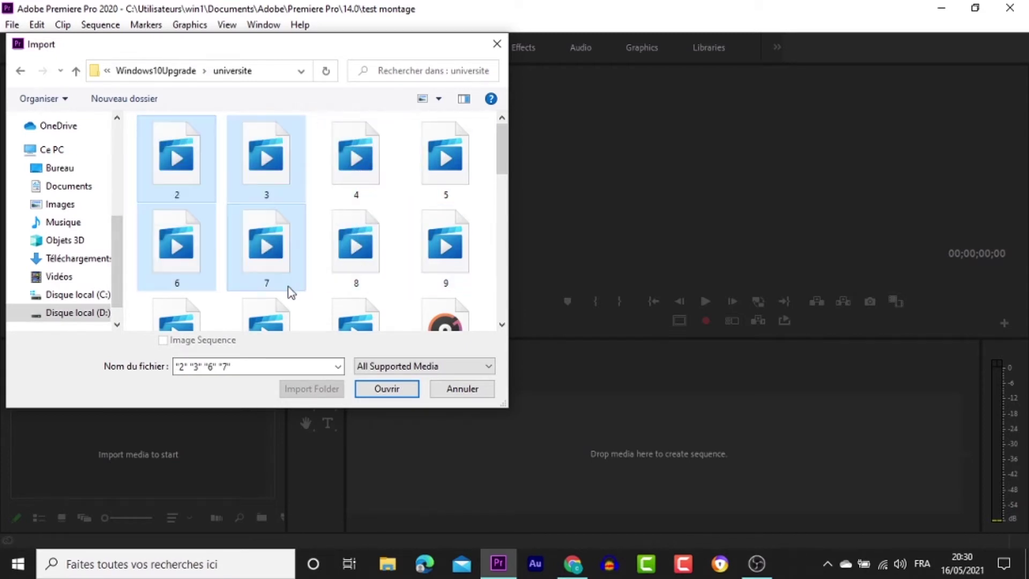
{"action": "left_click", "coordinate": [376, 393]}
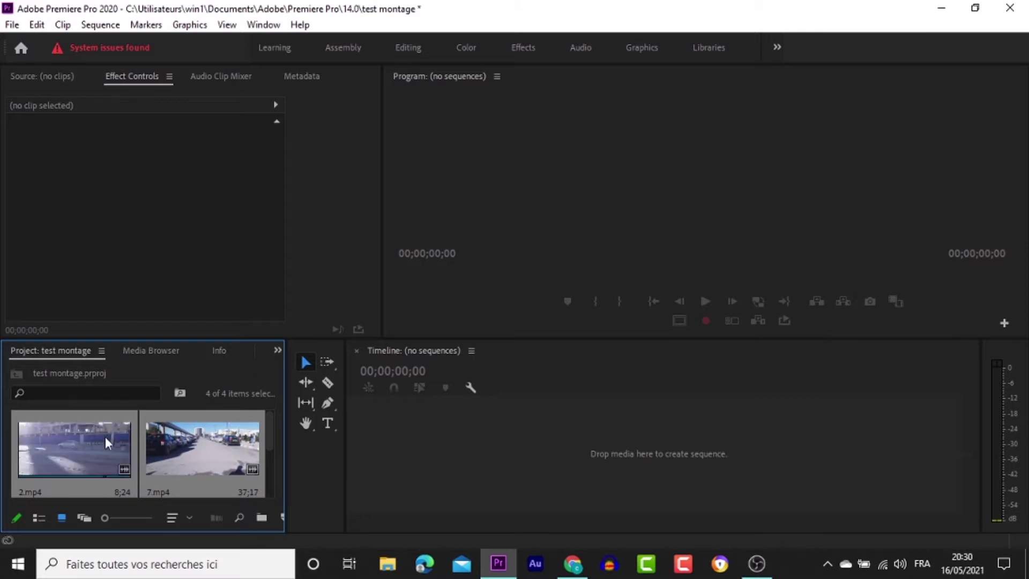
Delete all the imported clips from the project
{"action": "key", "text": "Delete"}
{"action": "key", "text": "ctrl+z"}
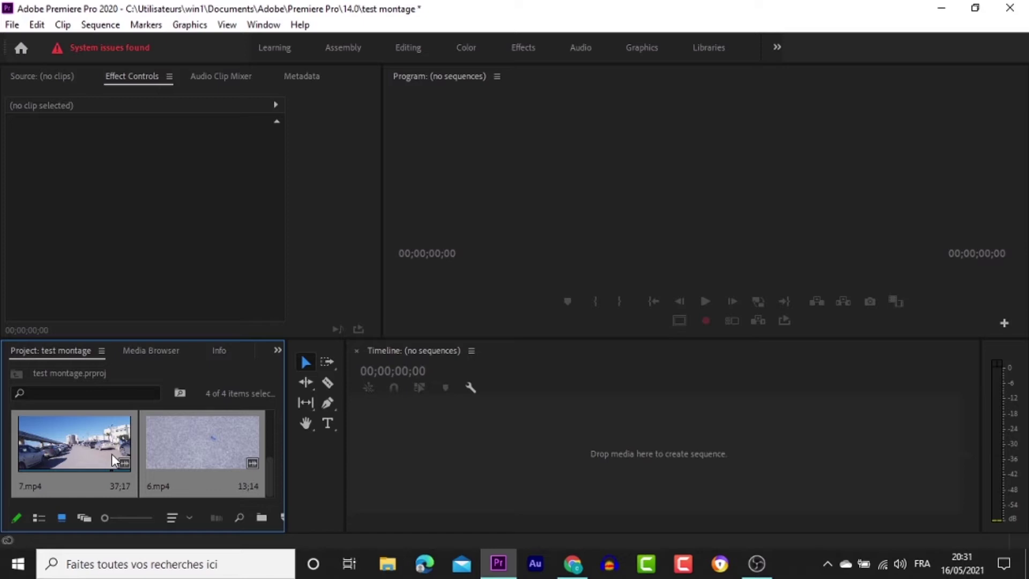
{"action": "key", "text": "Delete"}
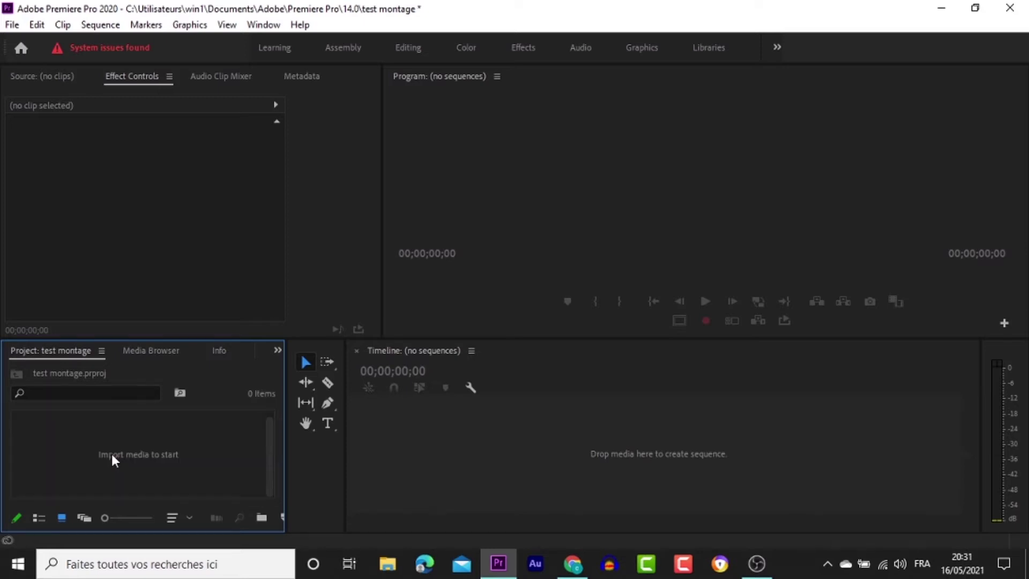
Import clips 2, 3, 6 and 7 from the universite folder into the project again
{"action": "key", "text": "ctrl+i"}
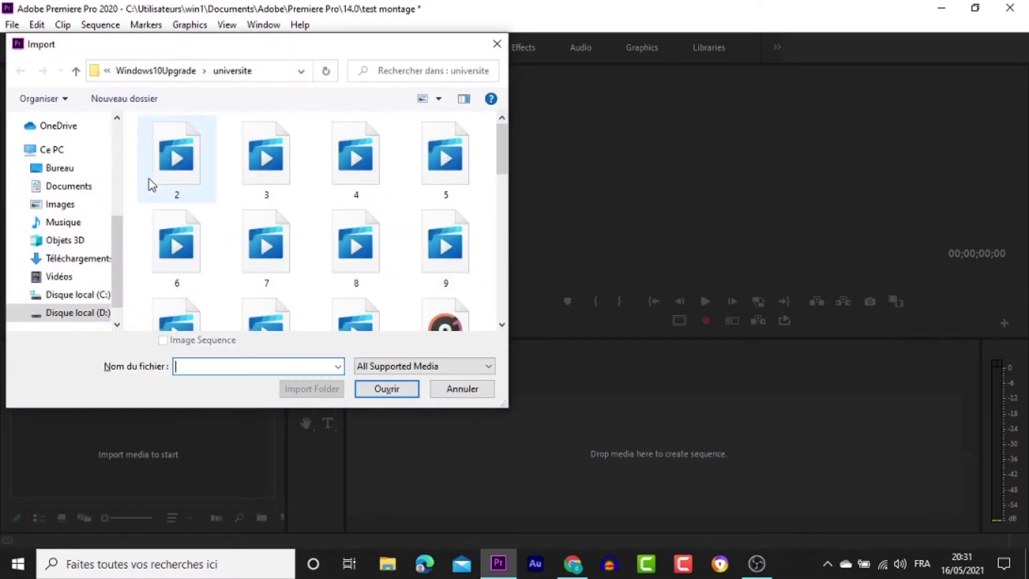
{"action": "left_click_drag", "start_coordinate": [140, 121], "coordinate": [197, 174]}
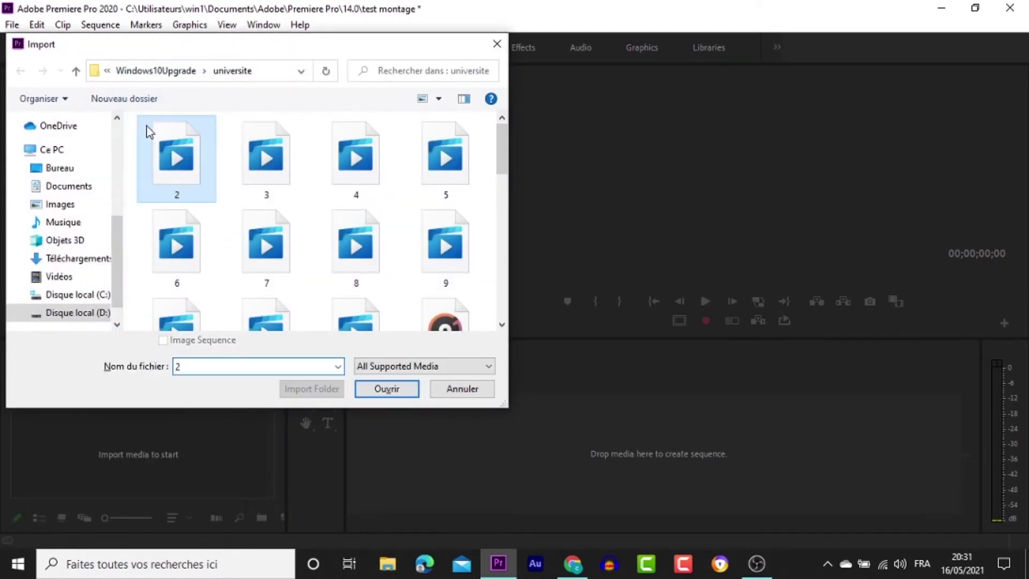
{"action": "left_click_drag", "start_coordinate": [135, 113], "coordinate": [296, 292]}
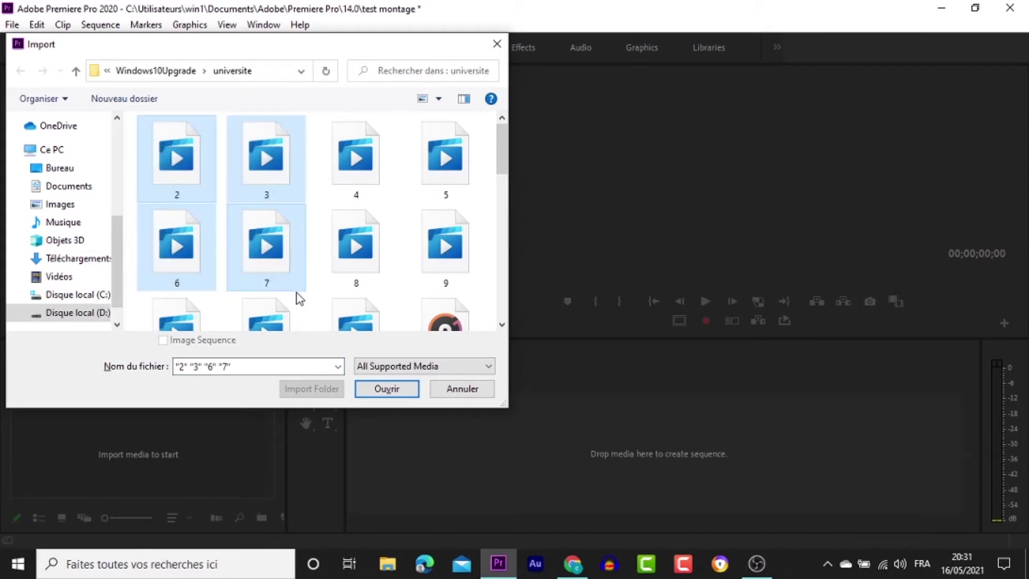
{"action": "left_click", "coordinate": [387, 389]}
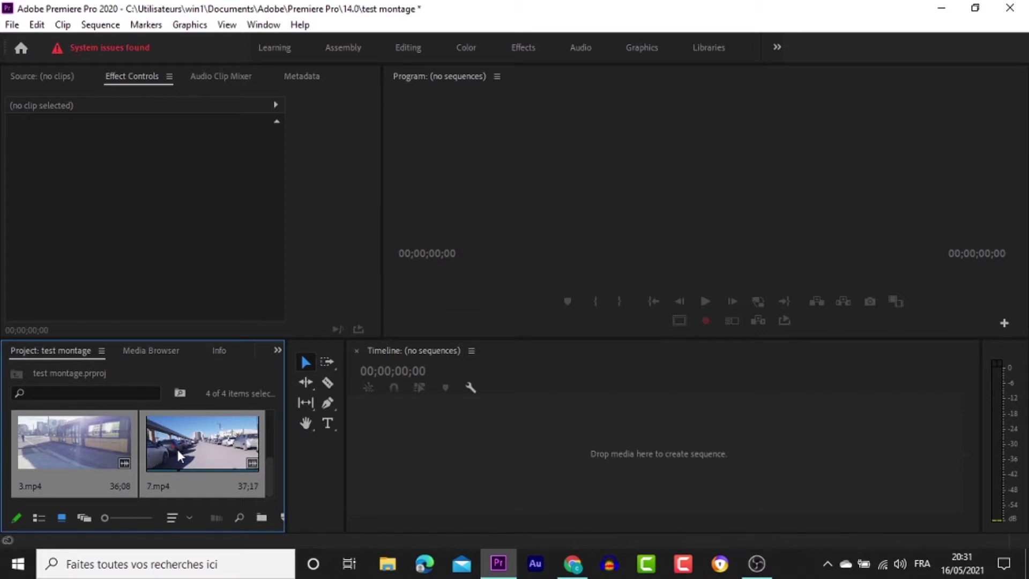
Open clip 7.mp4 in the Source Monitor and preview it from about 00;00;05;22 to 00;00;11;18
{"action": "double_click", "coordinate": [224, 449]}
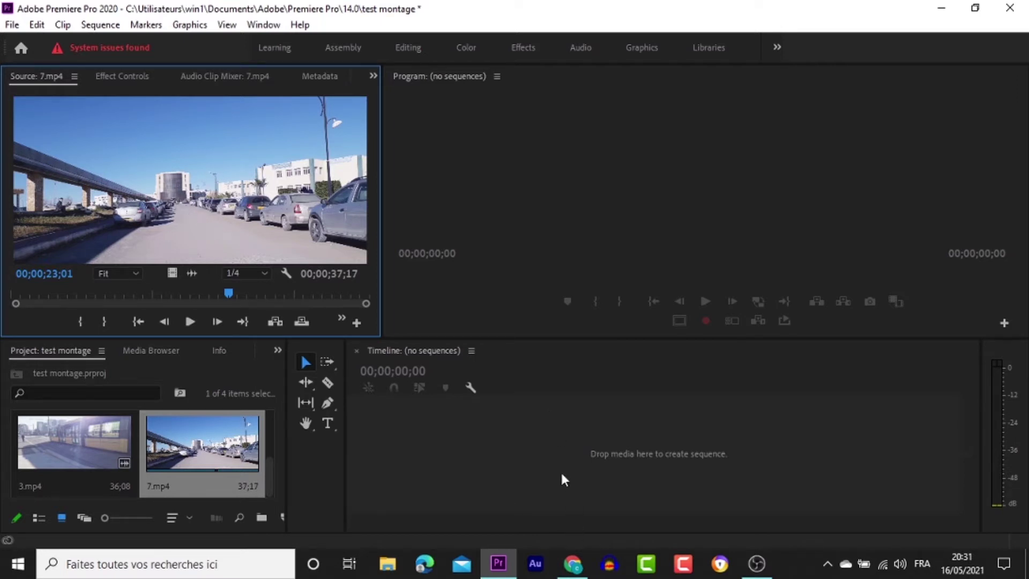
{"action": "left_click_drag", "start_coordinate": [230, 295], "coordinate": [67, 288]}
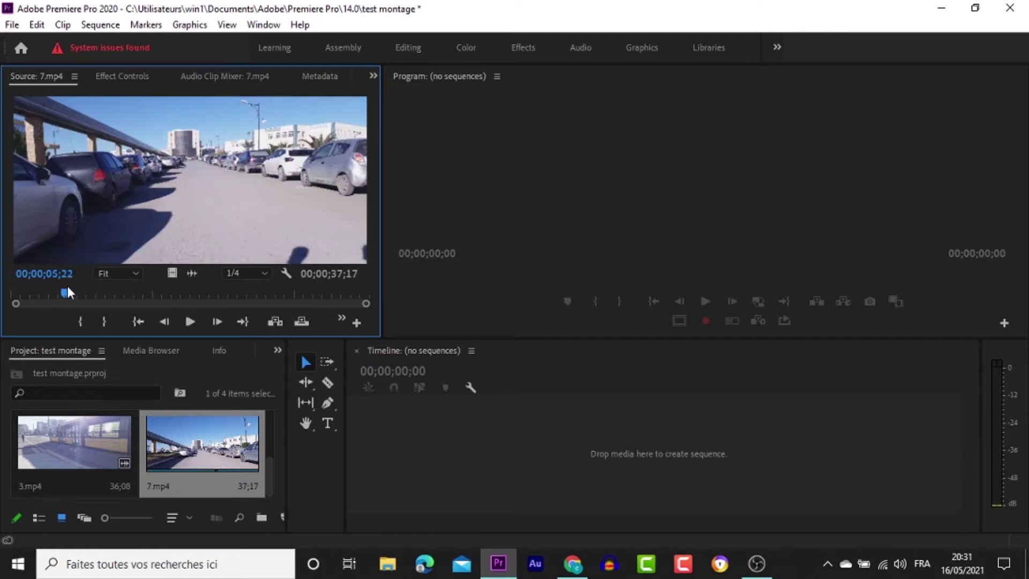
{"action": "key", "text": "space"}
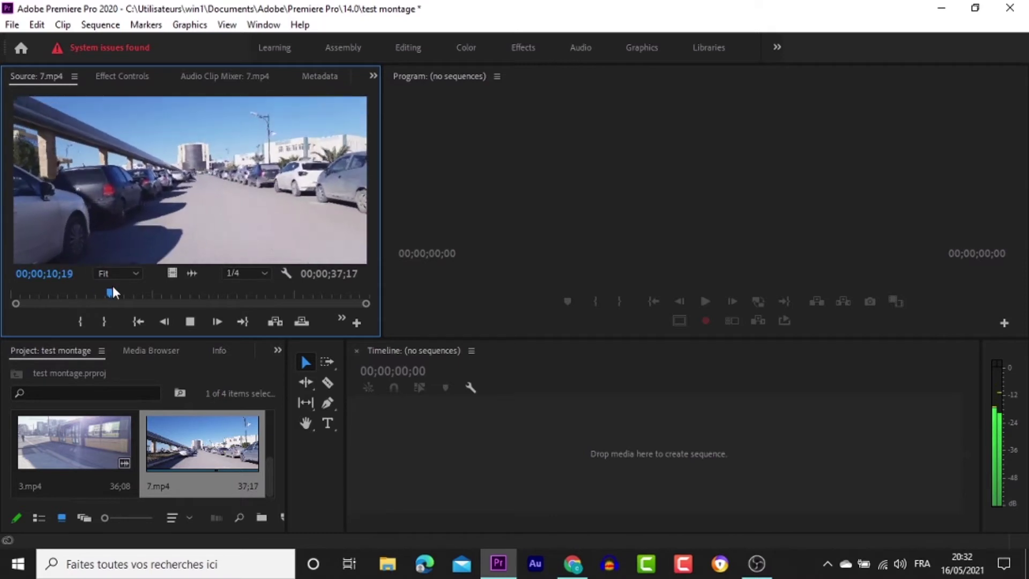
{"action": "key", "text": "space"}
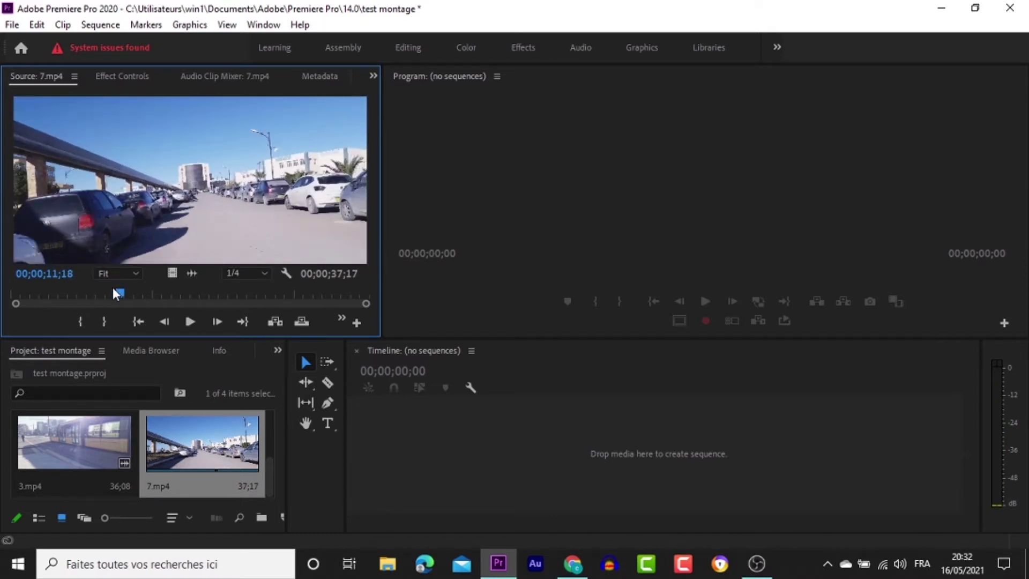
Mark the In point of 7.mp4 at 00;00;07;12 and the Out point at 00;00;15;20
{"action": "left_click_drag", "start_coordinate": [118, 289], "coordinate": [80, 292]}
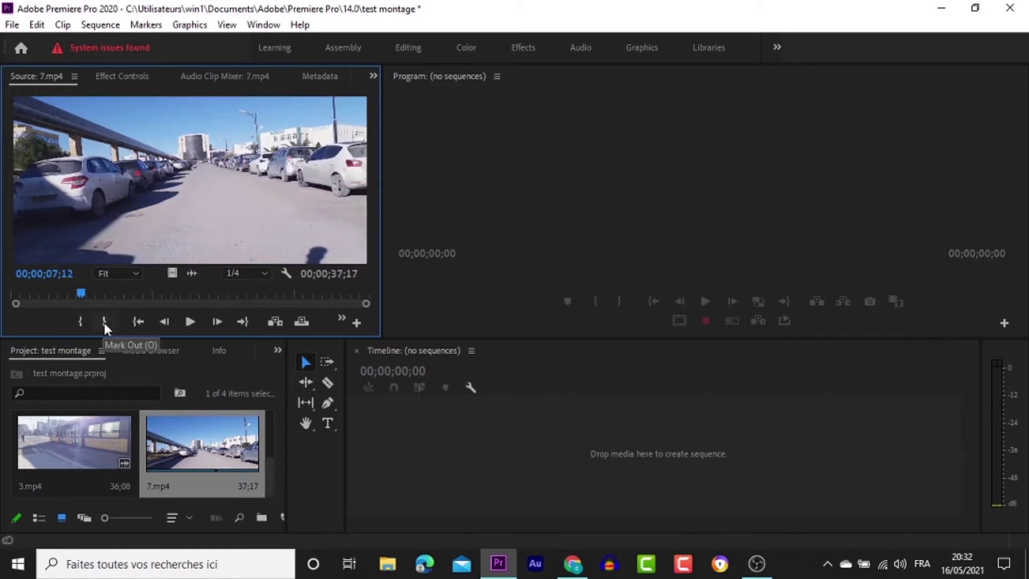
{"action": "left_click", "coordinate": [83, 320]}
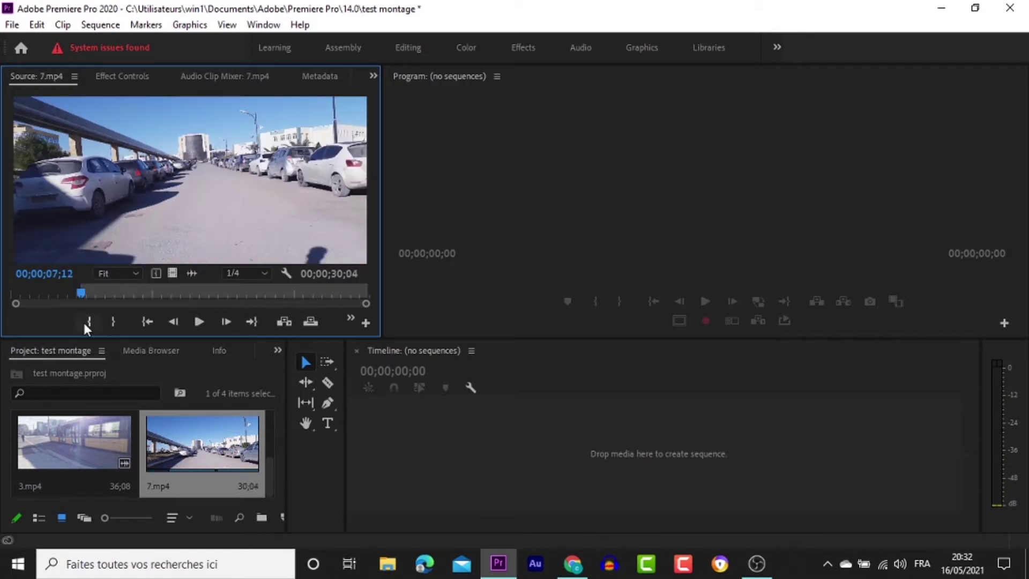
{"action": "left_click_drag", "start_coordinate": [81, 293], "coordinate": [159, 295]}
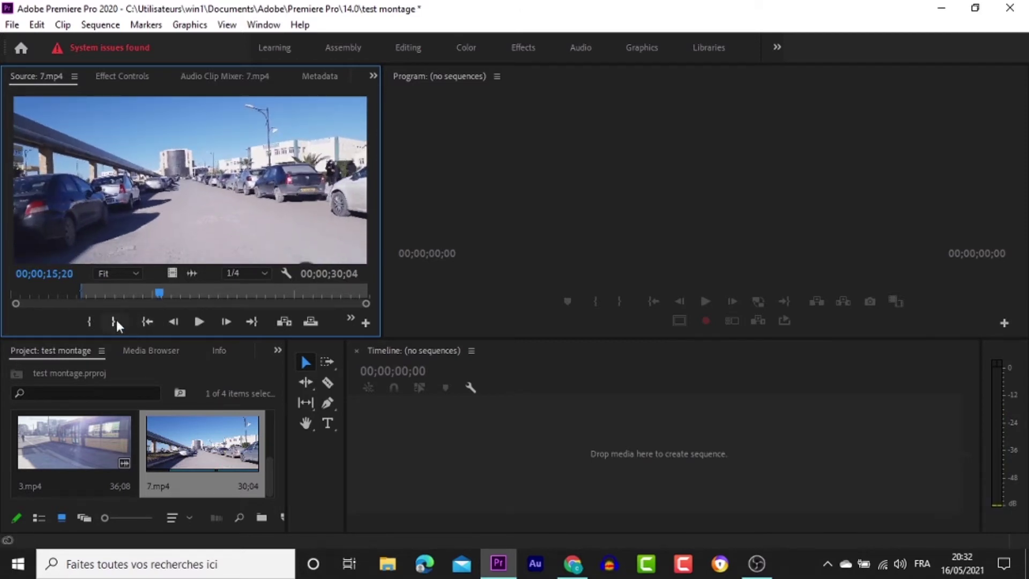
{"action": "left_click", "coordinate": [115, 320]}
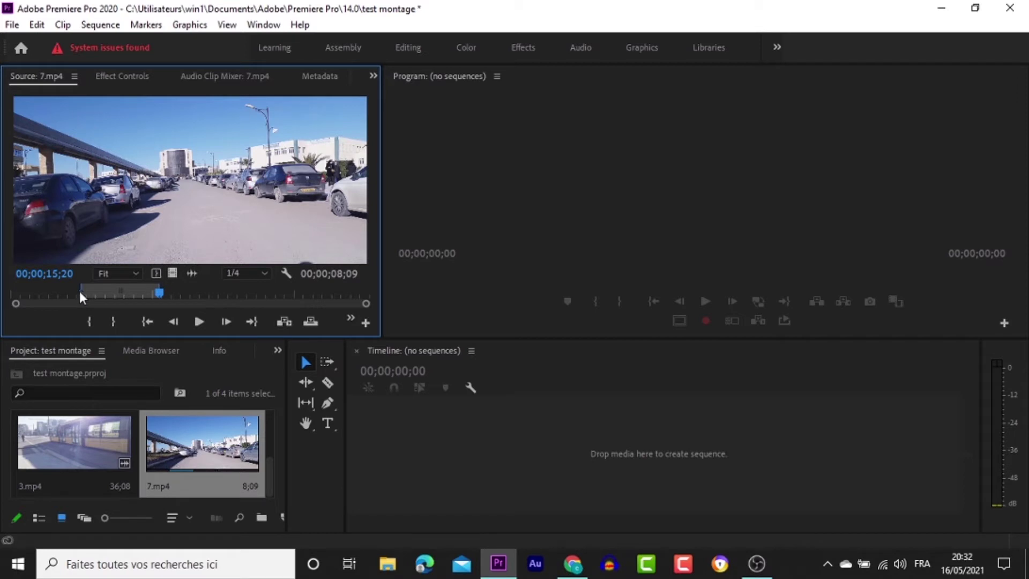
Set the In point of 7.mp4 to 00;00;03;17 and its Out point to 00;00;14;14
{"action": "left_click_drag", "start_coordinate": [81, 294], "coordinate": [47, 293]}
{"action": "key", "text": "i"}
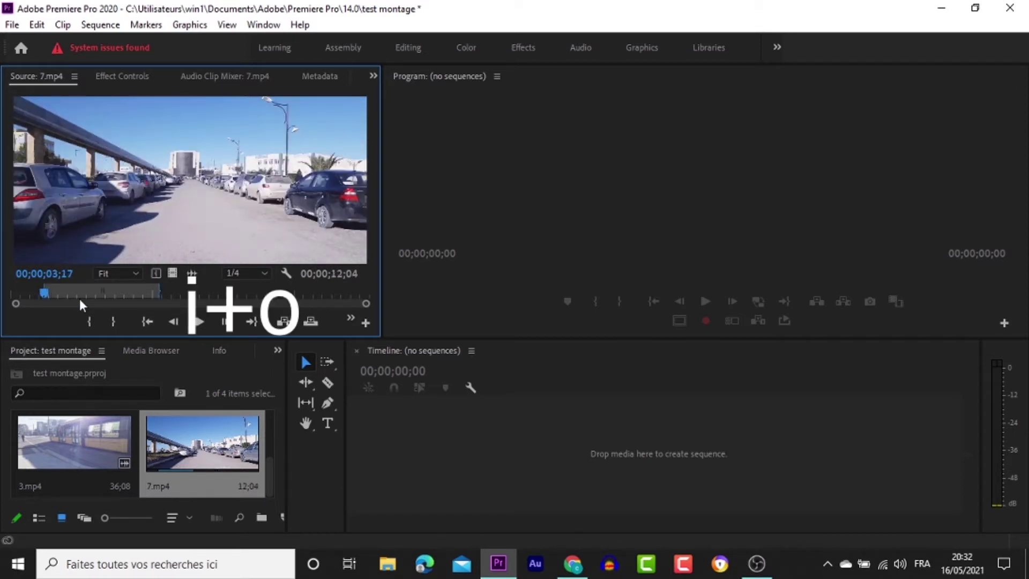
{"action": "key", "text": "o"}
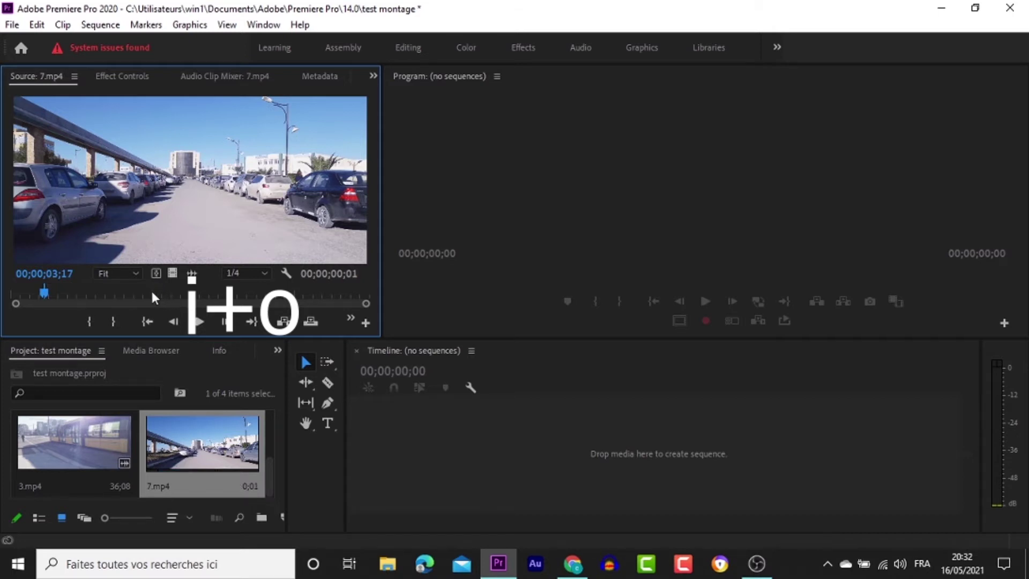
{"action": "left_click", "coordinate": [149, 293]}
{"action": "key", "text": "o"}
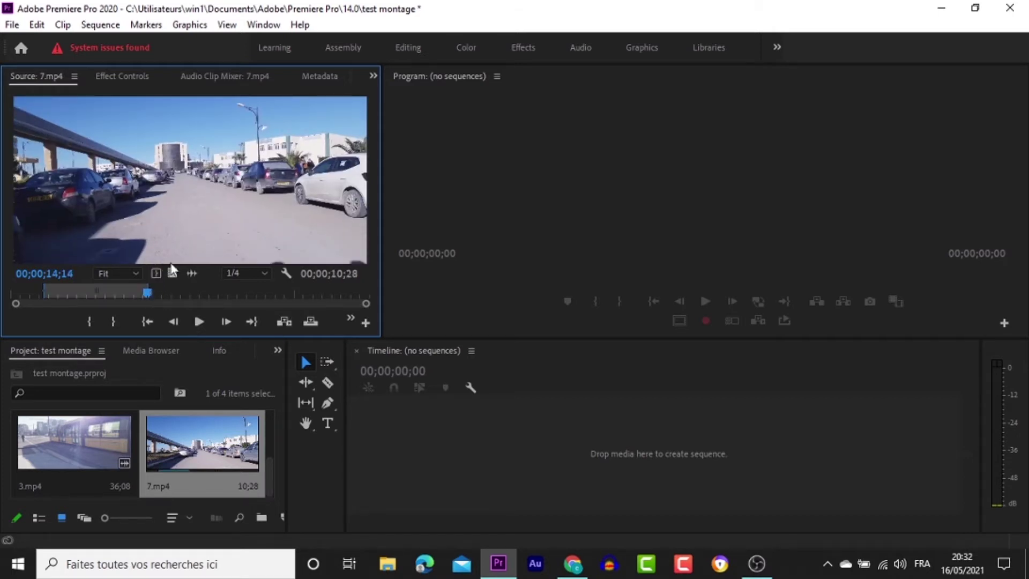
Create a sequence from the marked section of 7.mp4 by placing it on the empty timeline
{"action": "left_click_drag", "start_coordinate": [169, 214], "coordinate": [435, 449]}
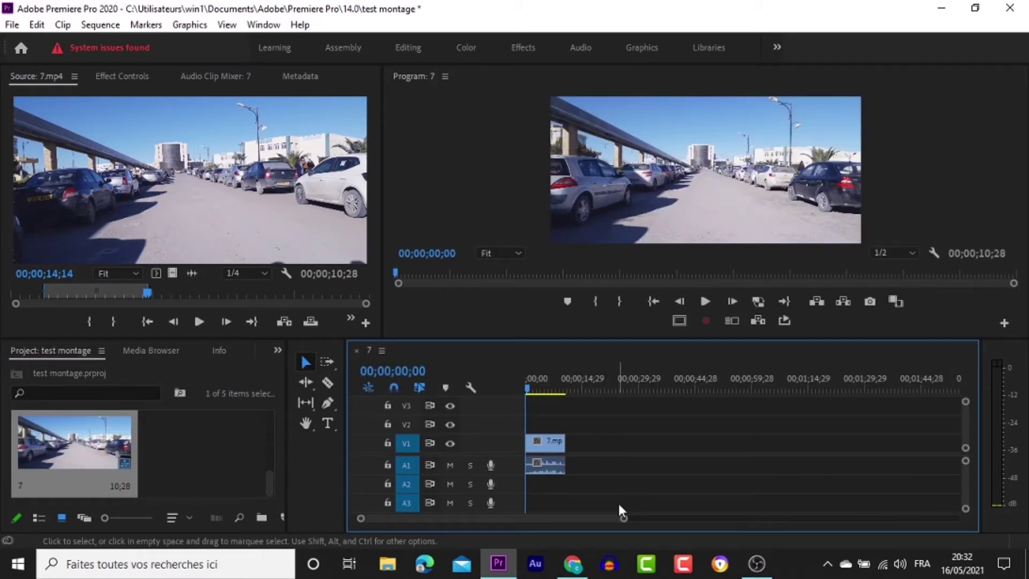
{"action": "left_click_drag", "start_coordinate": [622, 519], "coordinate": [541, 523]}
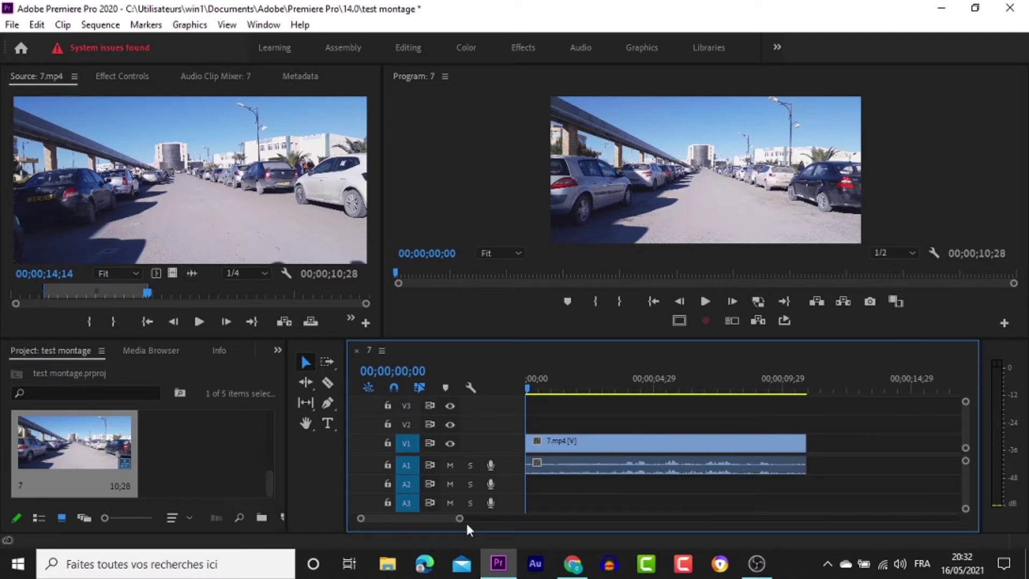
{"action": "mouse_move", "coordinate": [461, 518]}
{"action": "left_mouse_down"}
{"action": "mouse_move", "coordinate": [541, 521]}
{"action": "mouse_move", "coordinate": [456, 518]}
{"action": "left_mouse_up"}
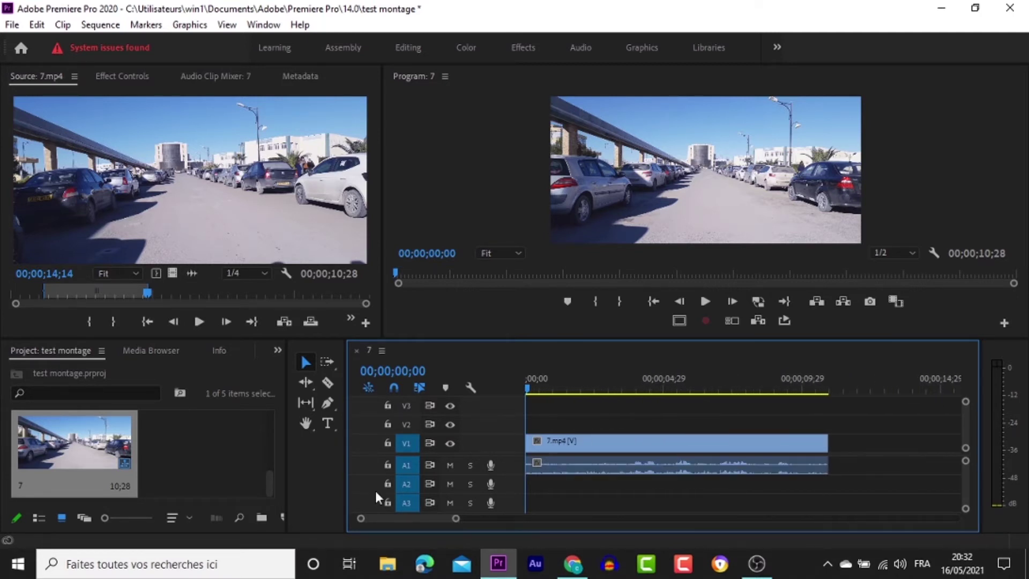
Open clip 2.mp4 in the Source Monitor and scrub through it to 00;00;07;26
{"action": "scroll", "coordinate": [212, 435], "scroll_direction": "down", "scroll_amount": 2}
{"action": "double_click", "coordinate": [87, 438]}
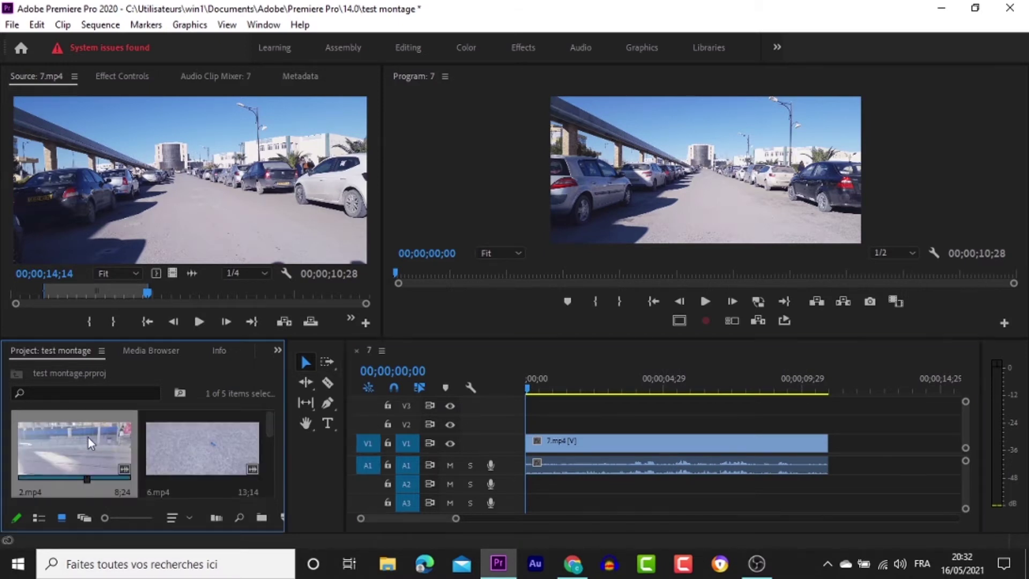
{"action": "left_click_drag", "start_coordinate": [70, 293], "coordinate": [328, 296]}
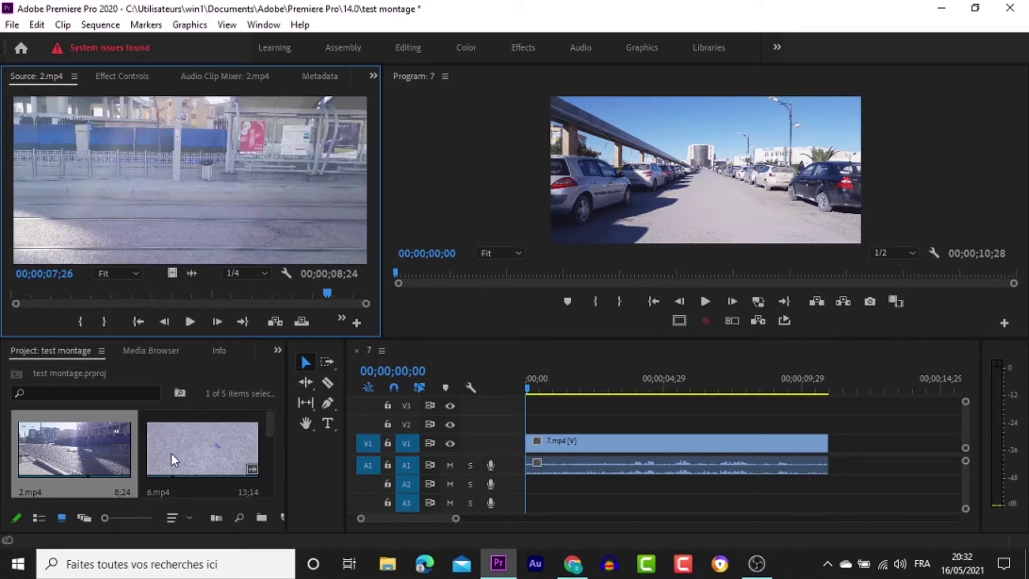
{"action": "scroll", "coordinate": [171, 451], "scroll_direction": "down", "scroll_amount": 2}
{"action": "scroll", "coordinate": [134, 456], "scroll_direction": "up", "scroll_amount": 2}
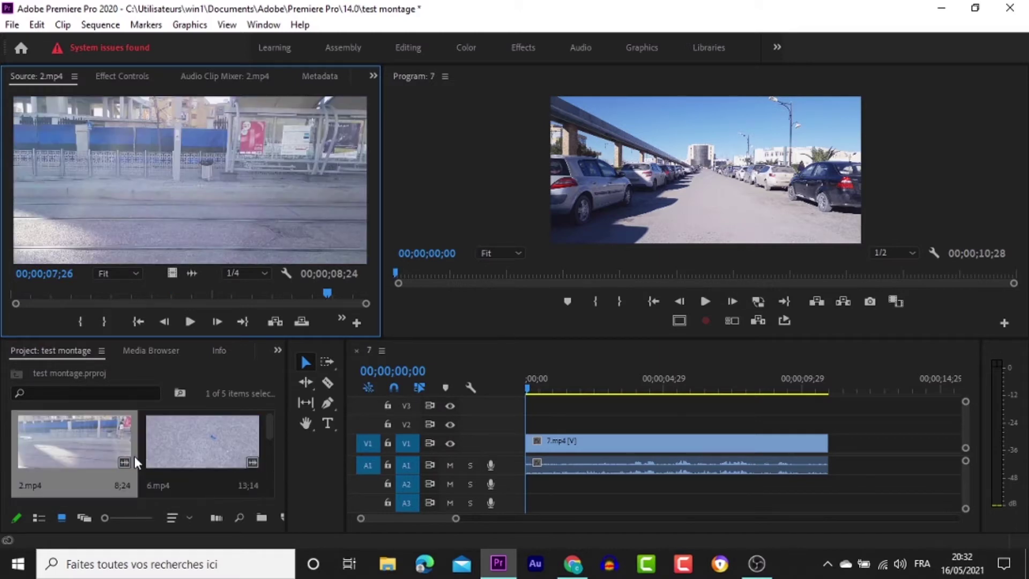
Mark 2.mp4 from 00;00;03;29 to 00;00;06;19 and place the marked section directly after 7.mp4 on the timeline
{"action": "left_click", "coordinate": [186, 440]}
{"action": "left_click", "coordinate": [167, 293]}
{"action": "mouse_move", "coordinate": [175, 289]}
{"action": "left_mouse_down"}
{"action": "mouse_move", "coordinate": [326, 295]}
{"action": "mouse_move", "coordinate": [29, 306]}
{"action": "mouse_move", "coordinate": [173, 298]}
{"action": "left_mouse_up"}
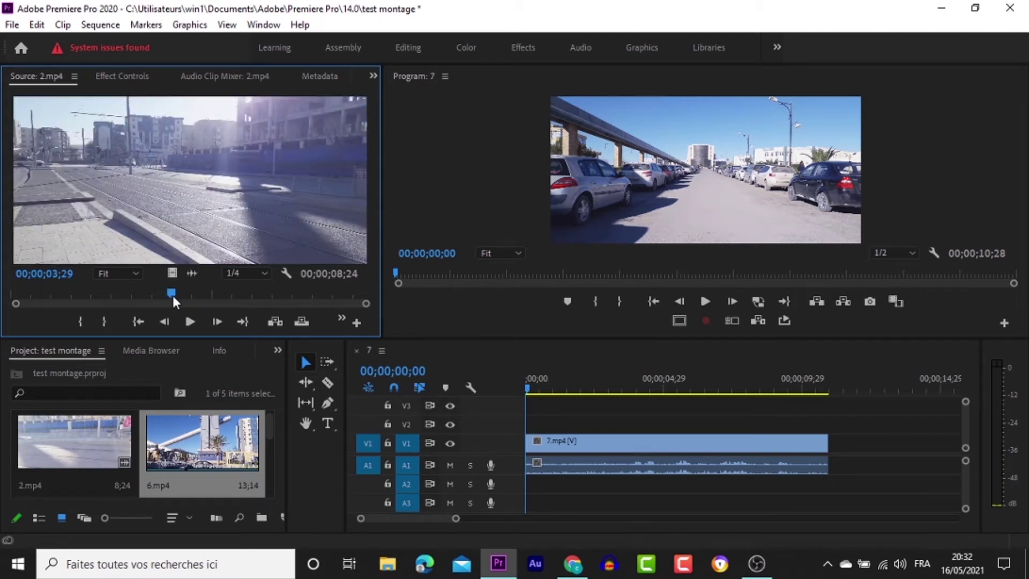
{"action": "key", "text": "i"}
{"action": "left_click", "coordinate": [278, 291]}
{"action": "key", "text": "o"}
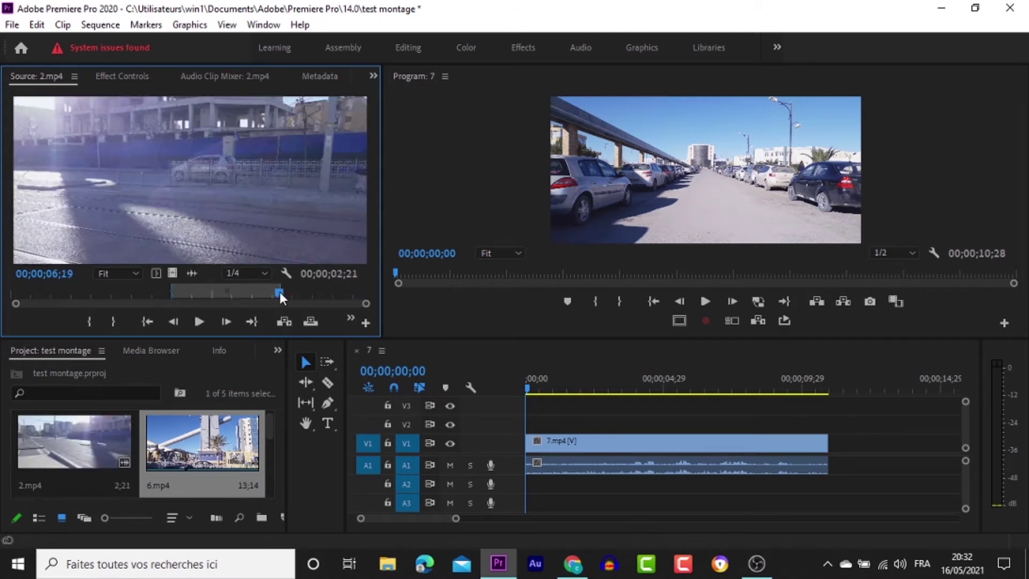
{"action": "left_click_drag", "start_coordinate": [180, 213], "coordinate": [847, 463]}
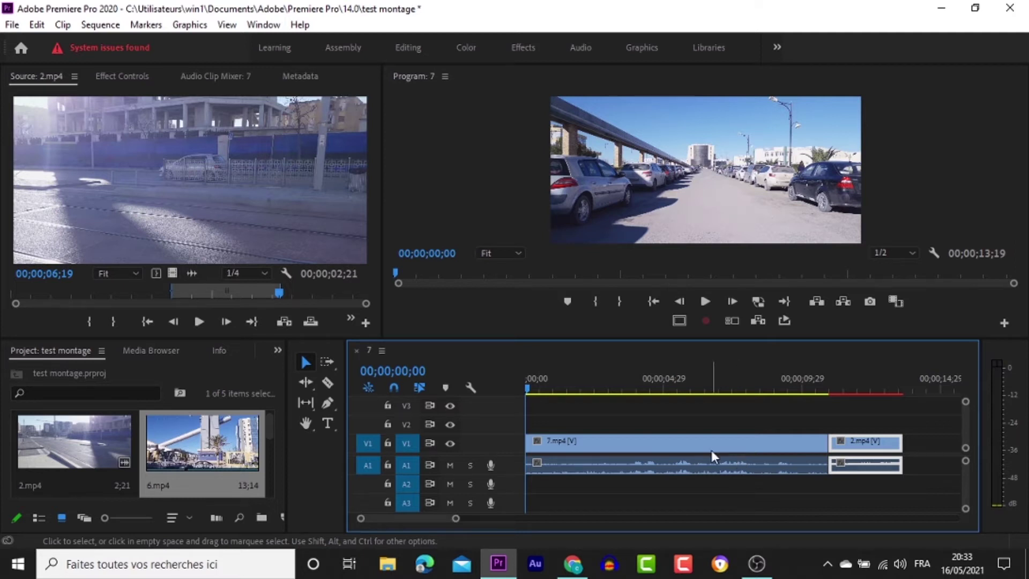
Split the 7.mp4 timeline clip with the Razor tool at 00;00;02;08 and again shortly before 00;00;04;29
{"action": "left_click", "coordinate": [599, 382]}
{"action": "left_click_drag", "start_coordinate": [601, 386], "coordinate": [616, 435]}
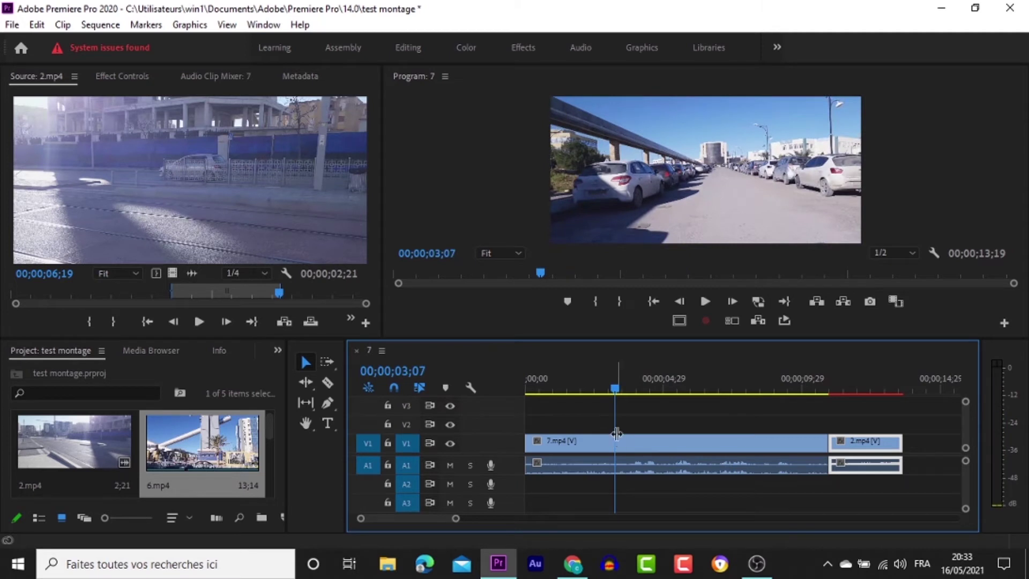
{"action": "left_click", "coordinate": [588, 385]}
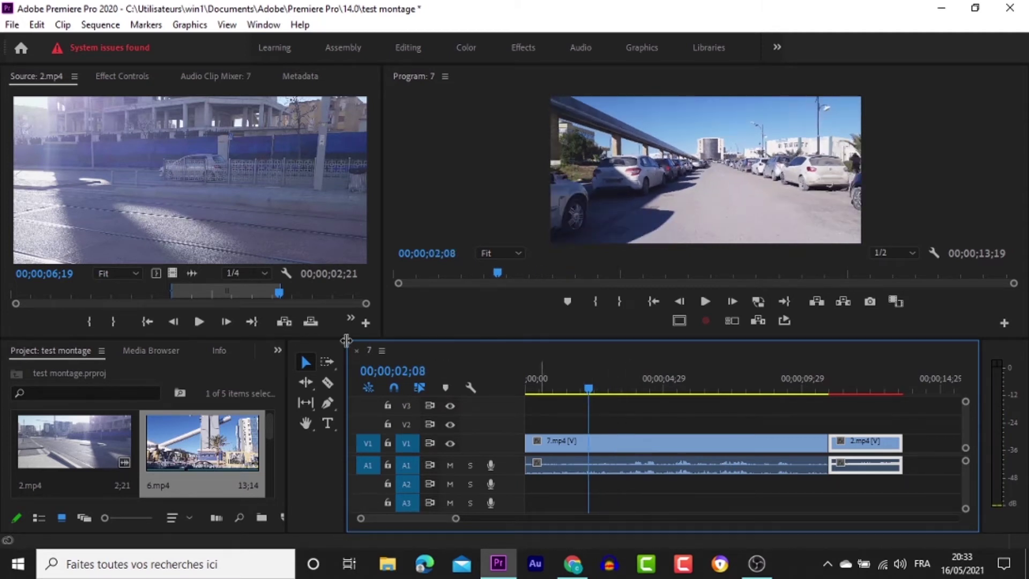
{"action": "left_click", "coordinate": [327, 380]}
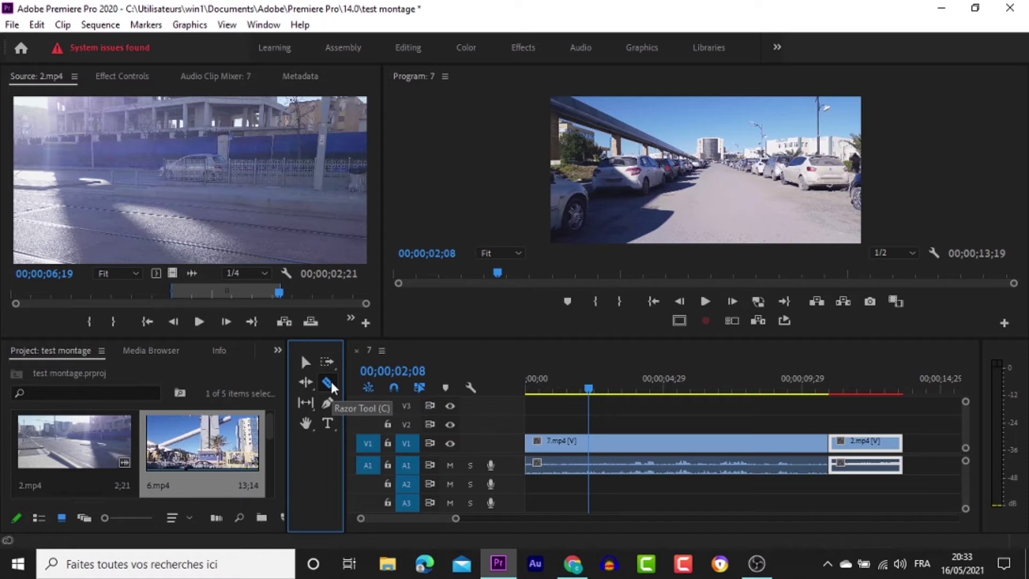
{"action": "left_click", "coordinate": [589, 437]}
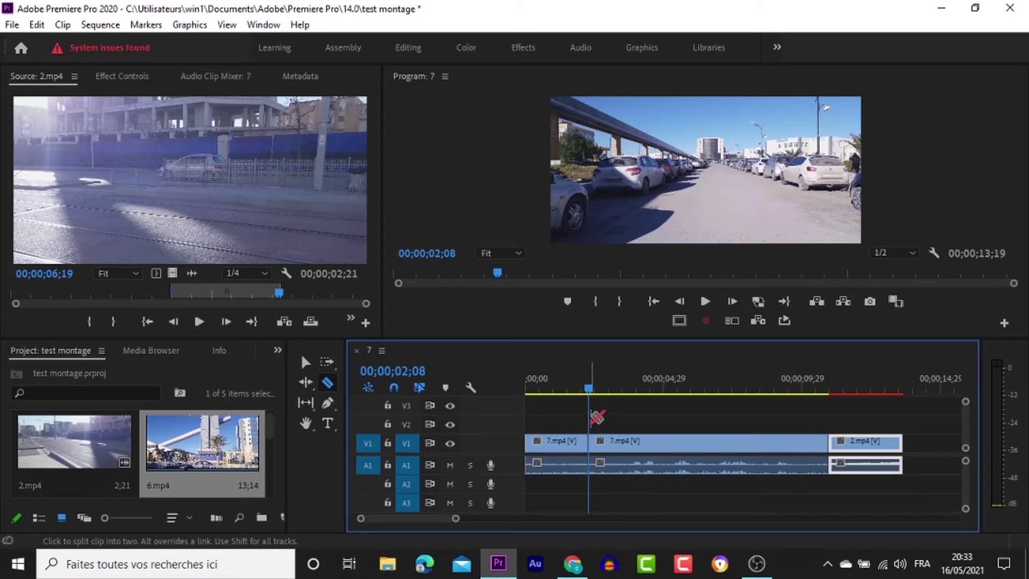
{"action": "left_click", "coordinate": [659, 440]}
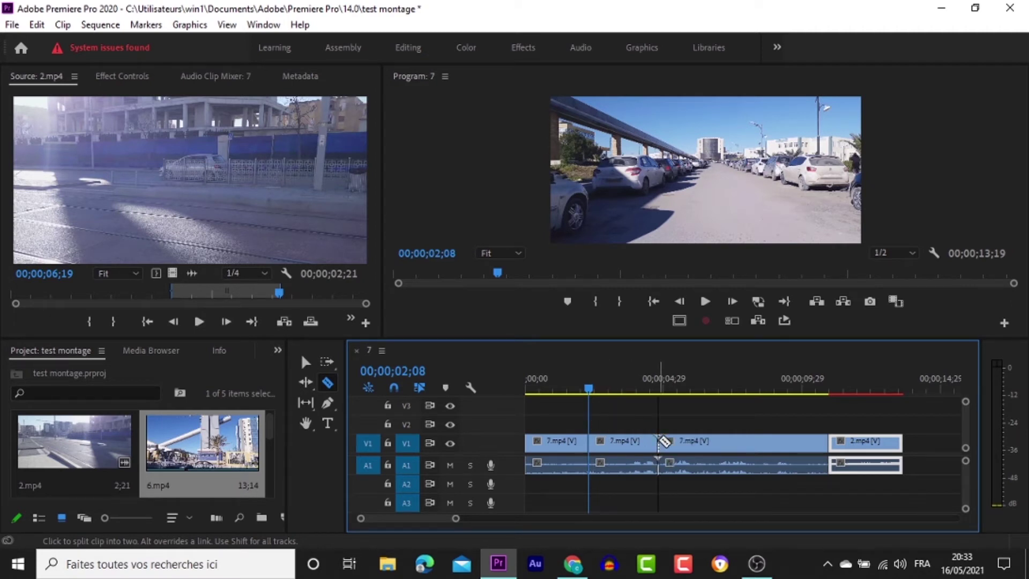
Delete the middle piece of 7.mp4 from the timeline and close the gap it leaves
{"action": "left_click", "coordinate": [305, 362]}
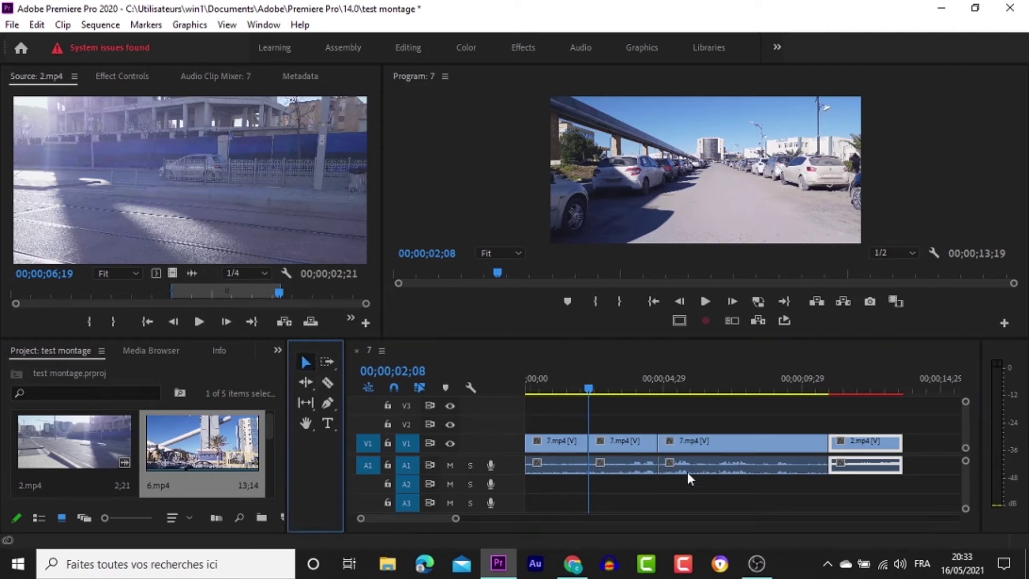
{"action": "left_click_drag", "start_coordinate": [601, 391], "coordinate": [619, 407]}
{"action": "left_click", "coordinate": [619, 455]}
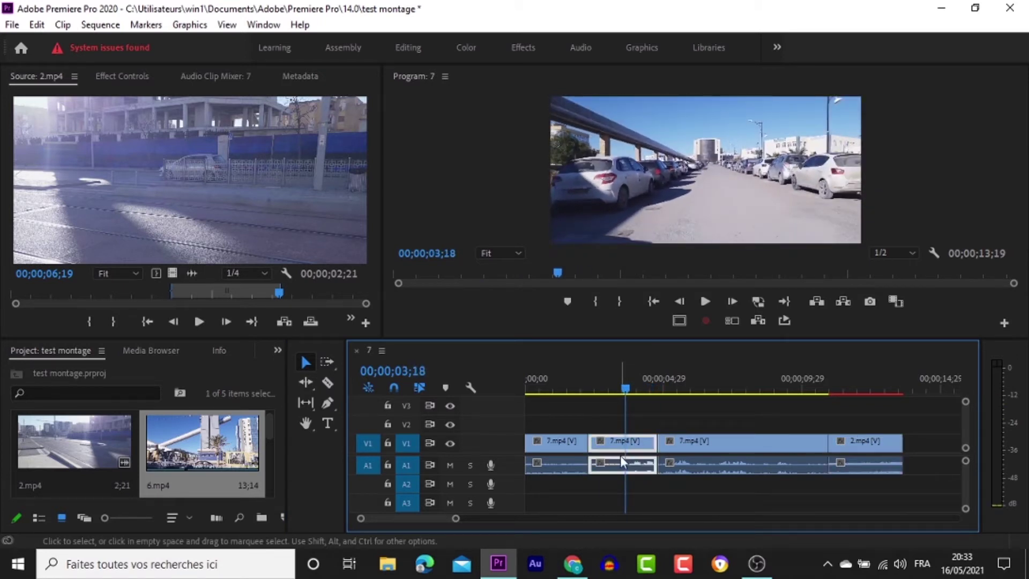
{"action": "key", "text": "Delete"}
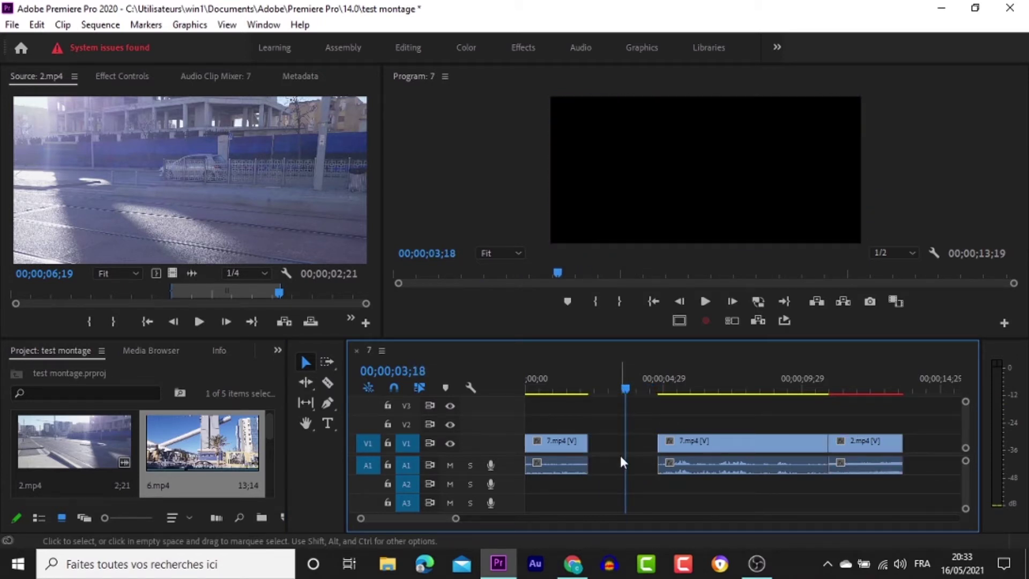
{"action": "left_click", "coordinate": [603, 445]}
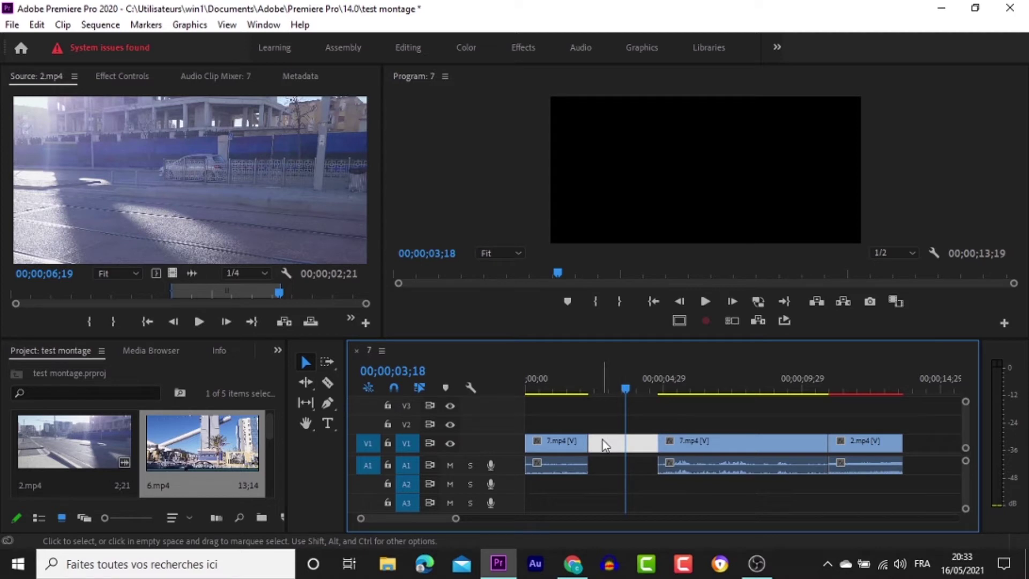
{"action": "key", "text": "Delete"}
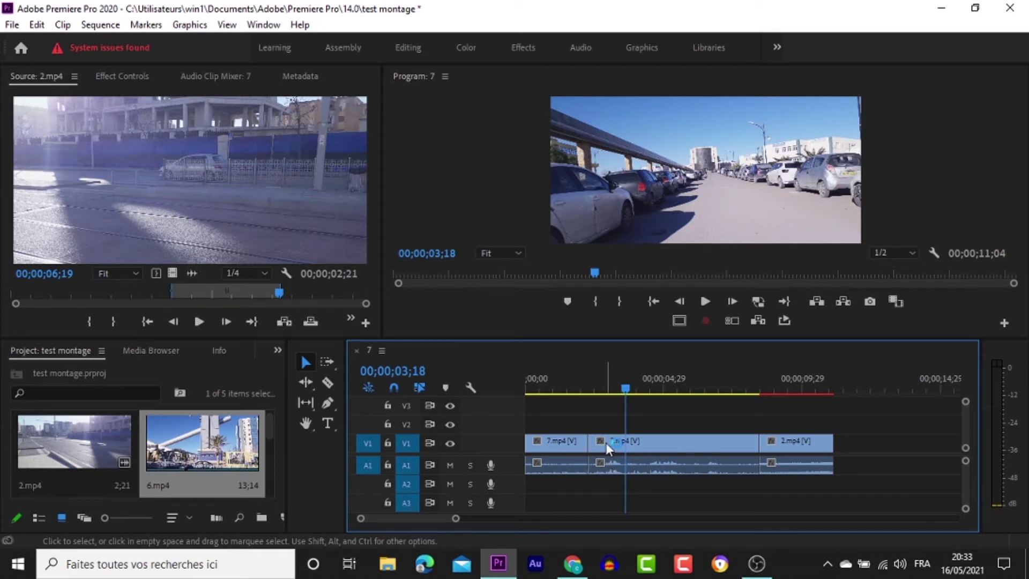
Undo the gap removal, the deletion of the middle piece and the razor cuts in 7.mp4
{"action": "key", "text": "ctrl+z"}
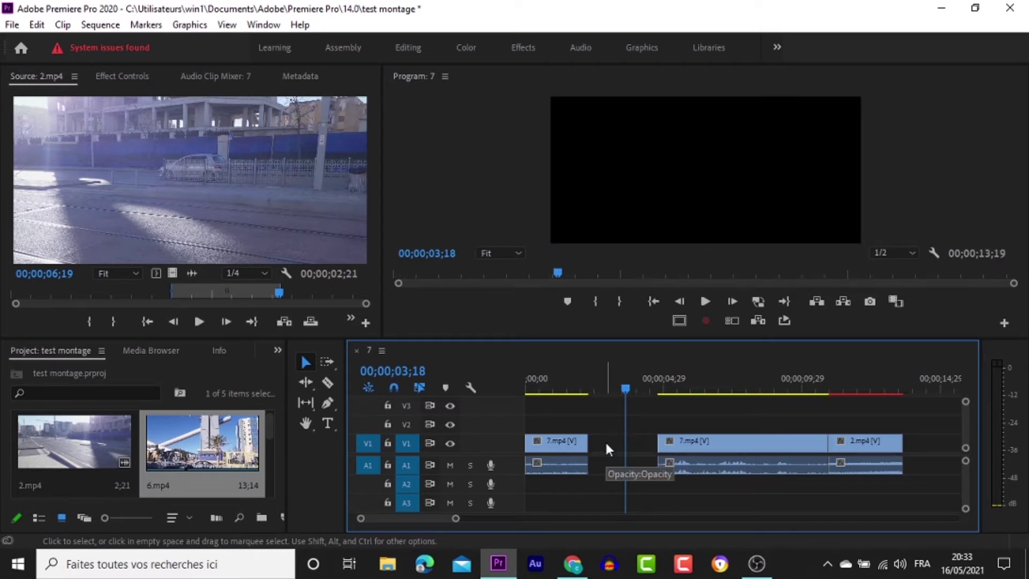
{"action": "key", "text": "ctrl+z"}
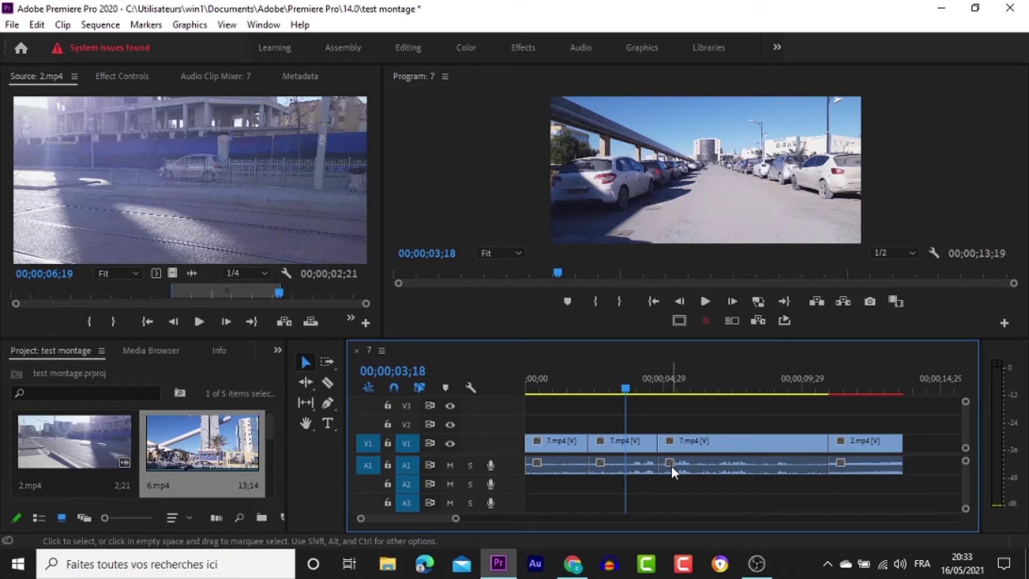
{"action": "key", "text": "ctrl+z"}
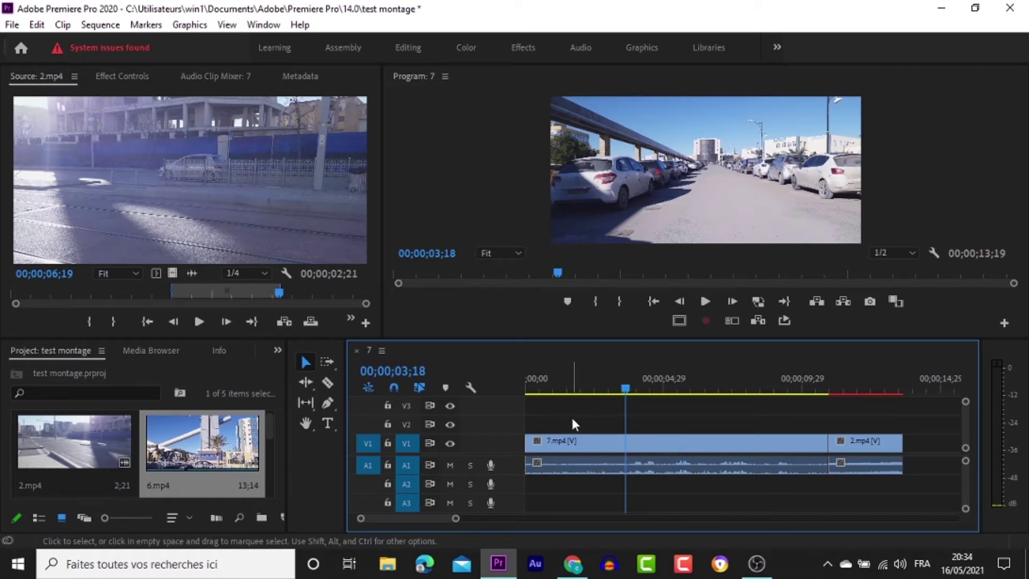
Split 7.mp4 at the playhead at 00;00;03;06 and 00;00;04;19, and remove the section between the cuts together with its gap
{"action": "key", "text": "ctrl+k"}
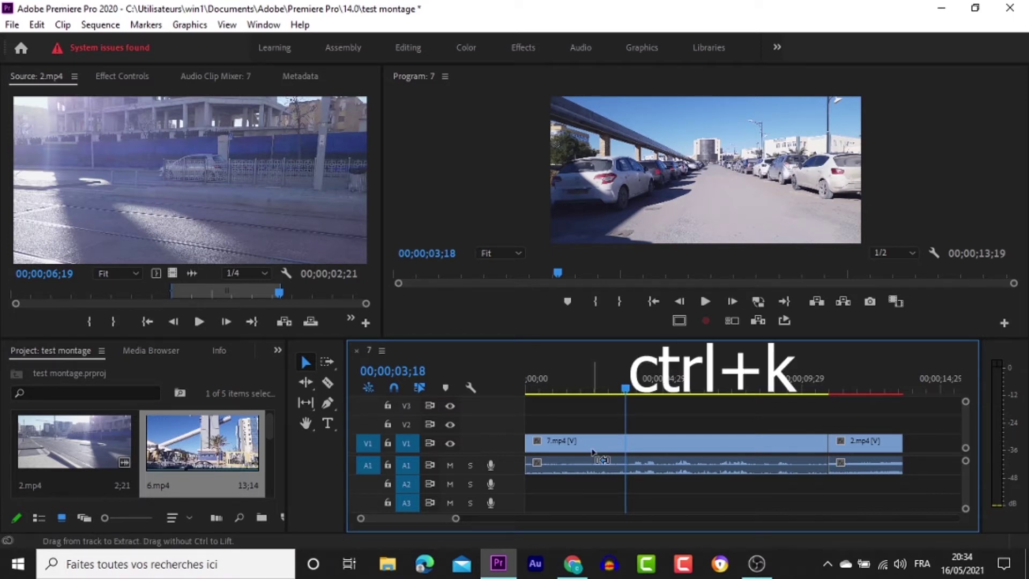
{"action": "left_click_drag", "start_coordinate": [624, 388], "coordinate": [615, 429]}
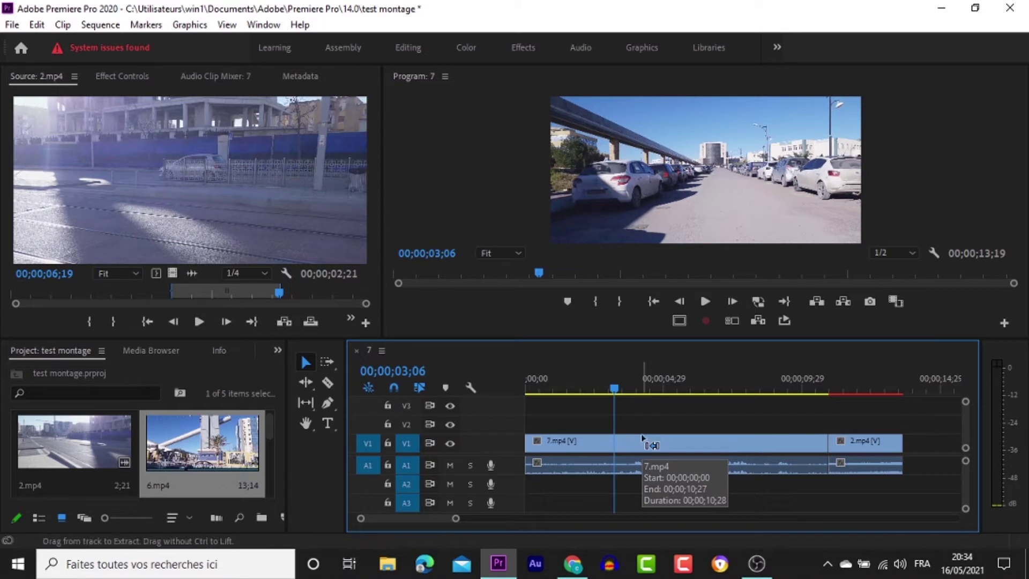
{"action": "key", "text": "ctrl+k"}
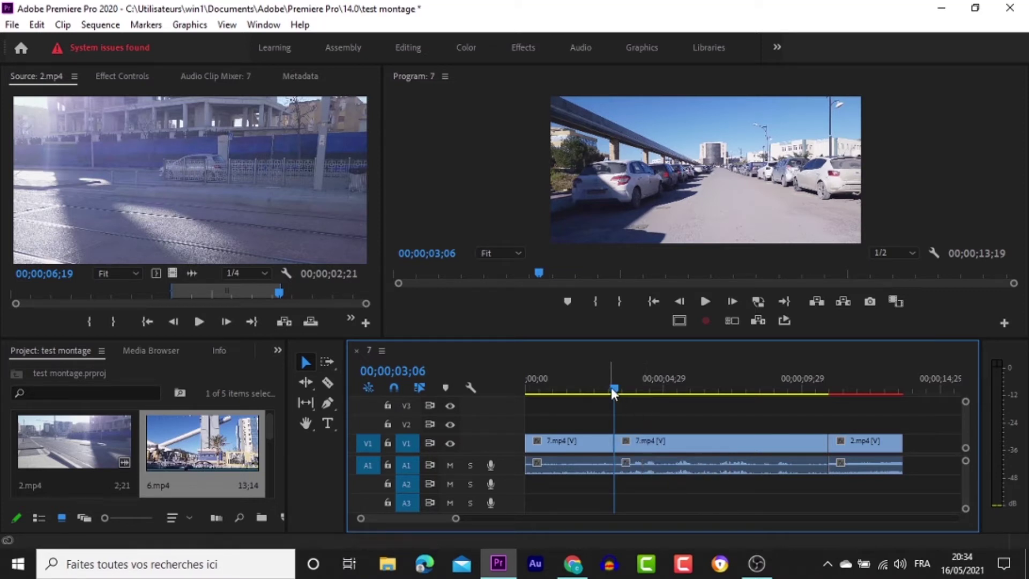
{"action": "left_click_drag", "start_coordinate": [612, 388], "coordinate": [654, 403]}
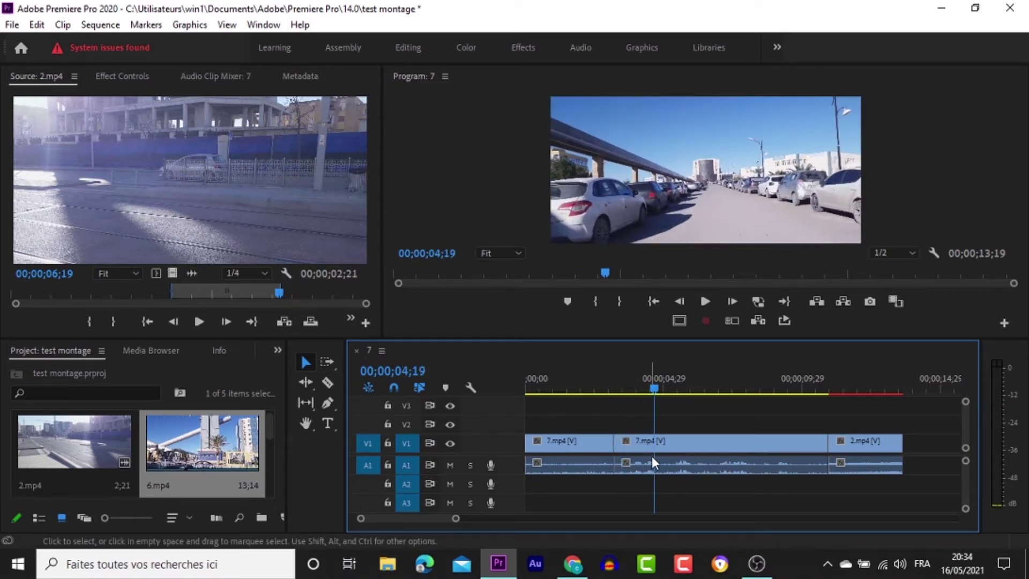
{"action": "key", "text": "ctrl+k"}
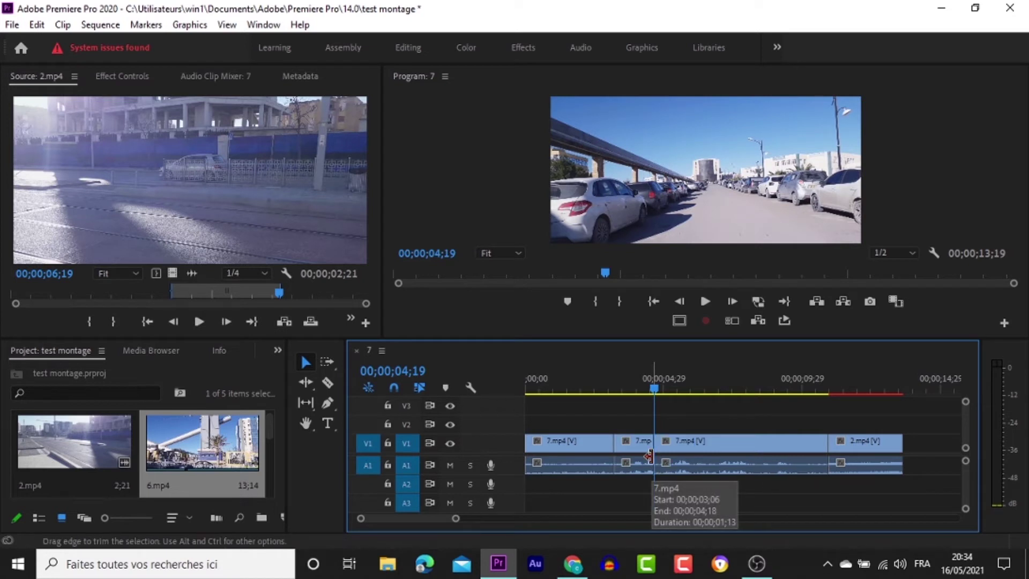
{"action": "key", "text": "Delete"}
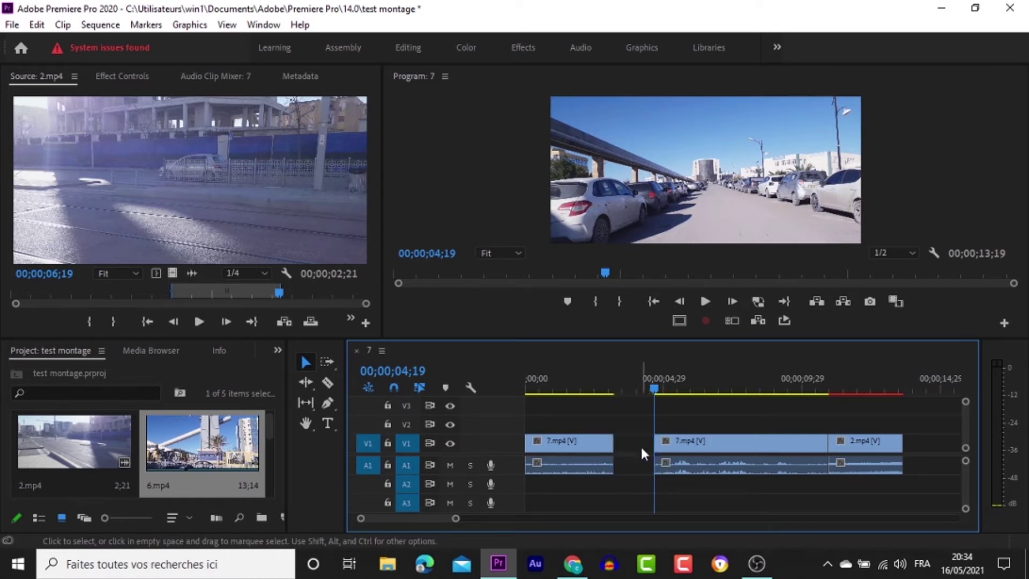
{"action": "key", "text": "Delete"}
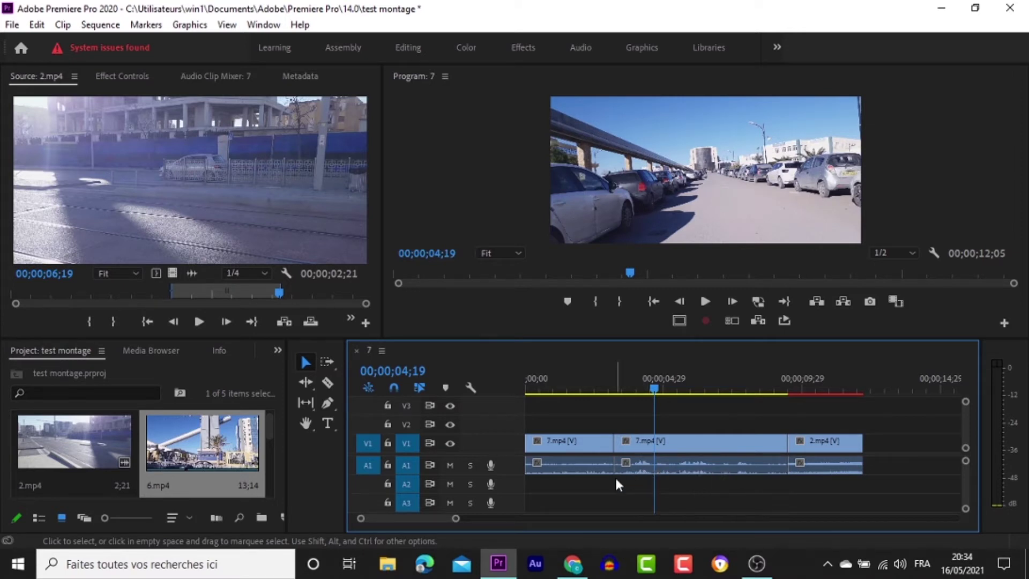
Undo the removal of the middle section and both playhead splits of 7.mp4, keeping the Selection tool active
{"action": "key", "text": "ctrl+z"}
{"action": "key", "text": "ctrl+z"}
{"action": "key", "text": "z"}
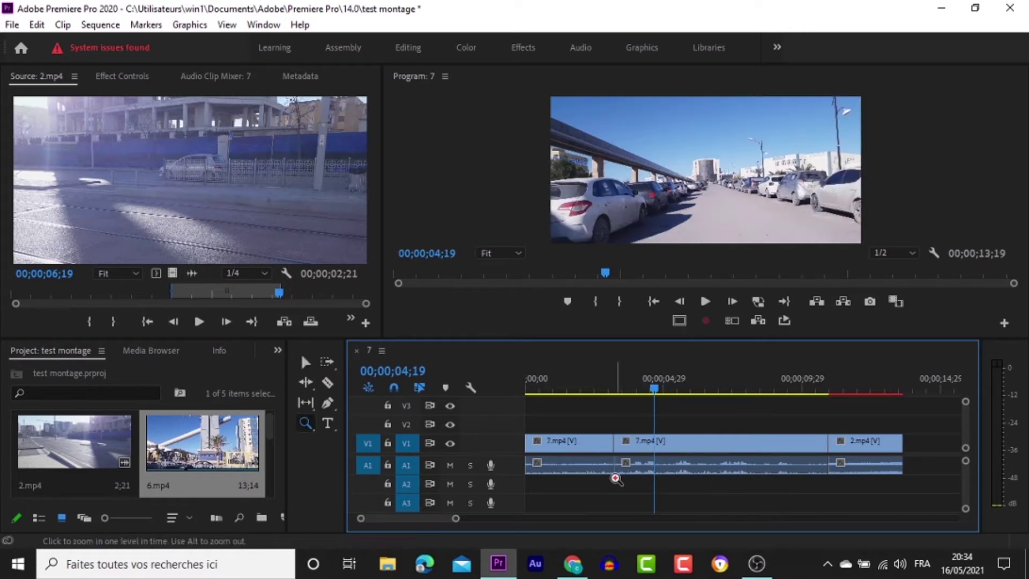
{"action": "left_click", "coordinate": [306, 362]}
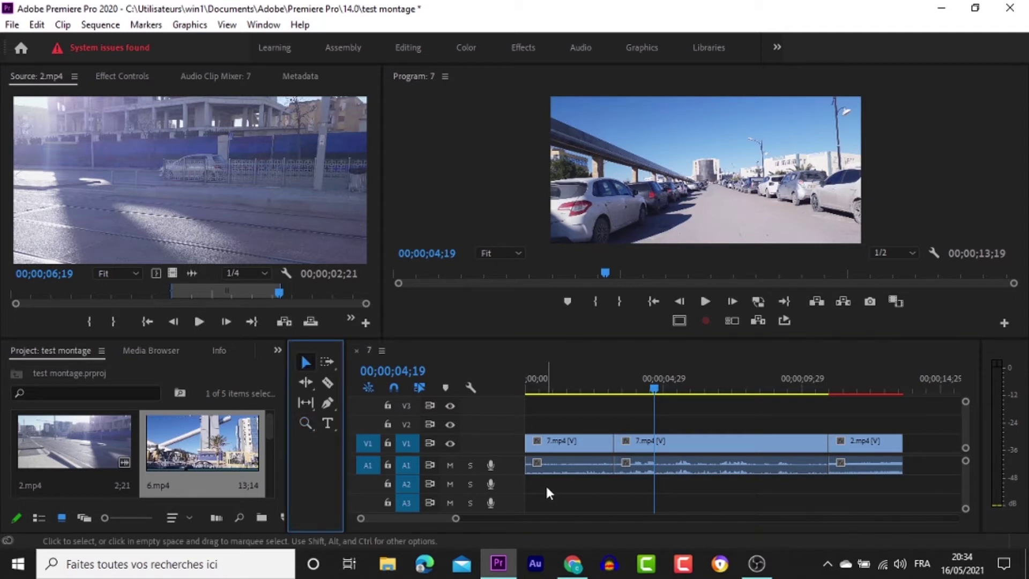
{"action": "key", "text": "ctrl+z"}
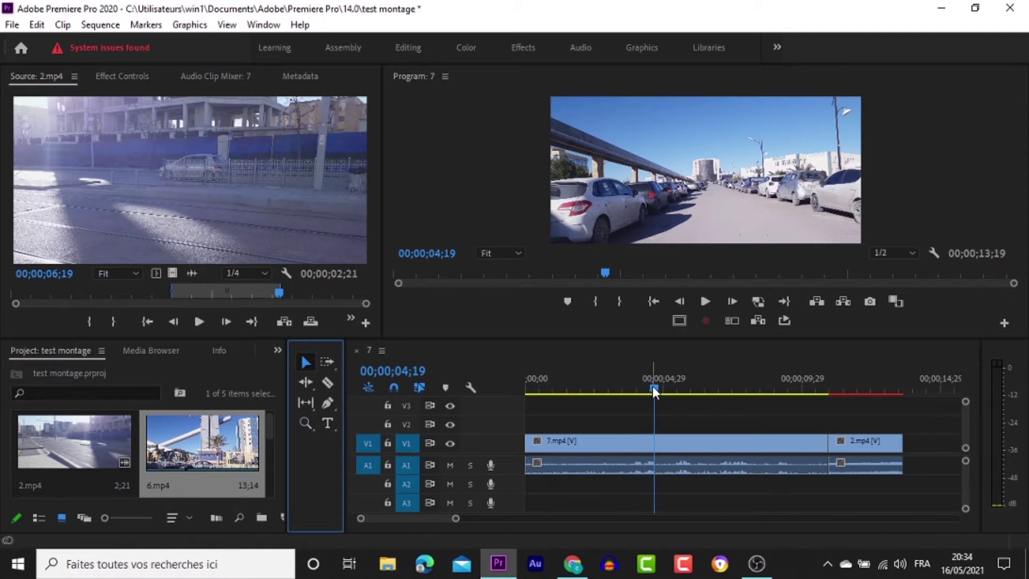
Try splitting 7.mp4 at 00;00;05;08 and 00;00;07;23, and undo both splits
{"action": "left_click_drag", "start_coordinate": [655, 388], "coordinate": [740, 409]}
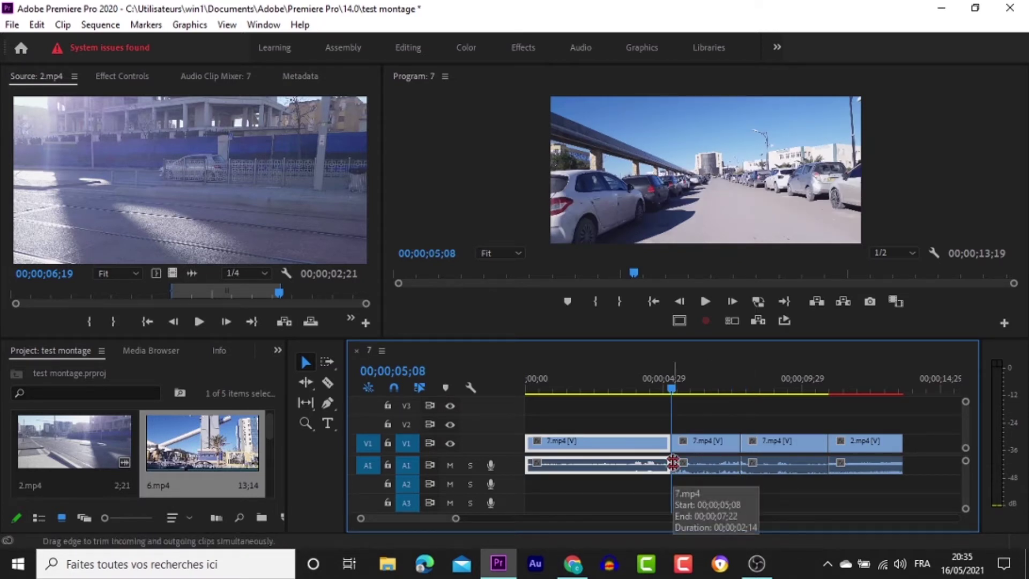
{"action": "key", "text": "ctrl+z"}
{"action": "key", "text": "ctrl+z"}
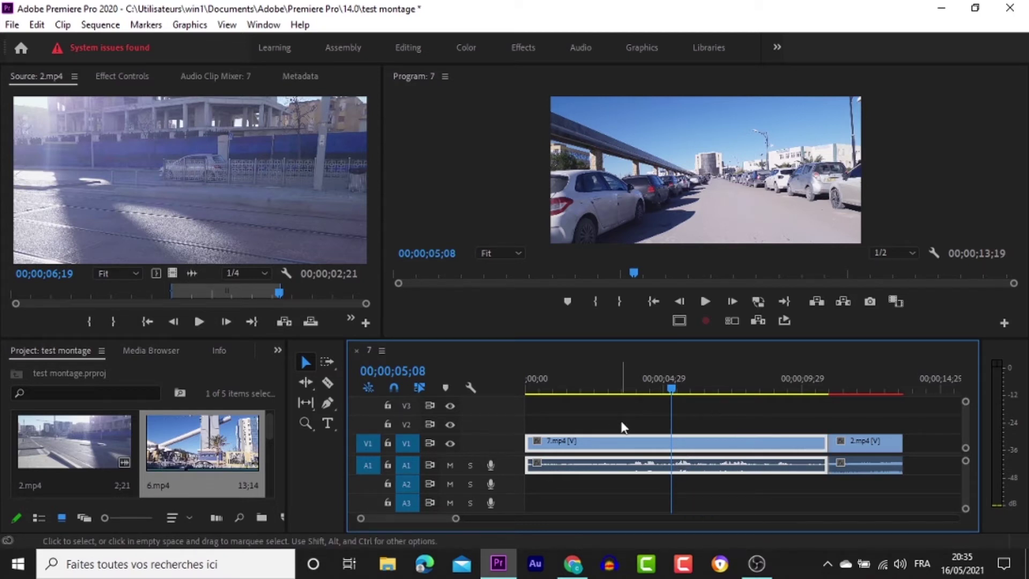
Add the text title "مونتاج الفيديو" over the video at 00;00;05;08 using the Type tool
{"action": "left_click", "coordinate": [328, 424]}
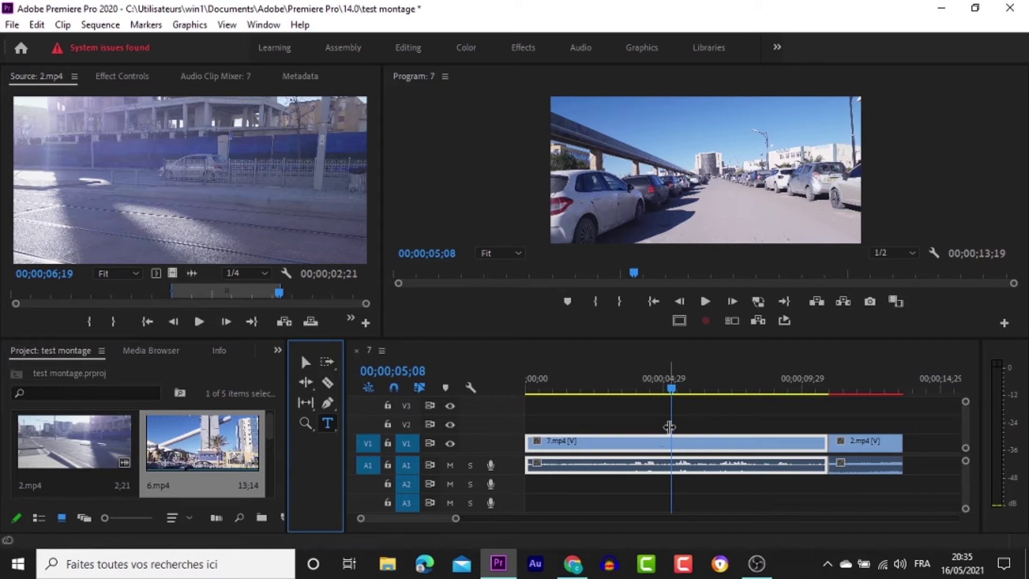
{"action": "left_click", "coordinate": [705, 197]}
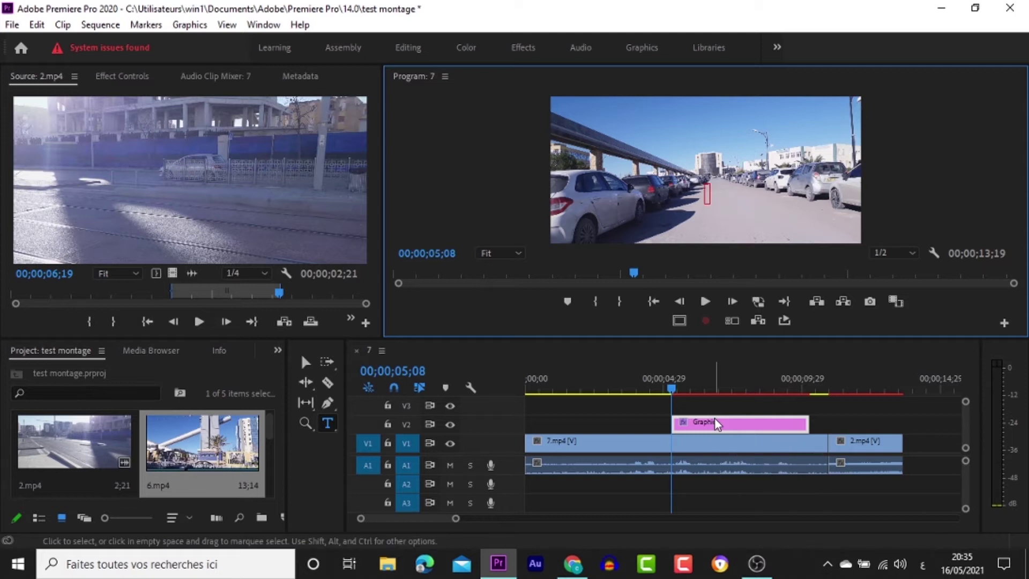
{"action": "type", "text": "م"}
{"action": "type", "text": "ون"}
{"action": "type", "text": "ا"}
{"action": "type", "text": "اج ال"}
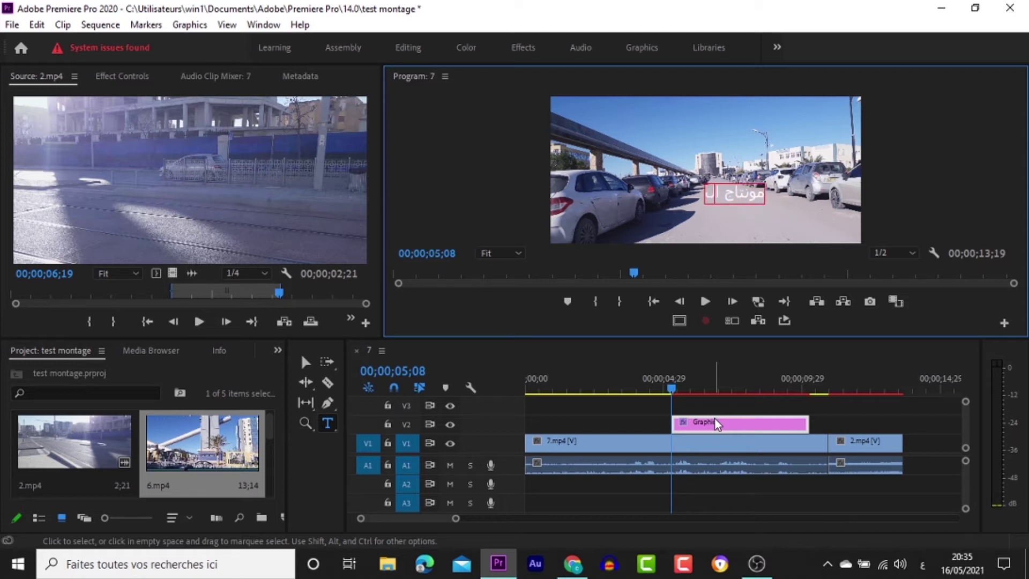
{"action": "type", "text": "فيديو"}
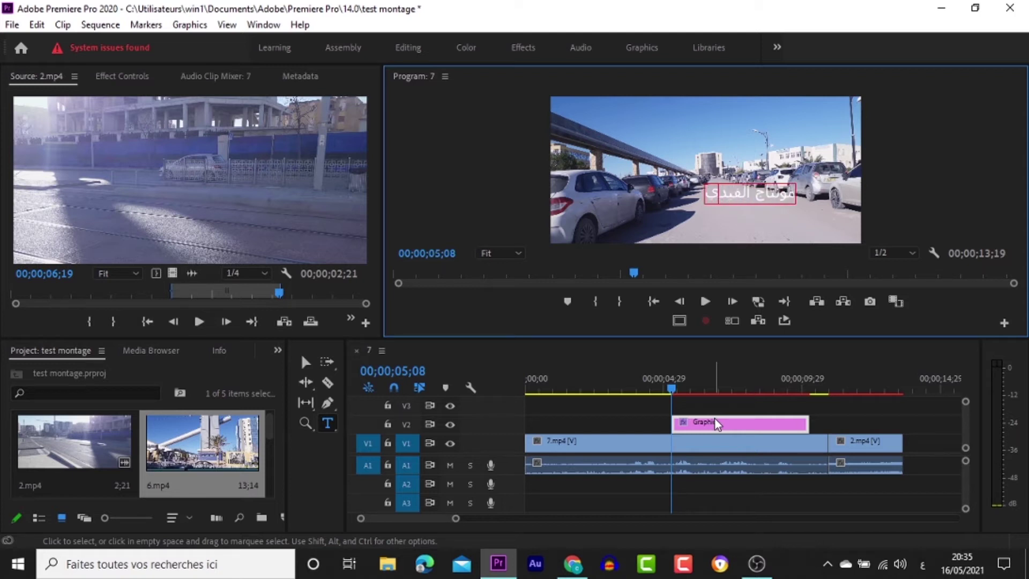
{"action": "key", "text": "BackSpace"}
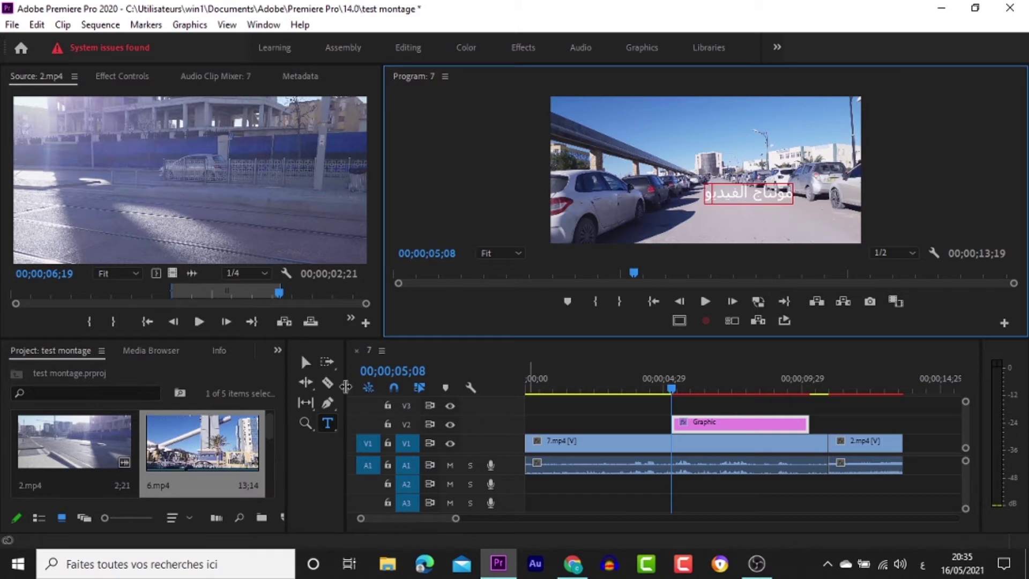
Scale the title to about 151 and place it near the middle of the frame, at about 363, 540
{"action": "left_click", "coordinate": [295, 365]}
{"action": "left_click", "coordinate": [297, 364]}
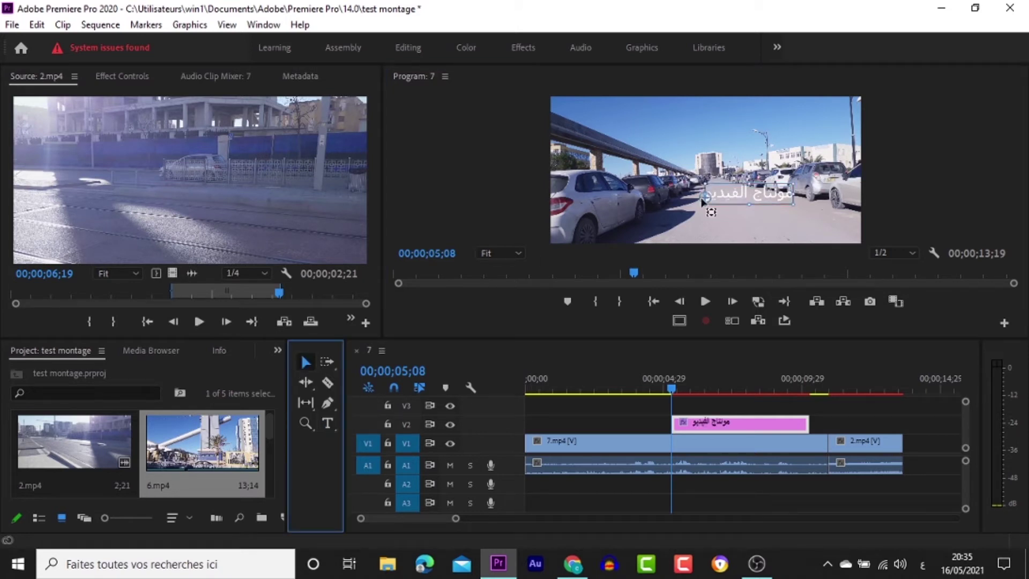
{"action": "left_click_drag", "start_coordinate": [736, 200], "coordinate": [588, 138]}
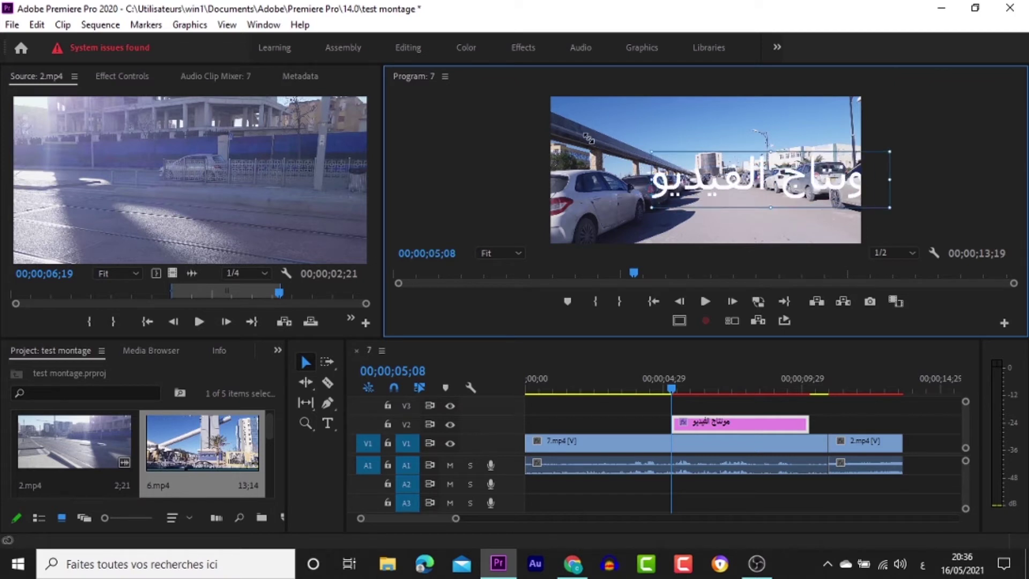
{"action": "left_click_drag", "start_coordinate": [737, 184], "coordinate": [696, 183]}
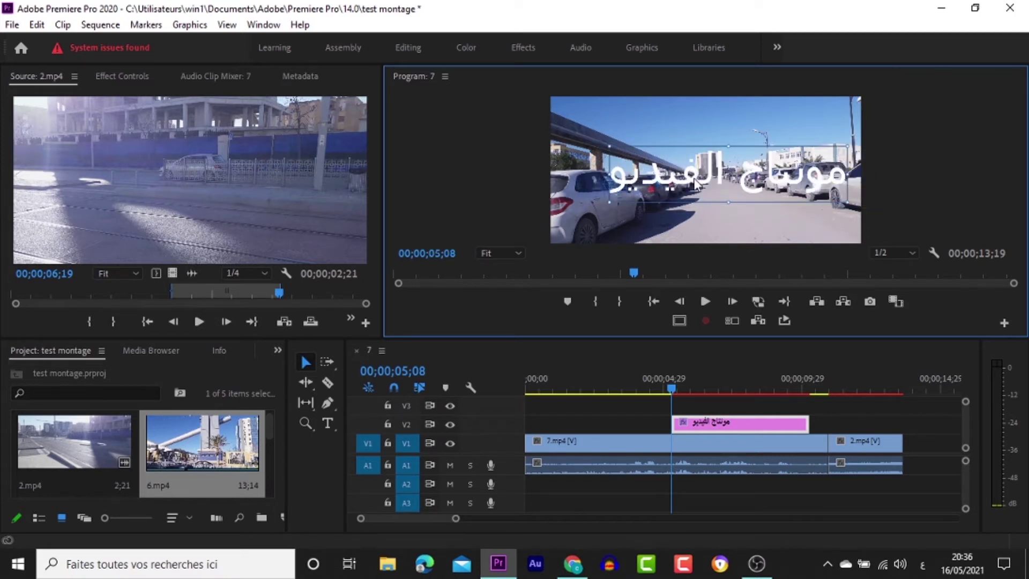
{"action": "left_click_drag", "start_coordinate": [615, 202], "coordinate": [641, 184]}
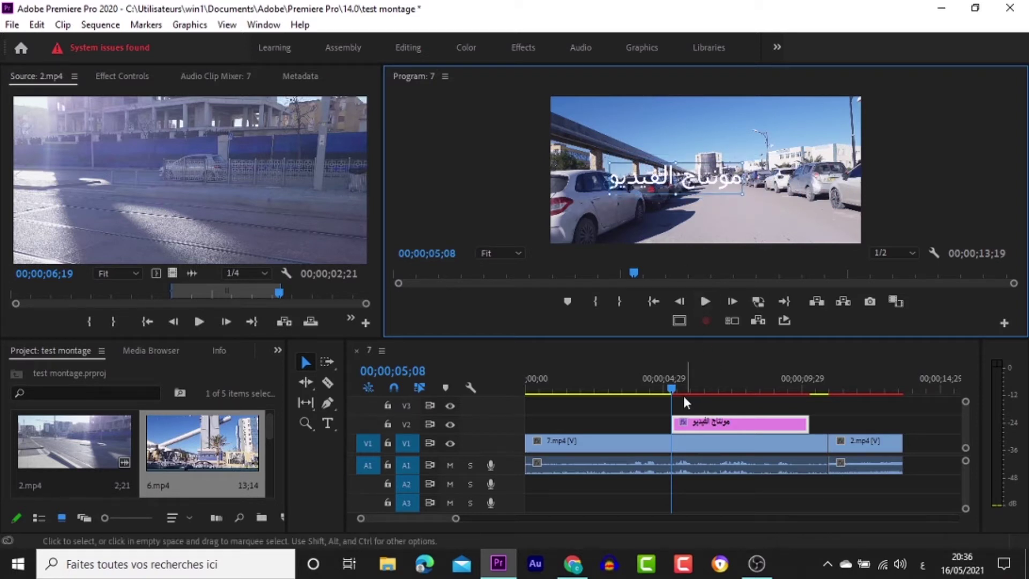
Move the playhead to 00;00;06;29 and expand the title's source text properties in the effect controls
{"action": "left_click_drag", "start_coordinate": [674, 376], "coordinate": [716, 390]}
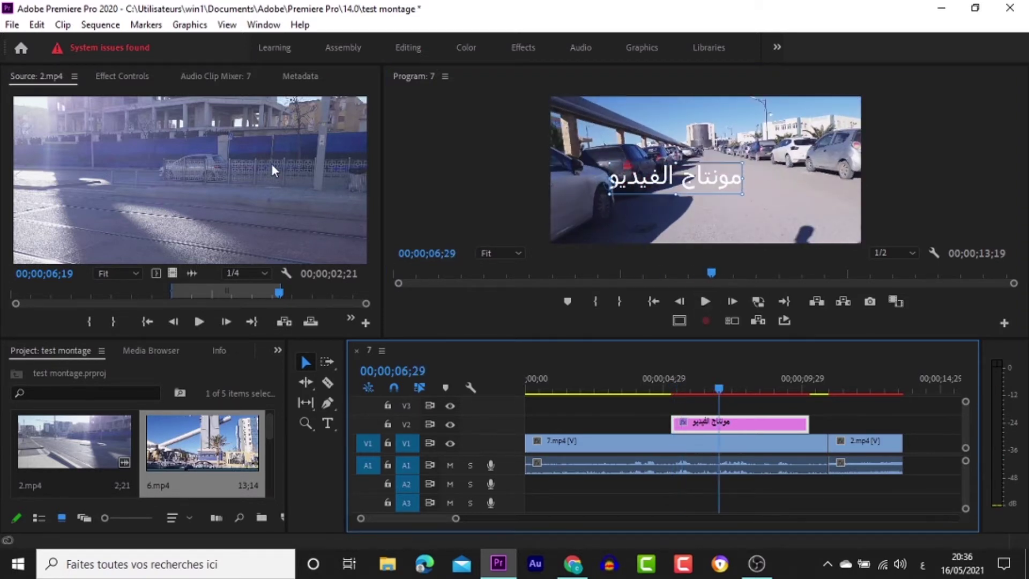
{"action": "left_click", "coordinate": [124, 76]}
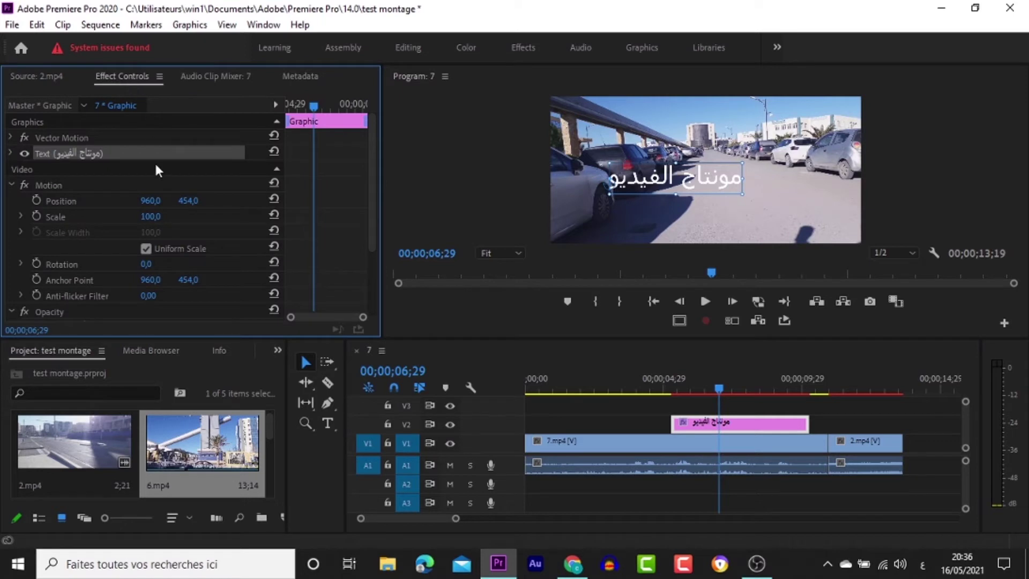
{"action": "left_click", "coordinate": [11, 152]}
{"action": "scroll", "coordinate": [155, 212], "scroll_direction": "down", "scroll_amount": 1}
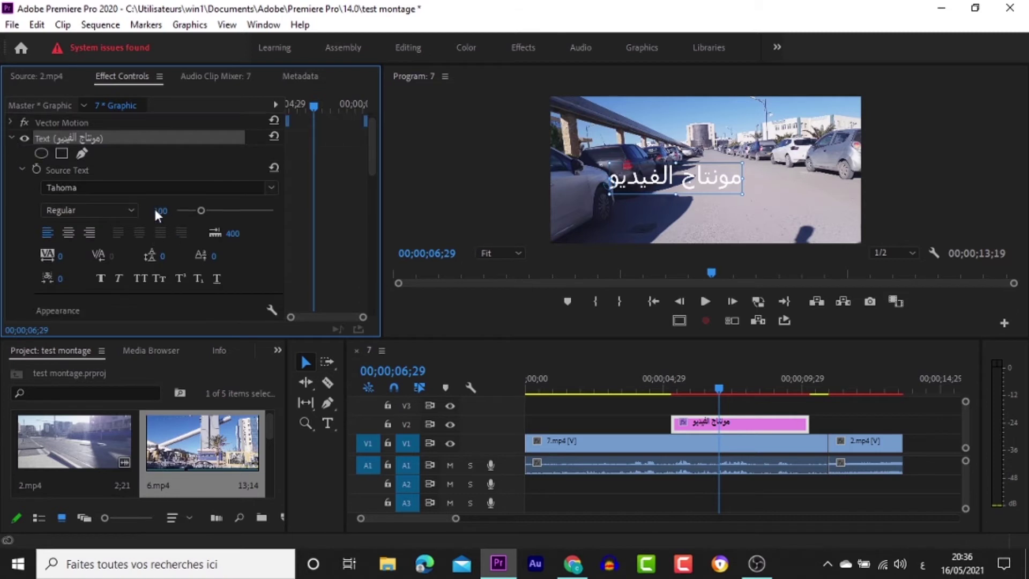
{"action": "scroll", "coordinate": [155, 212], "scroll_direction": "down", "scroll_amount": 1}
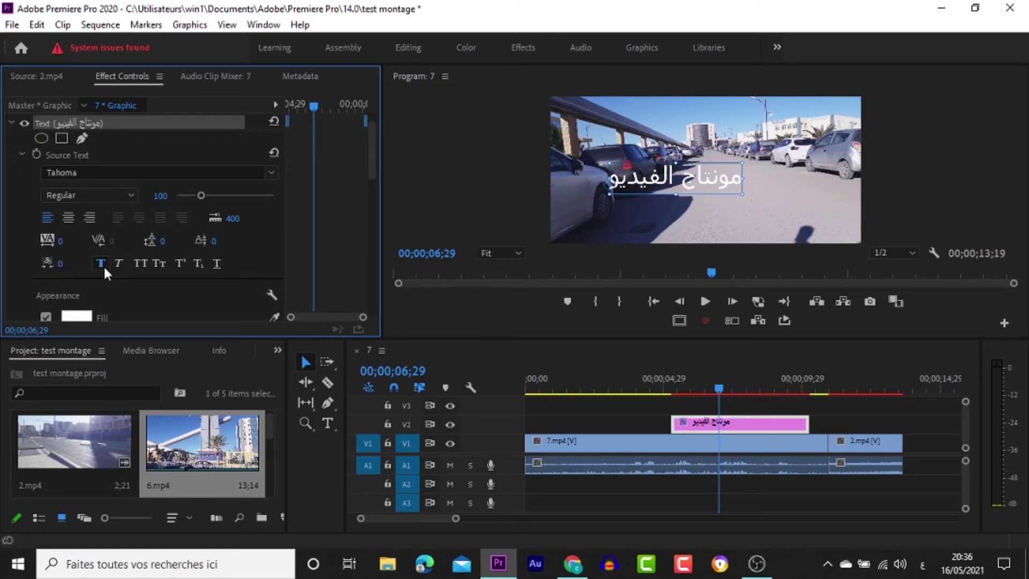
Try faux bold and faux italic on the title, and turn both off
{"action": "left_click", "coordinate": [118, 265]}
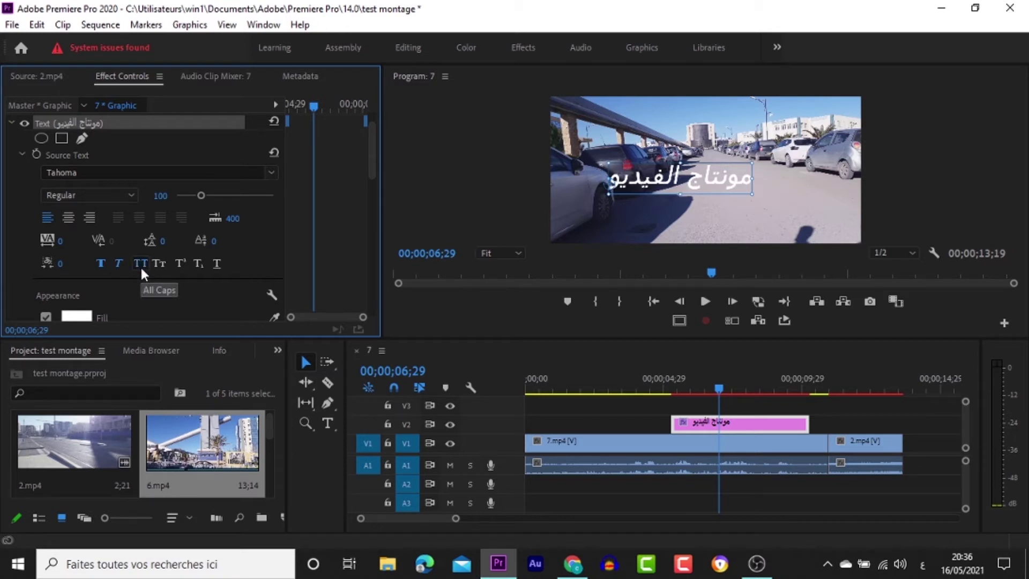
{"action": "left_click", "coordinate": [114, 262]}
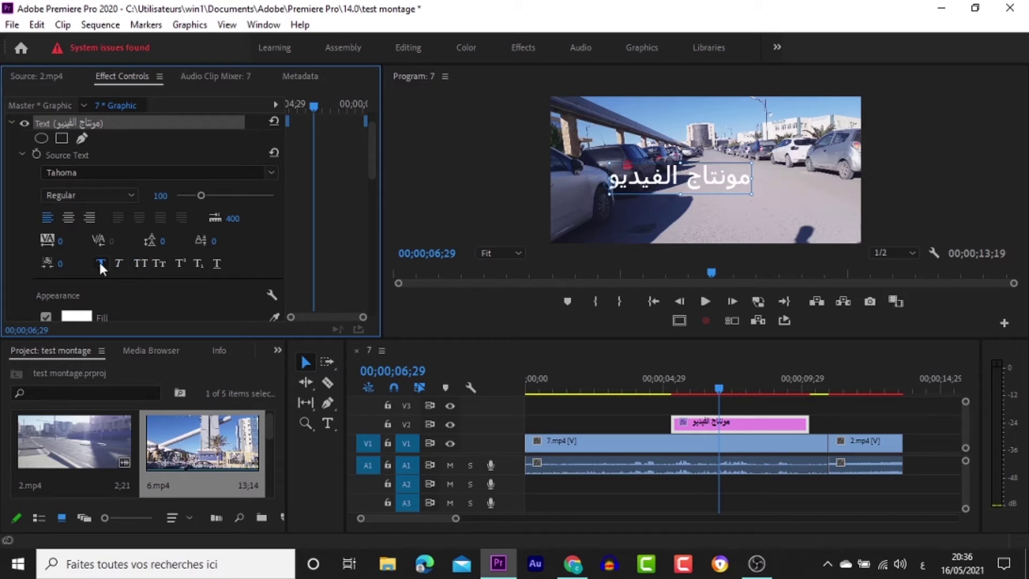
{"action": "left_click", "coordinate": [99, 262]}
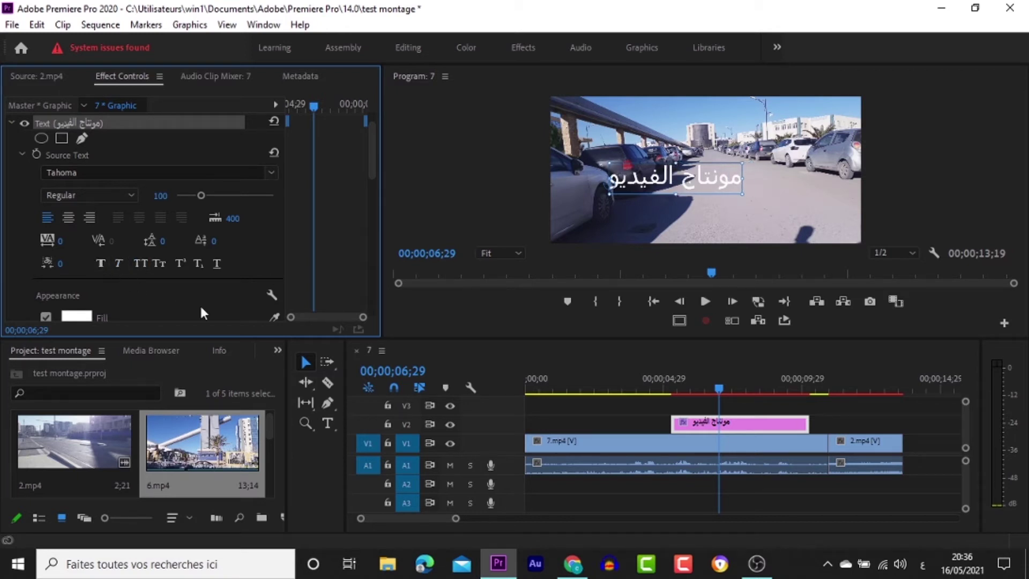
Select the whole title text and sample a grey from the interface as its fill colour with the eyedropper
{"action": "left_click", "coordinate": [327, 423]}
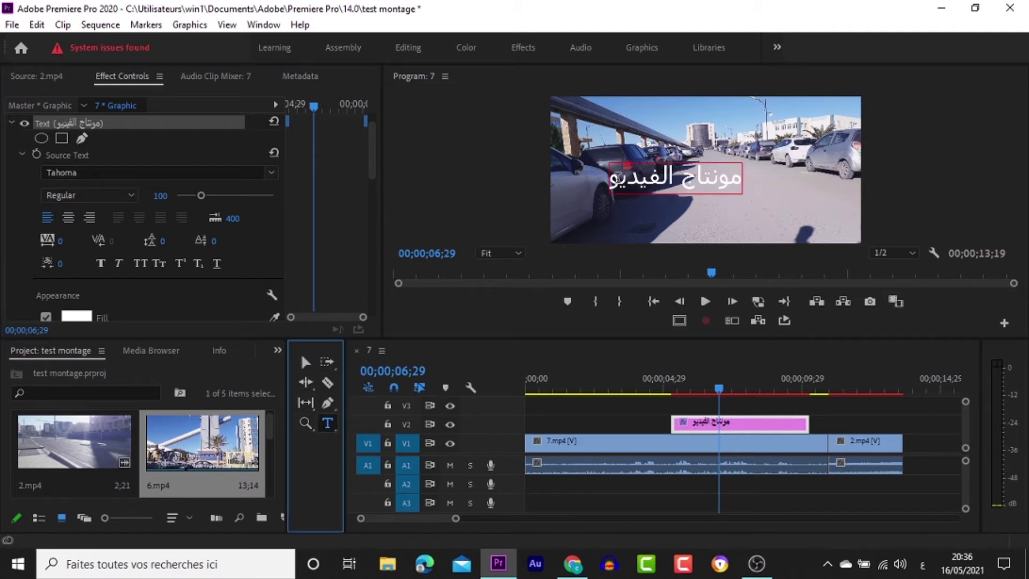
{"action": "mouse_move", "coordinate": [618, 178]}
{"action": "left_mouse_down"}
{"action": "mouse_move", "coordinate": [696, 179]}
{"action": "mouse_move", "coordinate": [616, 178]}
{"action": "left_mouse_up"}
{"action": "key", "text": "ctrl+a"}
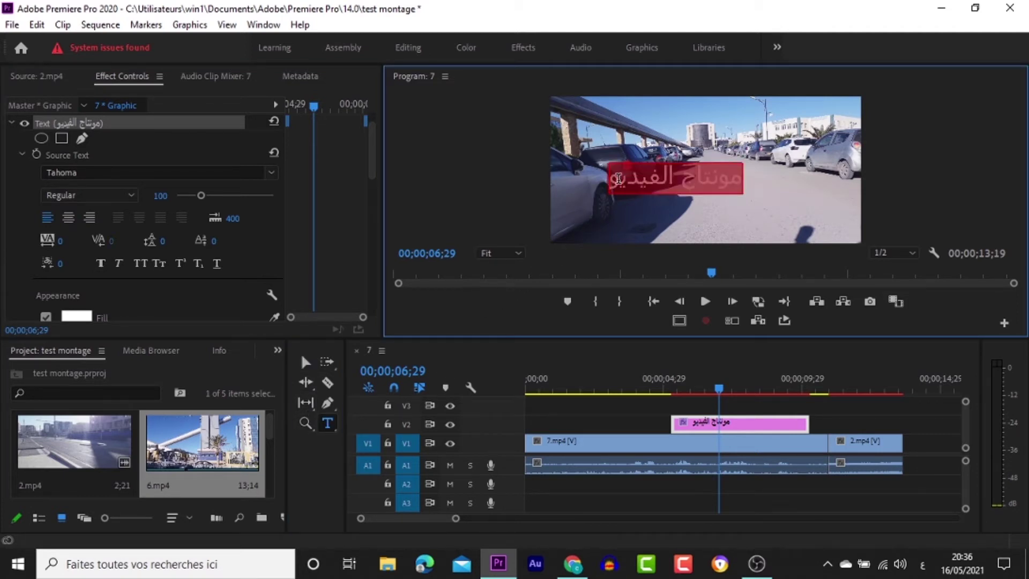
{"action": "scroll", "coordinate": [161, 257], "scroll_direction": "down", "scroll_amount": 3}
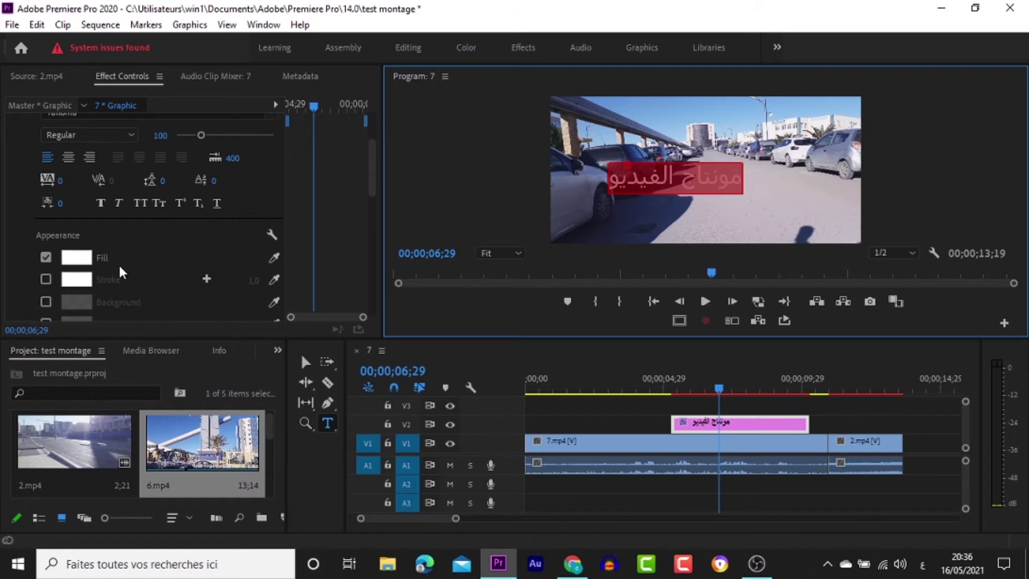
{"action": "left_click", "coordinate": [273, 257]}
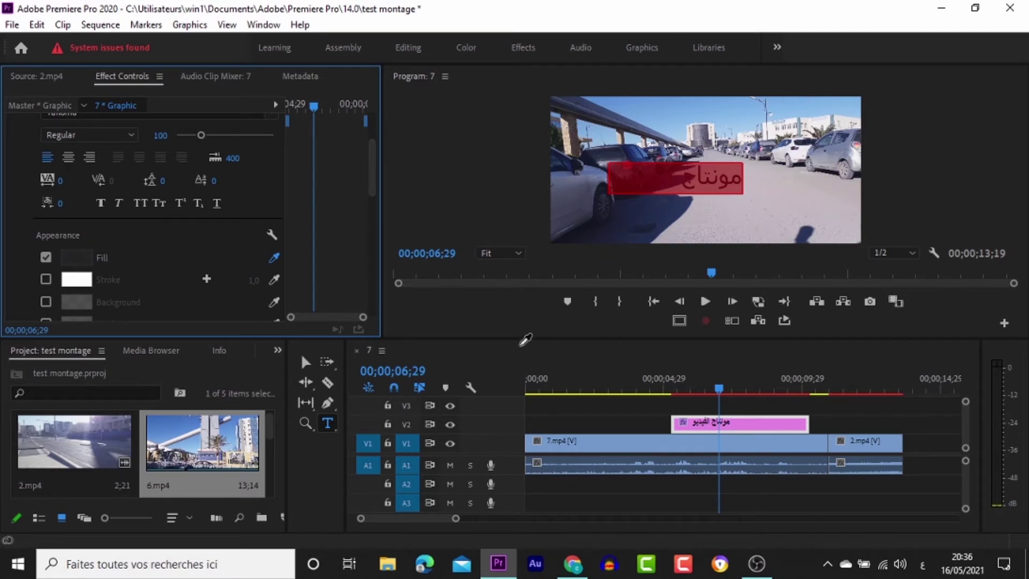
{"action": "left_click", "coordinate": [327, 348]}
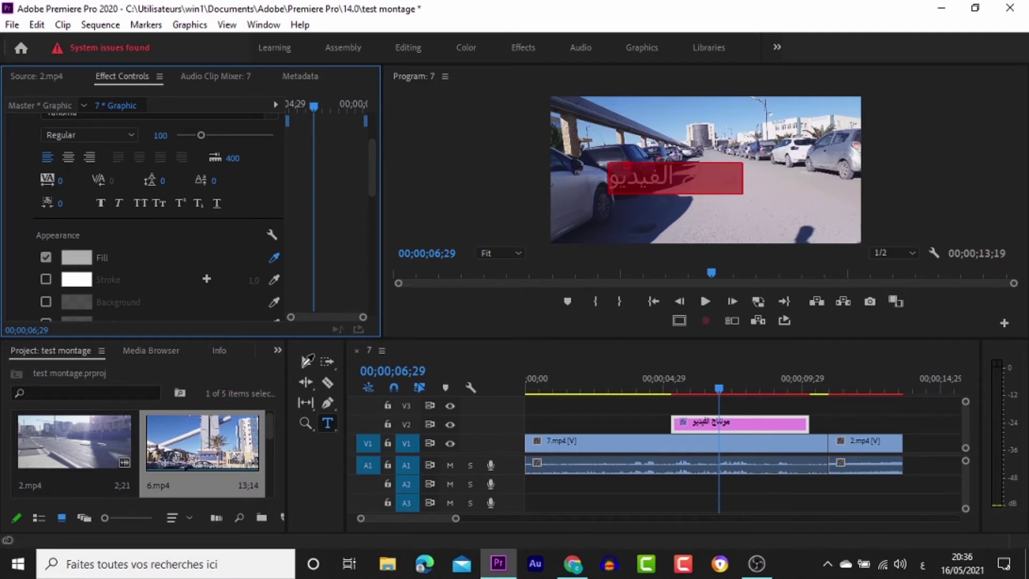
{"action": "left_click", "coordinate": [305, 364]}
Set the title's fill colour to dark red B61212 and deselect the graphic
{"action": "left_click", "coordinate": [76, 258]}
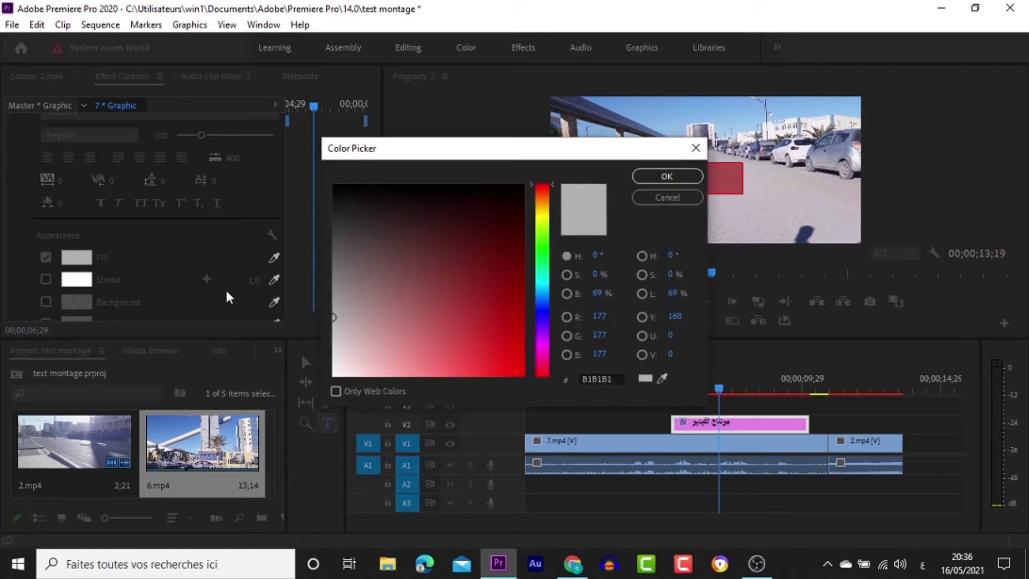
{"action": "mouse_move", "coordinate": [473, 271]}
{"action": "left_mouse_down"}
{"action": "mouse_move", "coordinate": [507, 235]}
{"action": "mouse_move", "coordinate": [506, 320]}
{"action": "left_mouse_up"}
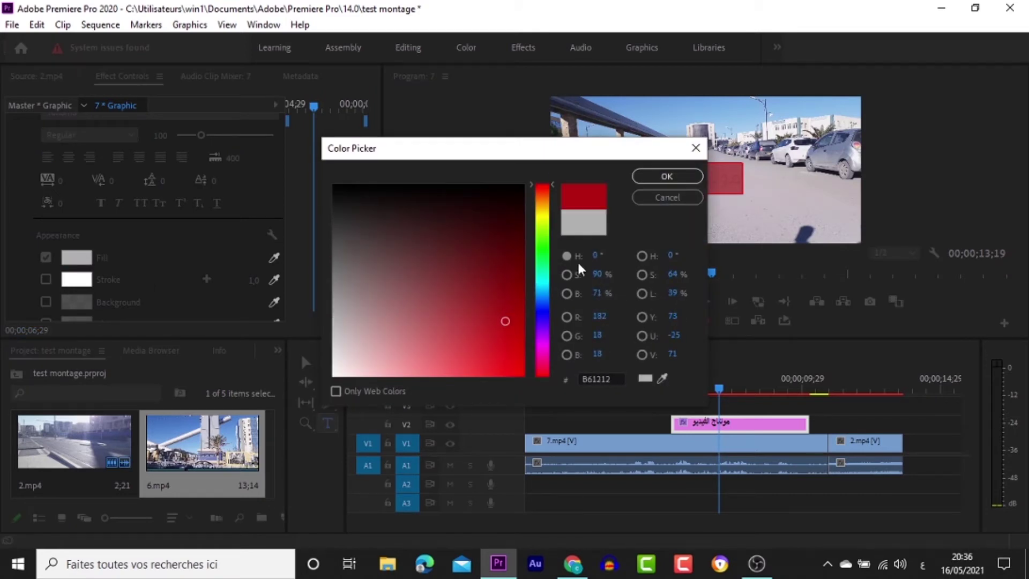
{"action": "left_click", "coordinate": [667, 175]}
{"action": "left_click", "coordinate": [553, 423]}
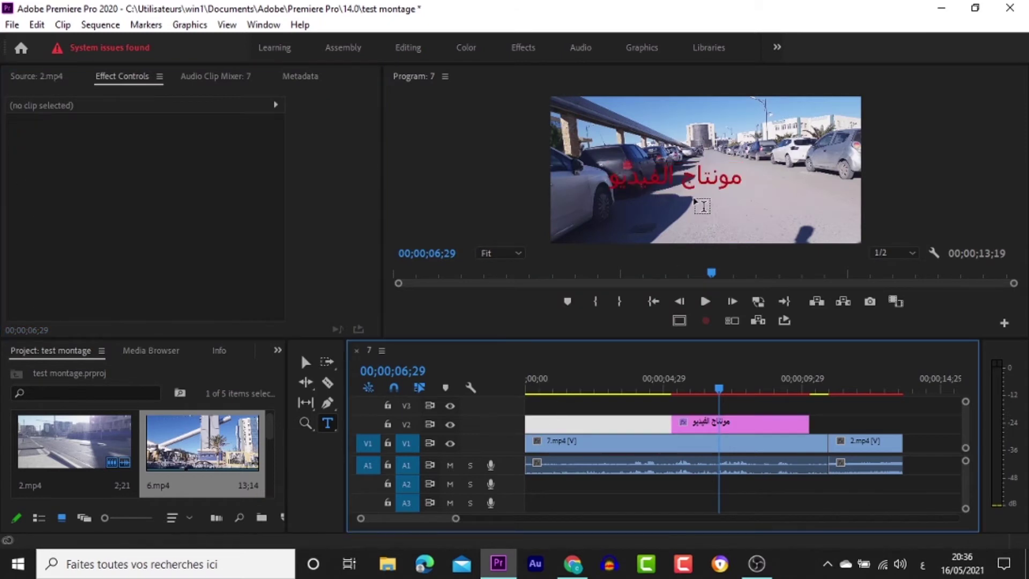
Try adding and removing an extra stroke and enabling the white stroke on the title without selecting its whole text
{"action": "left_click", "coordinate": [695, 176]}
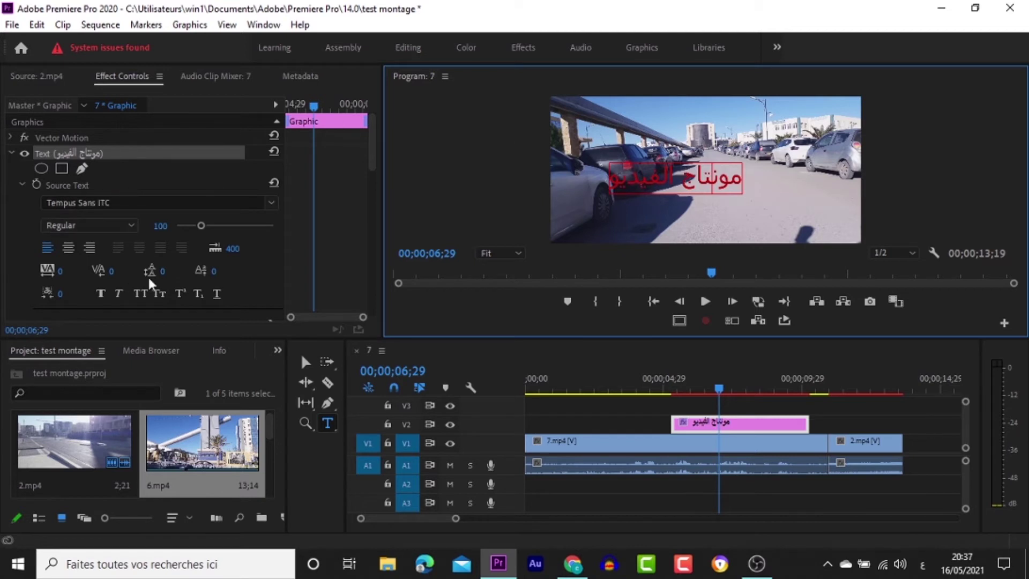
{"action": "scroll", "coordinate": [272, 265], "scroll_direction": "down", "scroll_amount": 5}
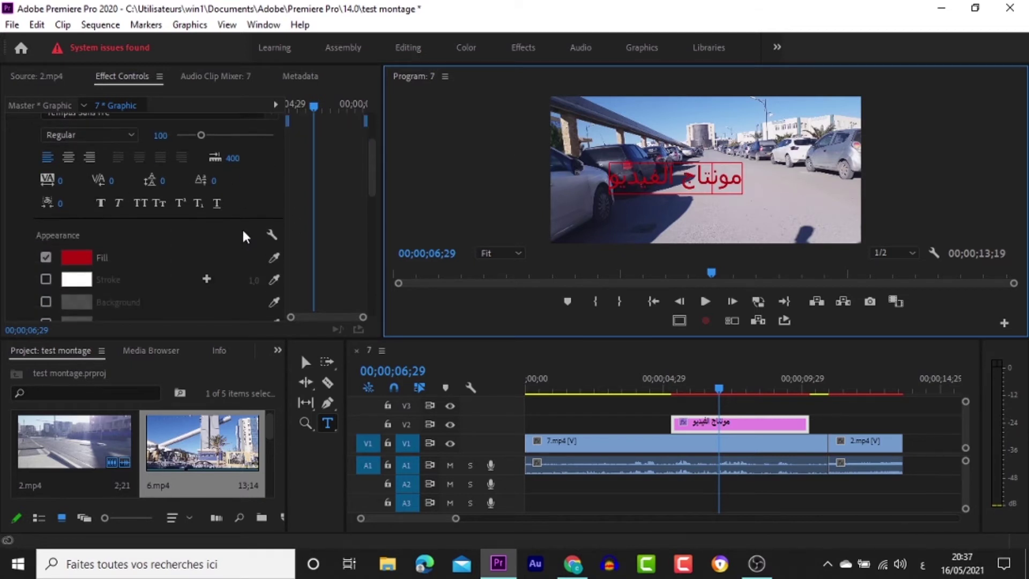
{"action": "scroll", "coordinate": [240, 221], "scroll_direction": "down", "scroll_amount": 2}
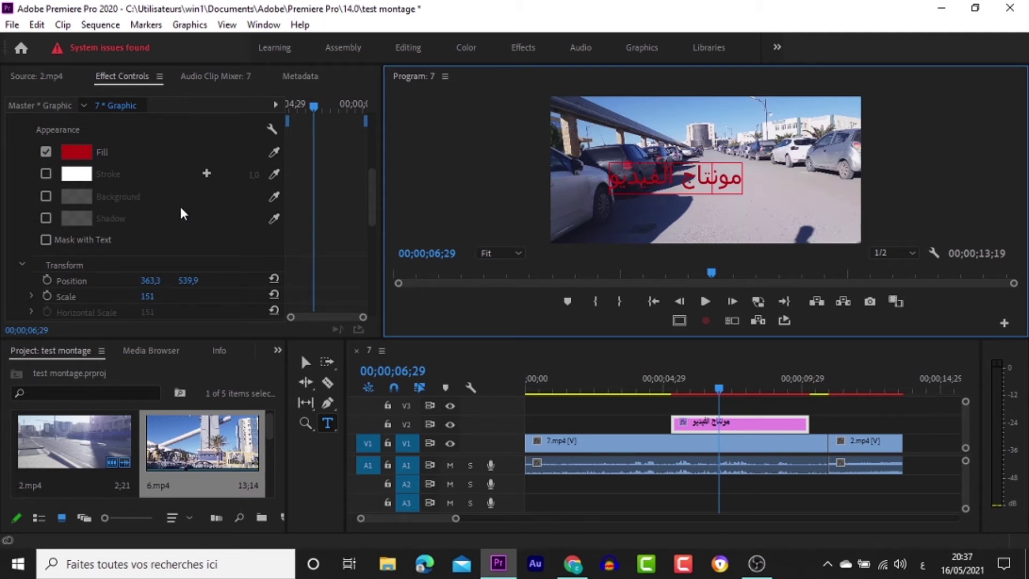
{"action": "scroll", "coordinate": [183, 213], "scroll_direction": "up", "scroll_amount": 1}
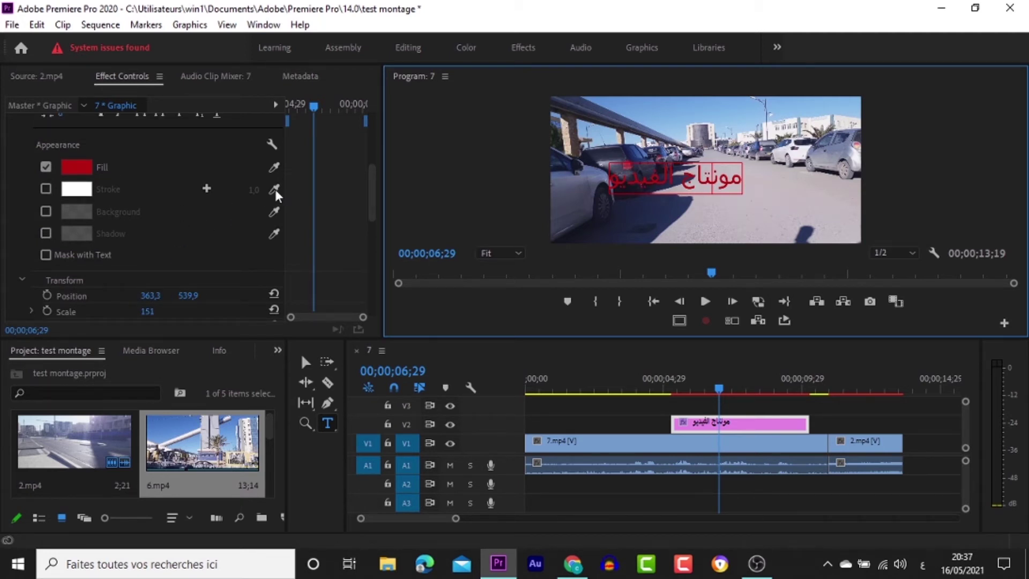
{"action": "left_click", "coordinate": [280, 196]}
{"action": "left_click", "coordinate": [206, 189]}
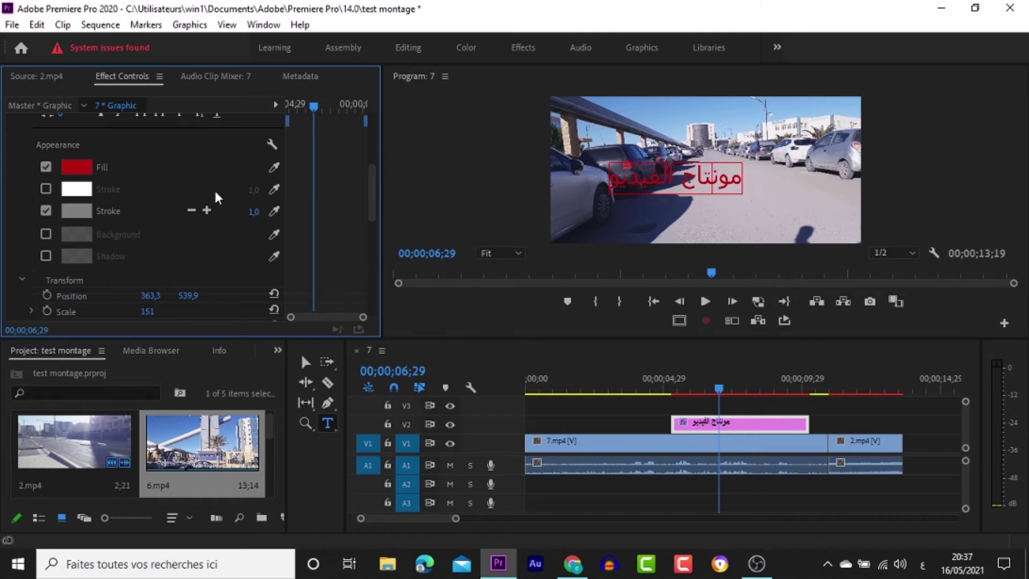
{"action": "left_click", "coordinate": [192, 211]}
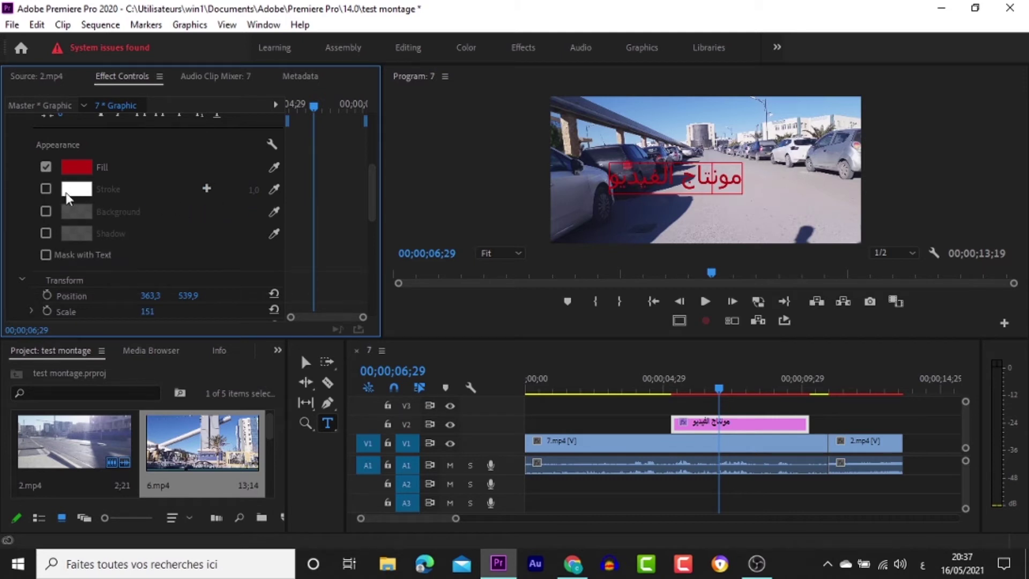
{"action": "left_click", "coordinate": [46, 188]}
{"action": "mouse_move", "coordinate": [253, 194]}
{"action": "left_mouse_down"}
{"action": "mouse_move", "coordinate": [327, 194]}
{"action": "mouse_move", "coordinate": [238, 187]}
{"action": "left_mouse_up"}
Give the whole title text a white stroke of width 20, and leave the title selected with the Selection tool
{"action": "double_click", "coordinate": [646, 177]}
{"action": "left_click", "coordinate": [646, 177]}
{"action": "key", "text": "ctrl+a"}
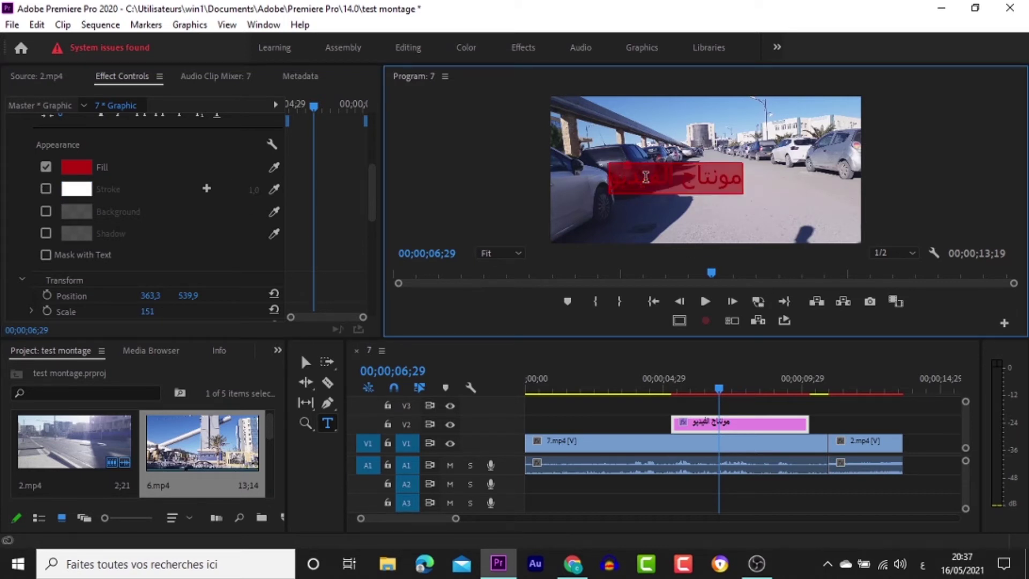
{"action": "left_click", "coordinate": [85, 190]}
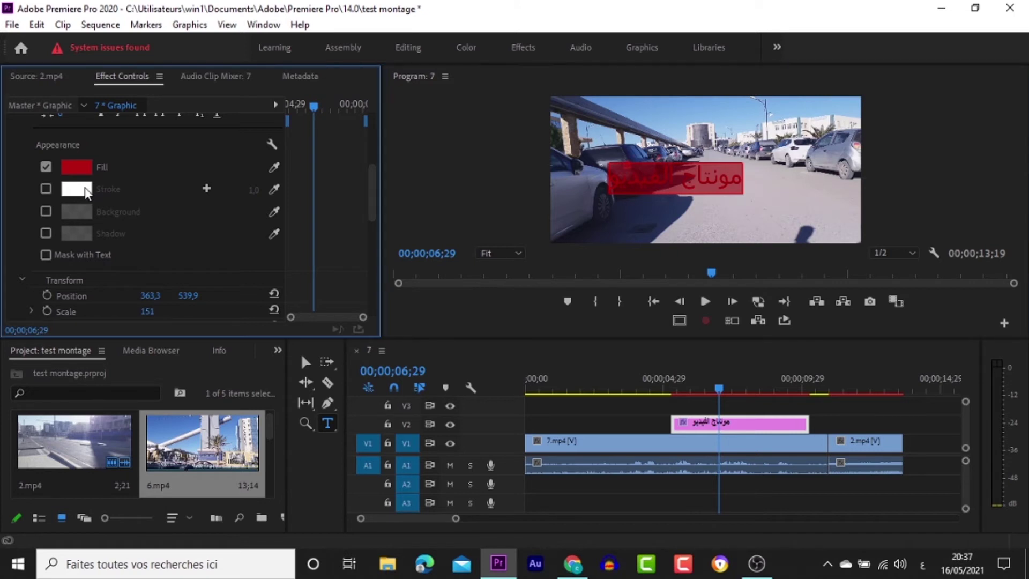
{"action": "left_click", "coordinate": [46, 189]}
{"action": "left_click_drag", "start_coordinate": [254, 191], "coordinate": [308, 190]}
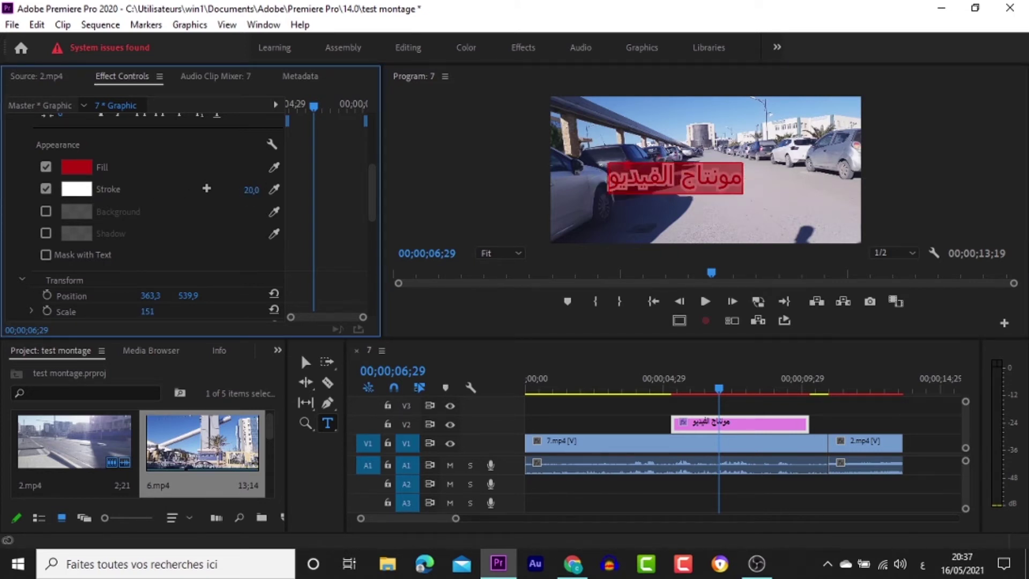
{"action": "left_click", "coordinate": [585, 410]}
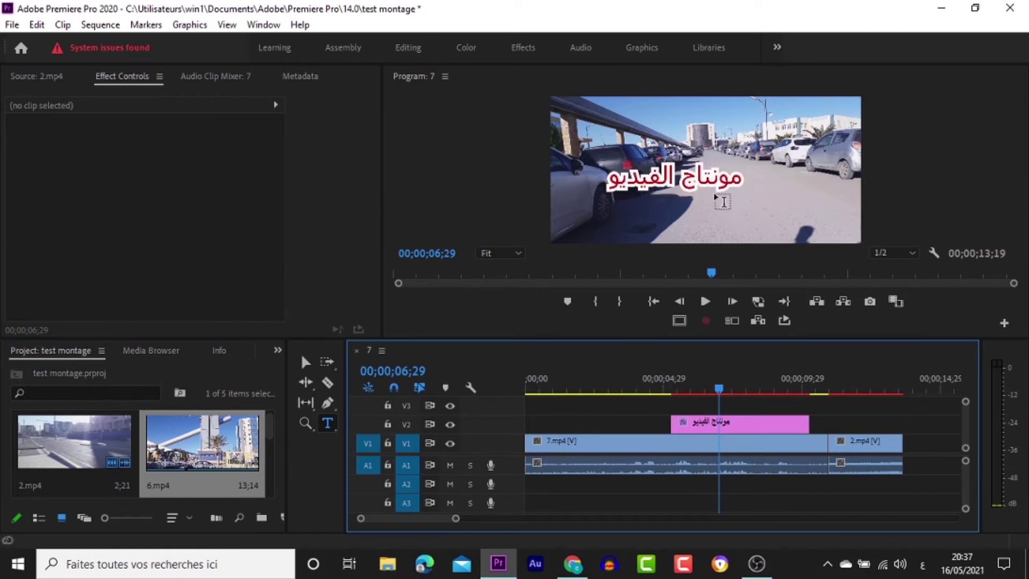
{"action": "left_click", "coordinate": [718, 189]}
{"action": "left_click", "coordinate": [305, 362]}
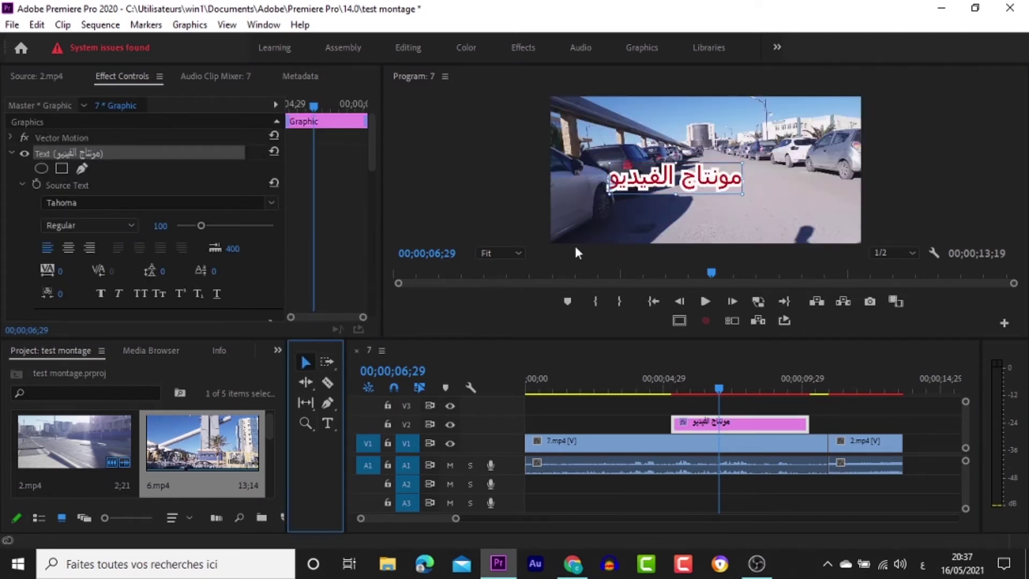
Move the Arabic title slightly up and to the right within the video frame
{"action": "left_click_drag", "start_coordinate": [696, 188], "coordinate": [717, 178]}
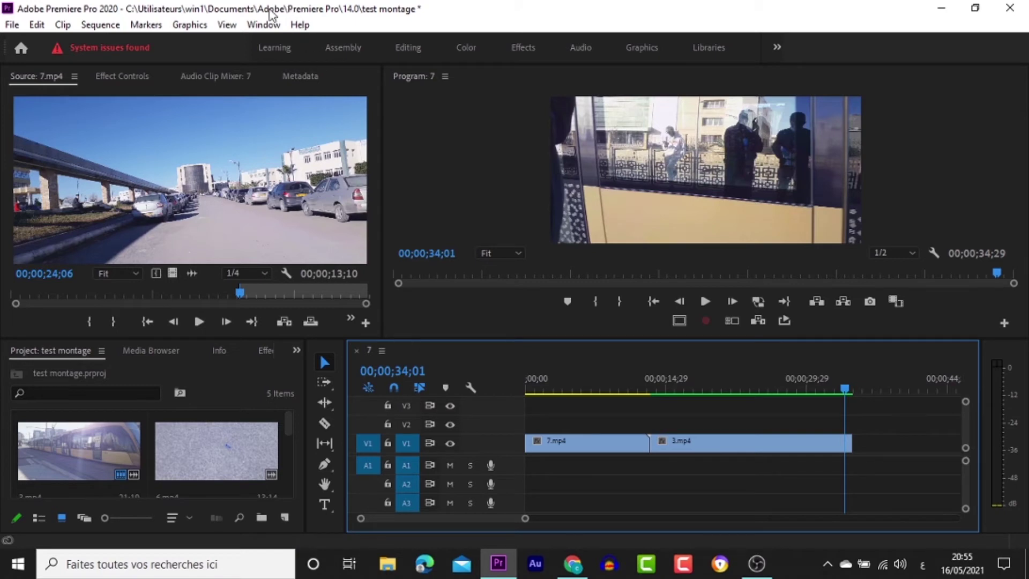
Show the Lumetri Color panel and narrow it so the program preview is no longer covered
{"action": "left_click", "coordinate": [264, 25]}
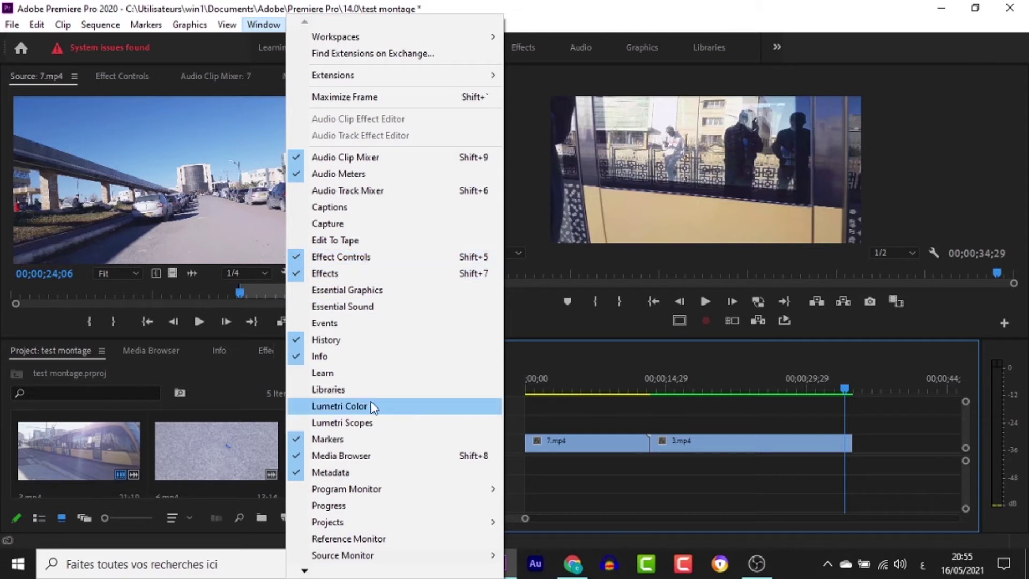
{"action": "left_click", "coordinate": [438, 406]}
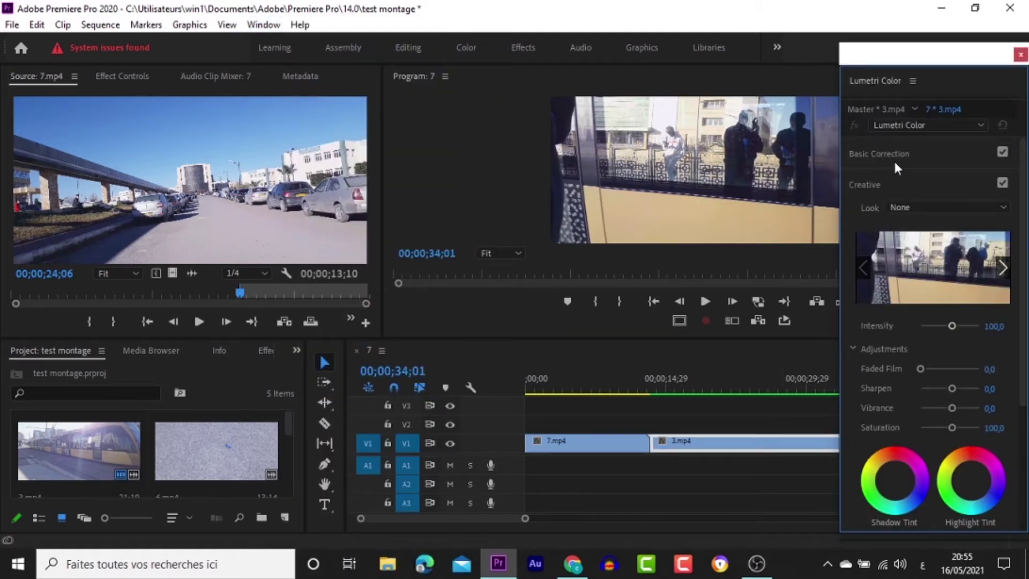
{"action": "left_click", "coordinate": [913, 82]}
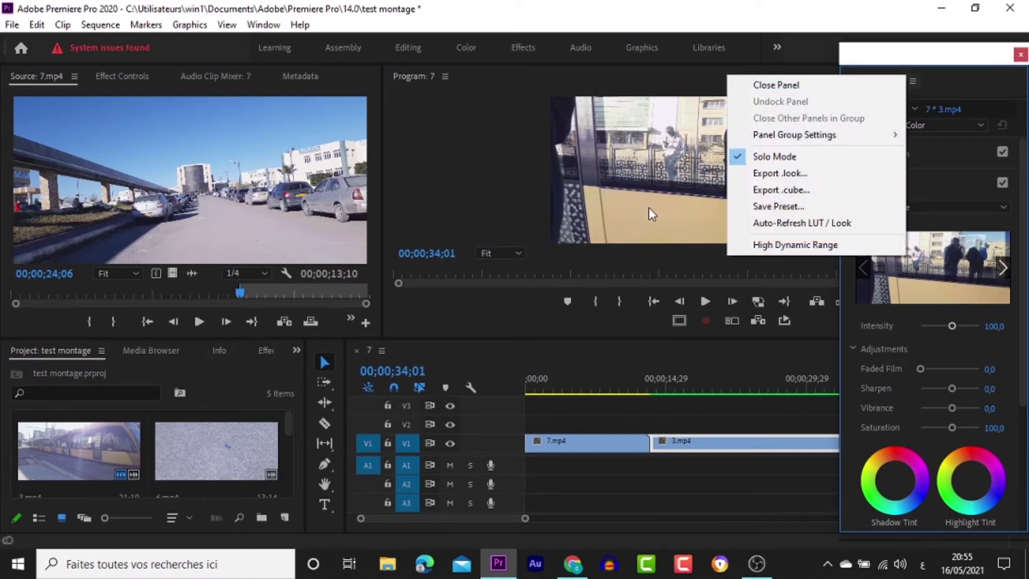
{"action": "left_click", "coordinate": [643, 251]}
{"action": "left_click", "coordinate": [841, 264]}
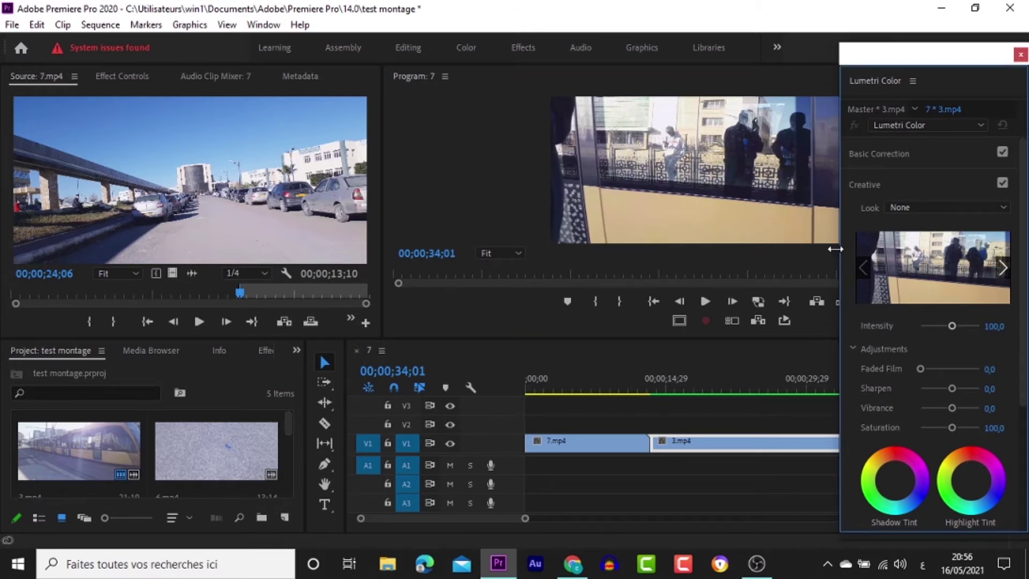
{"action": "left_click_drag", "start_coordinate": [835, 249], "coordinate": [907, 259]}
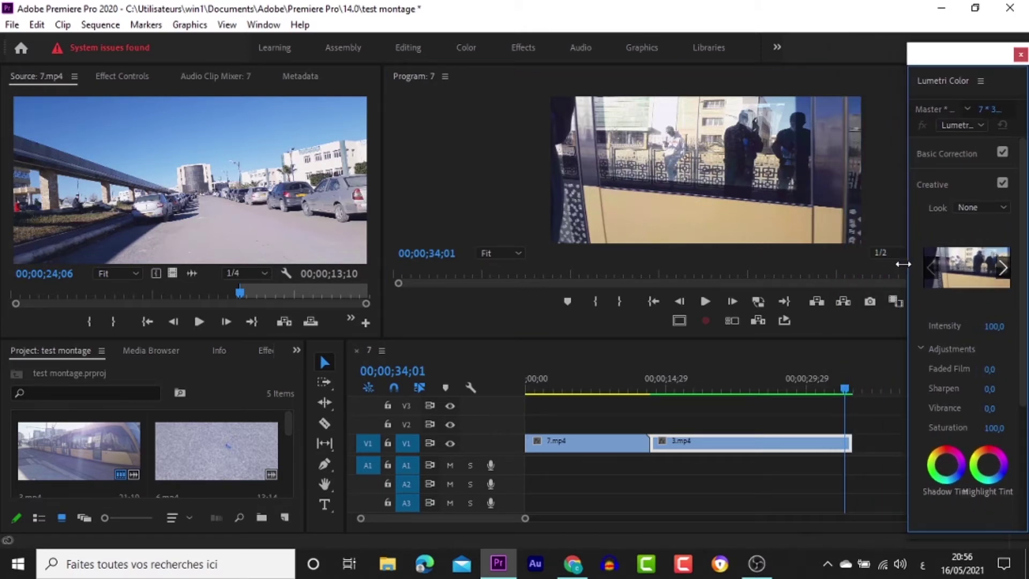
Try the CineSpace2383sRGB look and a Fuji ETERNA 250D look on the 3.mp4 clip
{"action": "left_click", "coordinate": [1003, 268]}
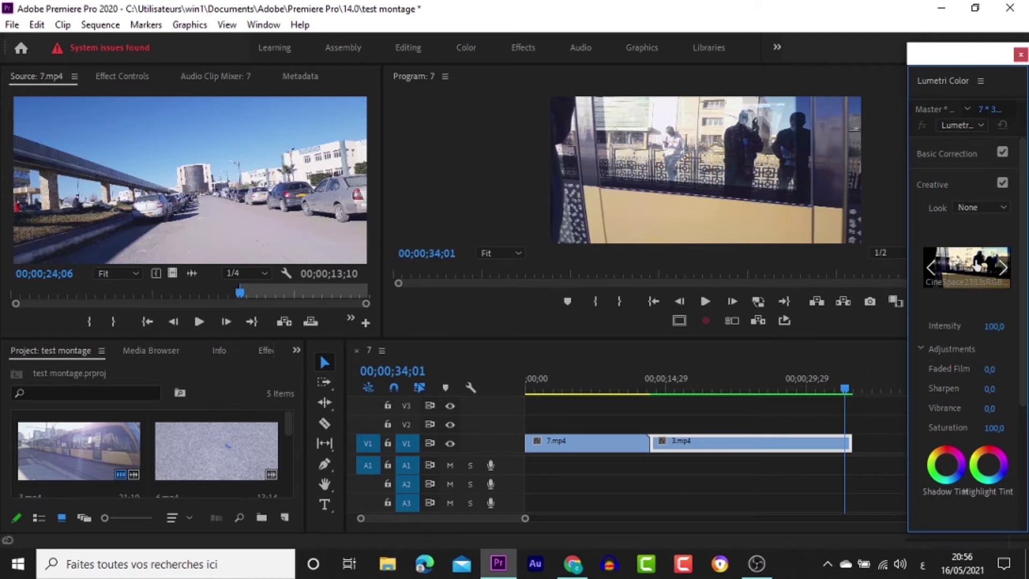
{"action": "left_click", "coordinate": [952, 268]}
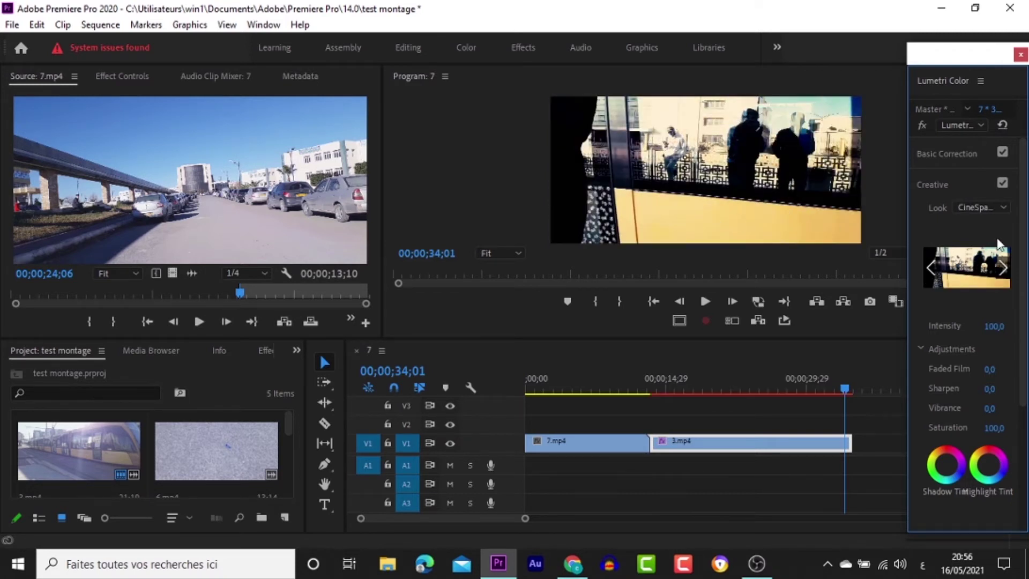
{"action": "left_click", "coordinate": [999, 275]}
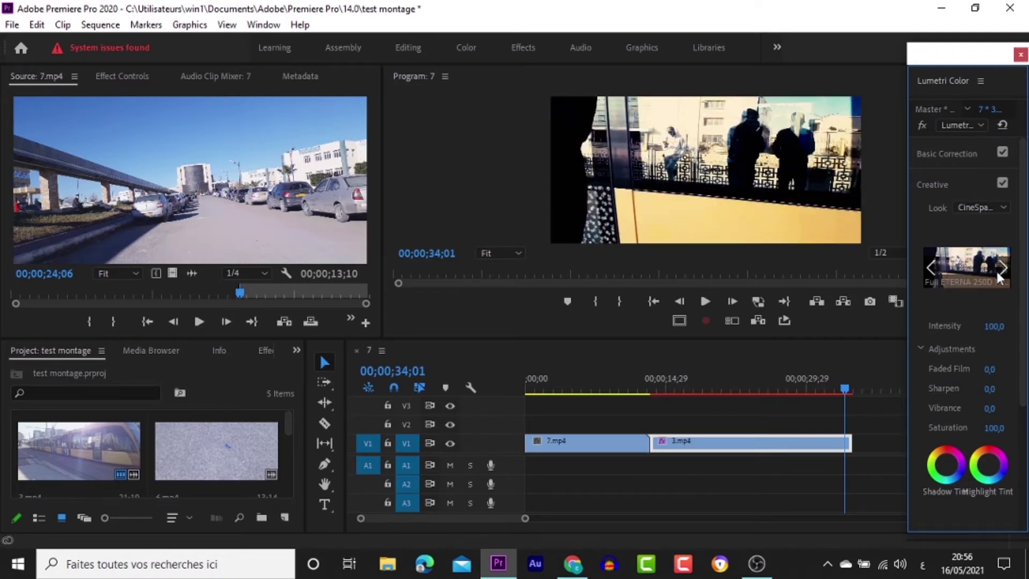
{"action": "left_click", "coordinate": [970, 277]}
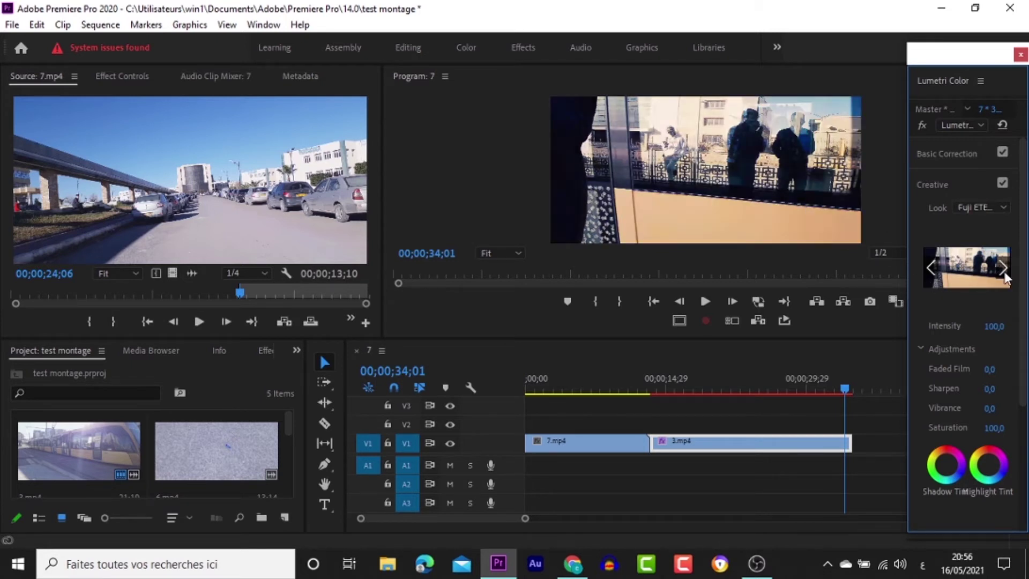
{"action": "left_click", "coordinate": [787, 185]}
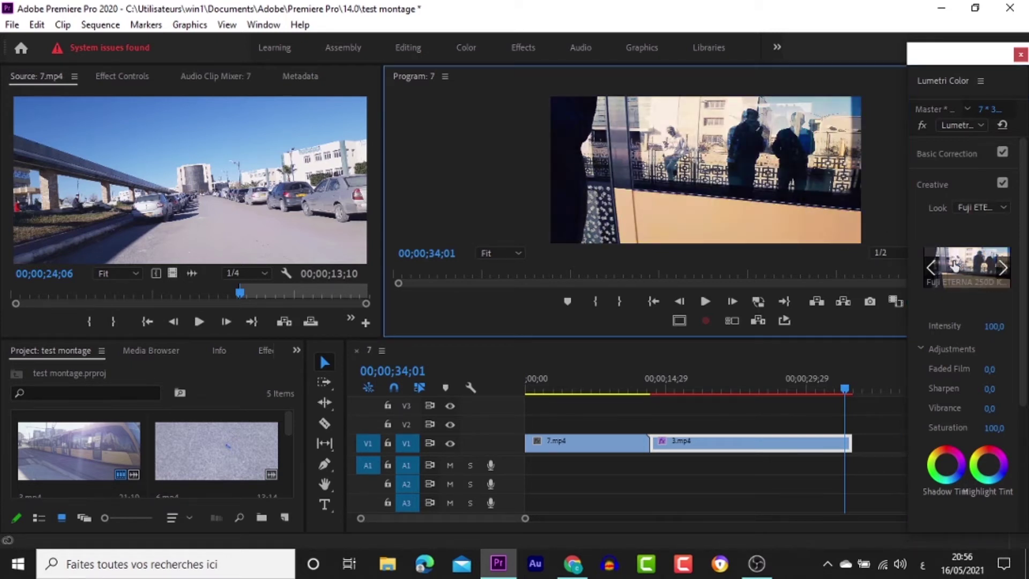
Browse further through the creative looks and apply a Monochrome look to the 3.mp4 clip
{"action": "left_click", "coordinate": [999, 266]}
{"action": "left_click", "coordinate": [1000, 267]}
{"action": "left_click", "coordinate": [1000, 268]}
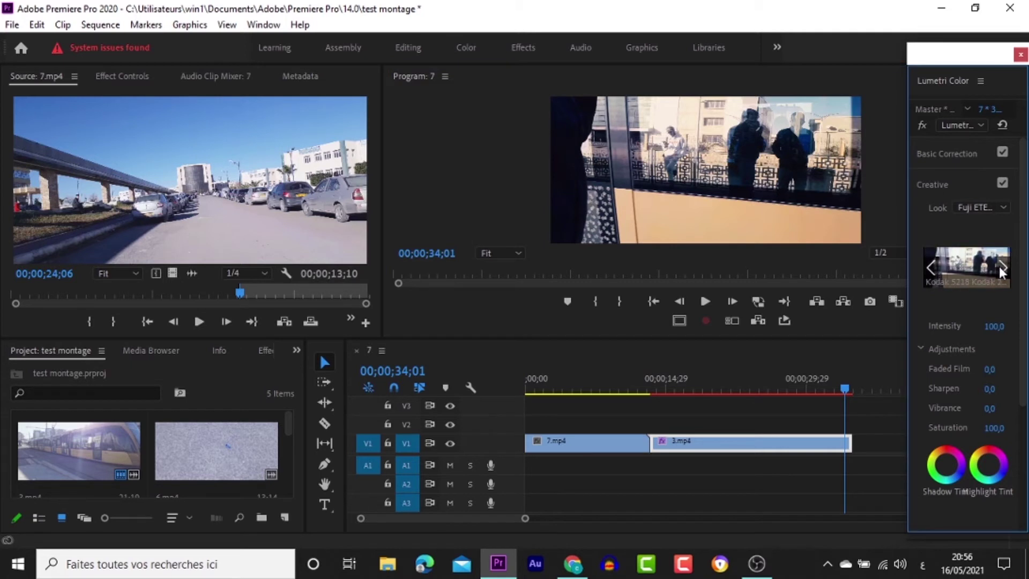
{"action": "left_click", "coordinate": [1000, 268]}
{"action": "left_click", "coordinate": [964, 266]}
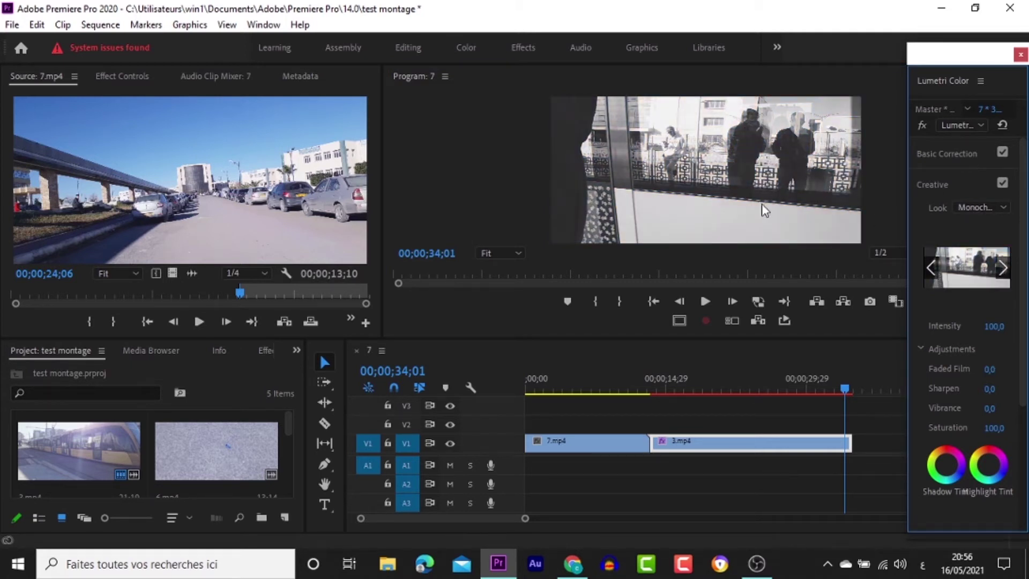
Select the 7.mp4 clip, place the playhead within it, and apply the CineSpace2383sRGB creative look
{"action": "left_click", "coordinate": [615, 442]}
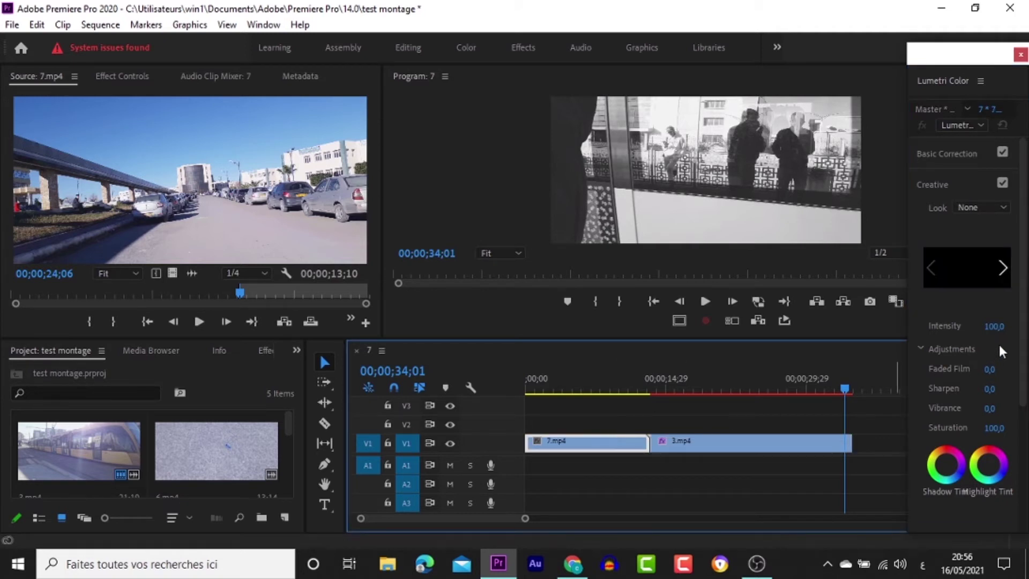
{"action": "left_click", "coordinate": [967, 274]}
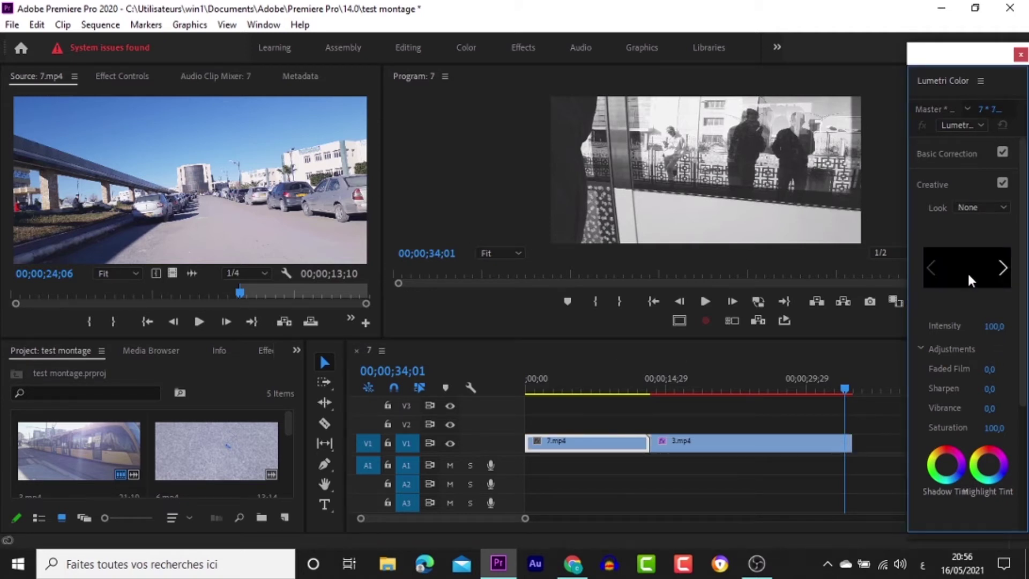
{"action": "left_click", "coordinate": [630, 390]}
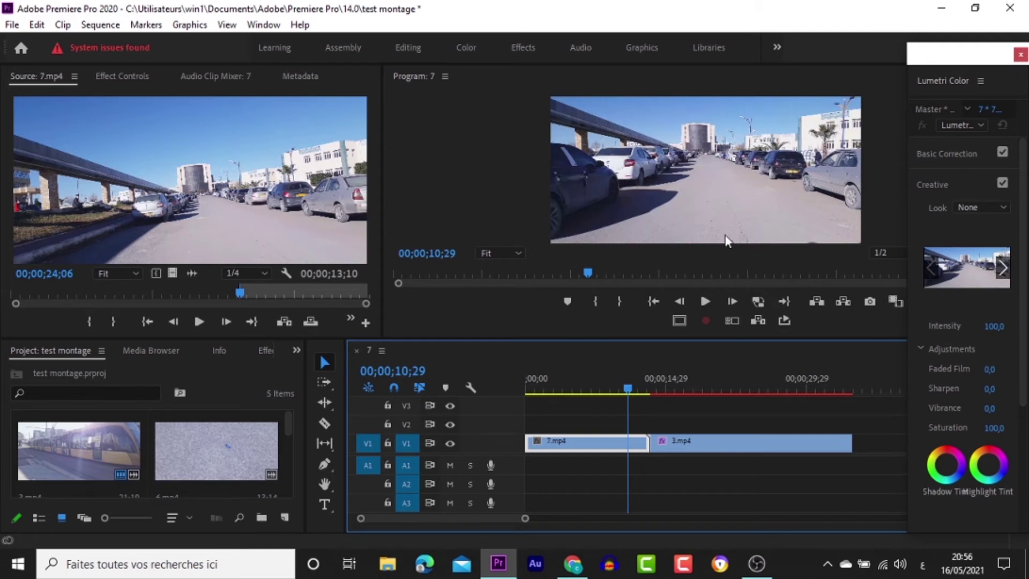
{"action": "left_click", "coordinate": [1003, 274]}
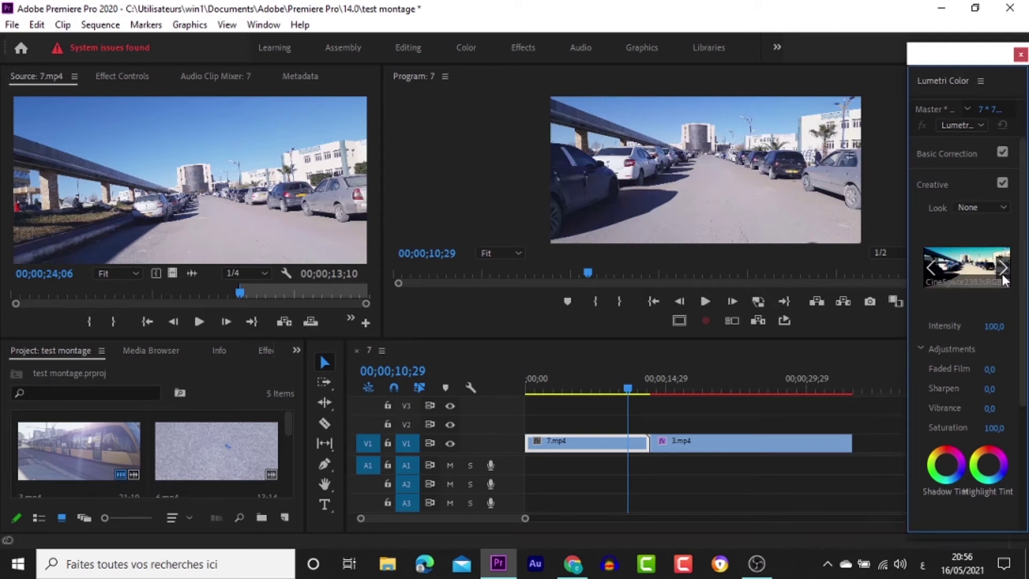
{"action": "left_click", "coordinate": [971, 269]}
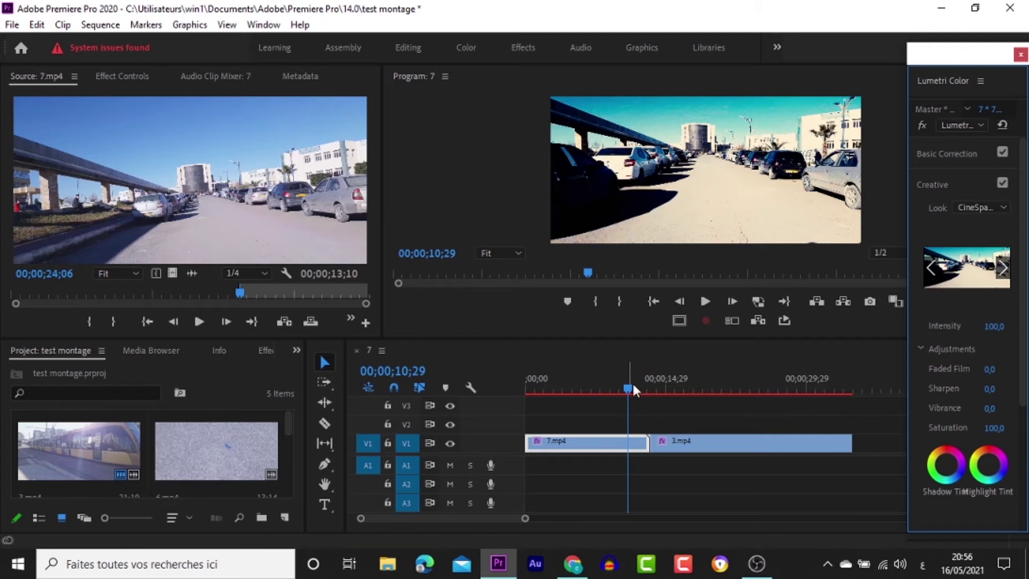
Play the sequence from its start to review the colour look on the 7.mp4 clip
{"action": "left_click_drag", "start_coordinate": [625, 388], "coordinate": [507, 389]}
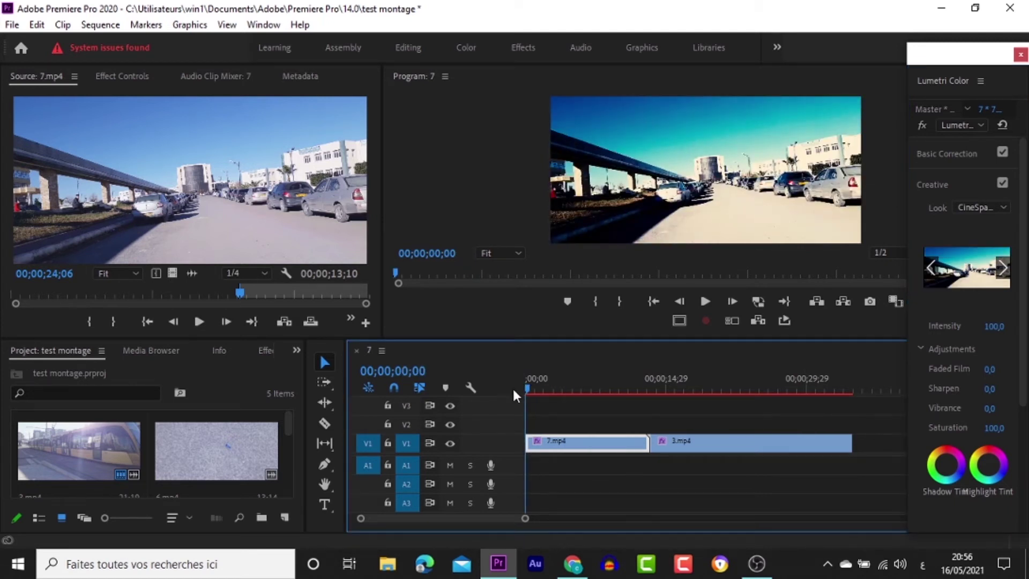
{"action": "key", "text": "space"}
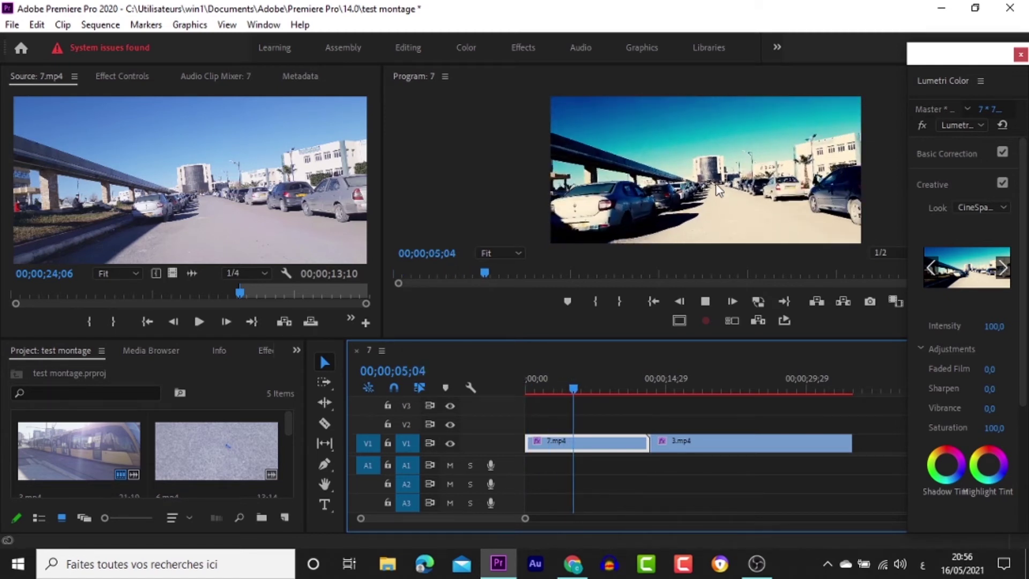
{"action": "key", "text": "space"}
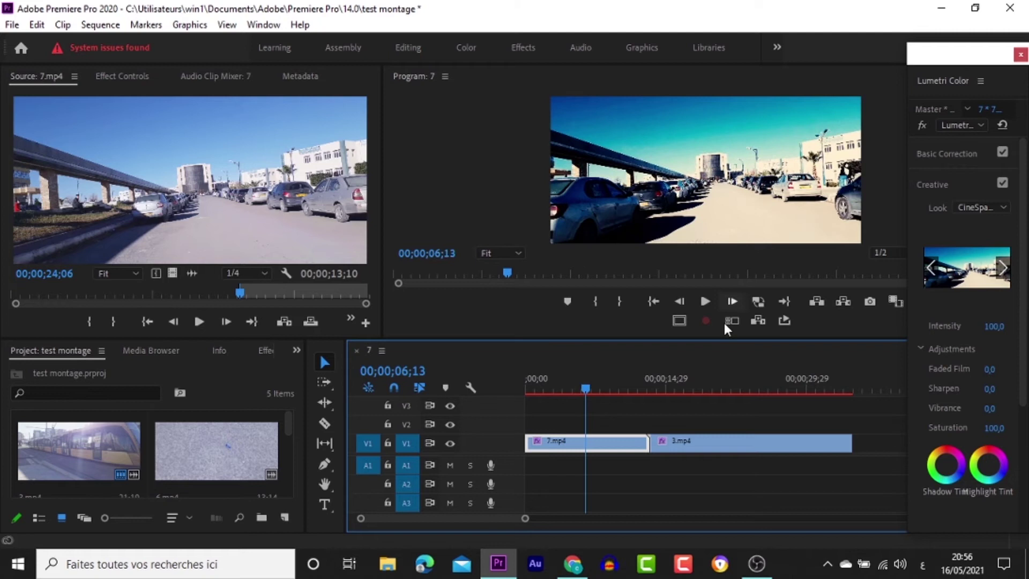
{"action": "left_click", "coordinate": [973, 275]}
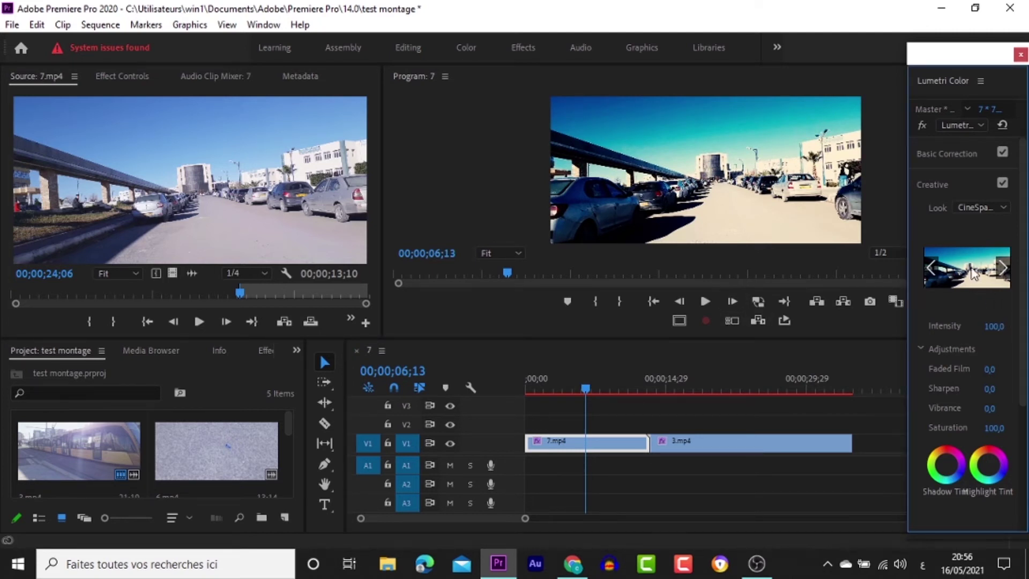
{"action": "left_click", "coordinate": [611, 446]}
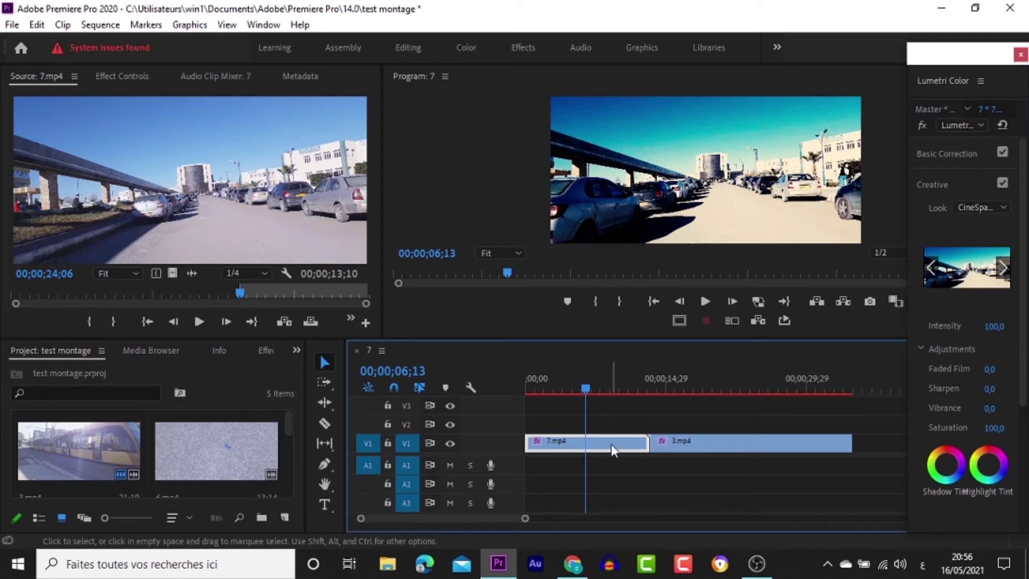
{"action": "left_click", "coordinate": [680, 213]}
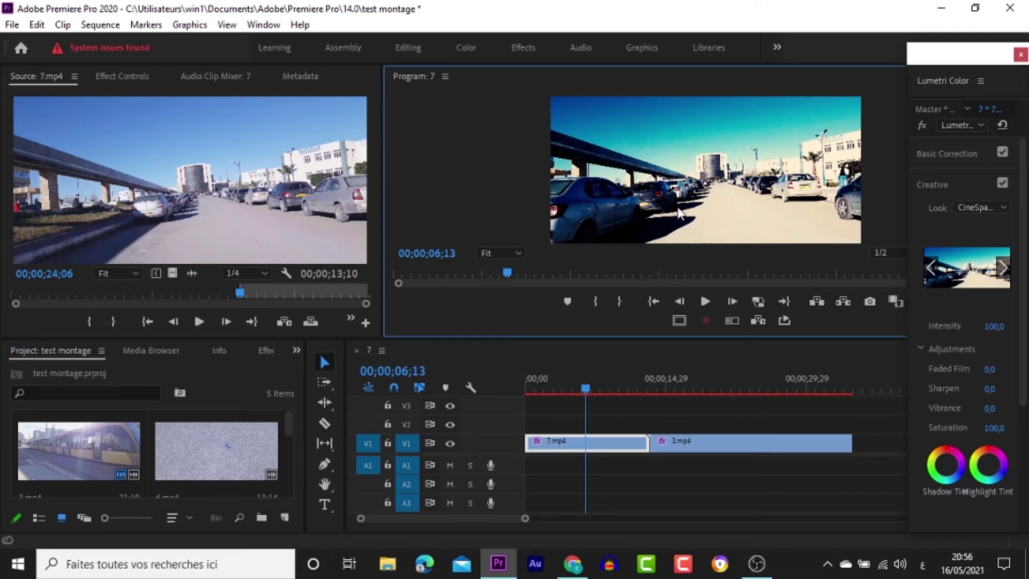
Play and scrub across the cut between 7.mp4 and 3.mp4 to compare the two colour looks
{"action": "left_click", "coordinate": [698, 446]}
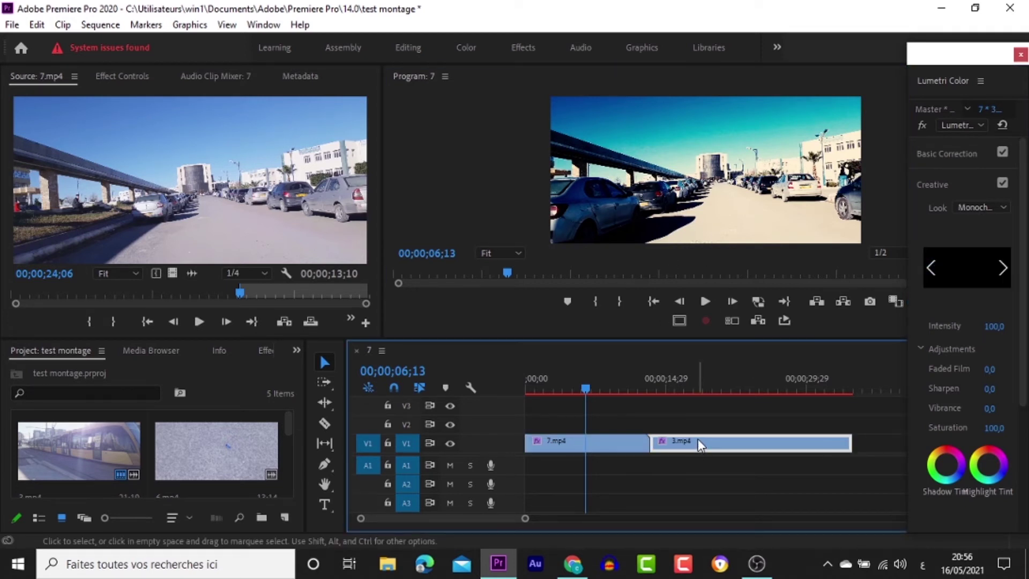
{"action": "left_click", "coordinate": [621, 390]}
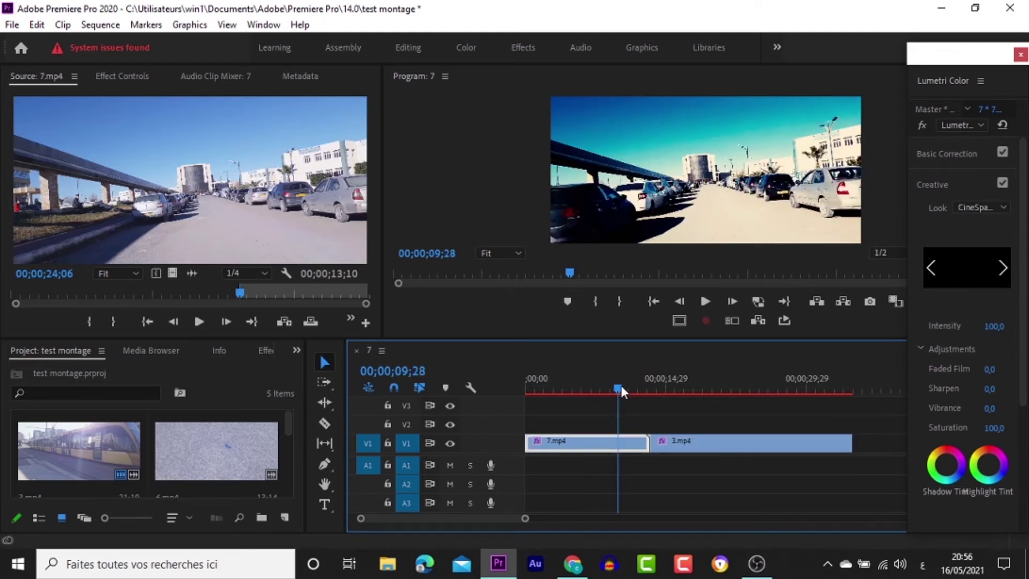
{"action": "key", "text": "space"}
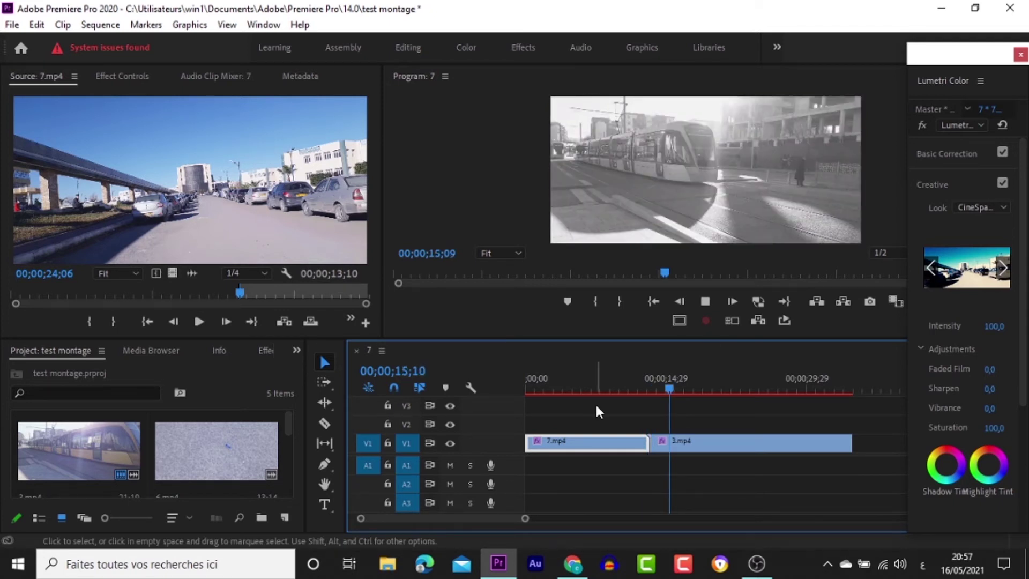
{"action": "left_click", "coordinate": [602, 381]}
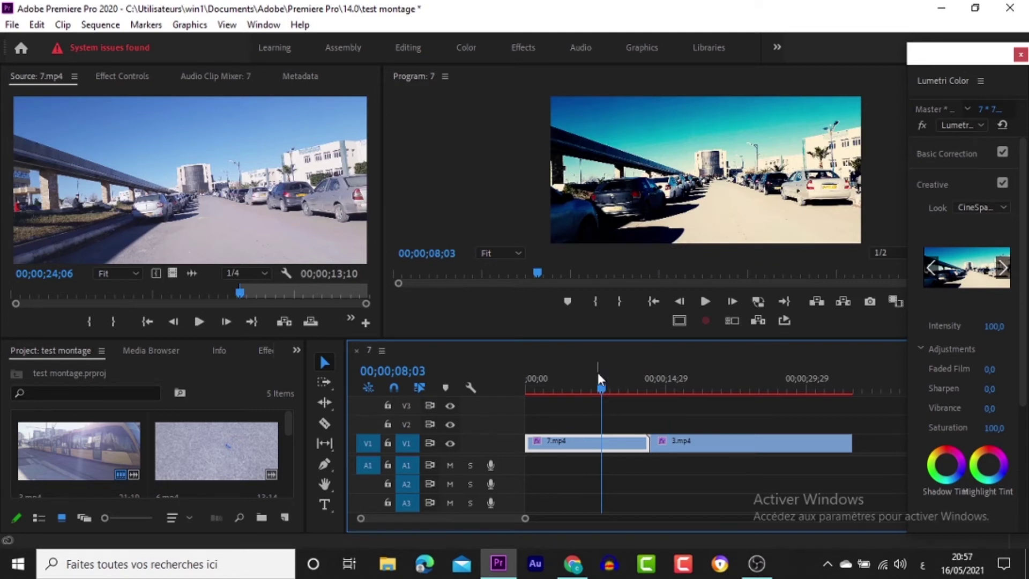
{"action": "left_click_drag", "start_coordinate": [598, 375], "coordinate": [666, 400]}
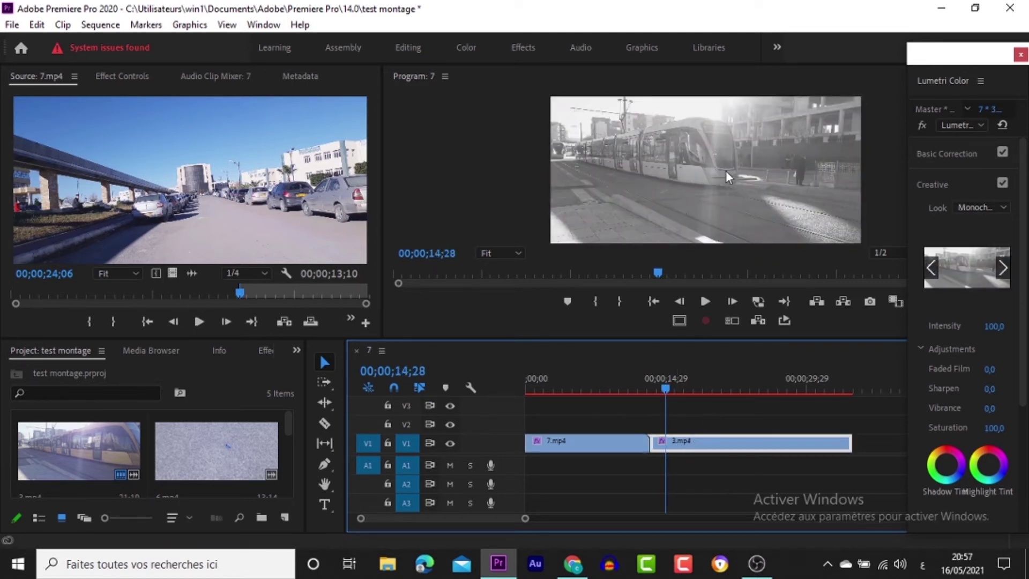
Move the playhead to 00;00;18;19 and apply the SL BIG creative look to the 3.mp4 clip
{"action": "left_click_drag", "start_coordinate": [668, 391], "coordinate": [701, 389]}
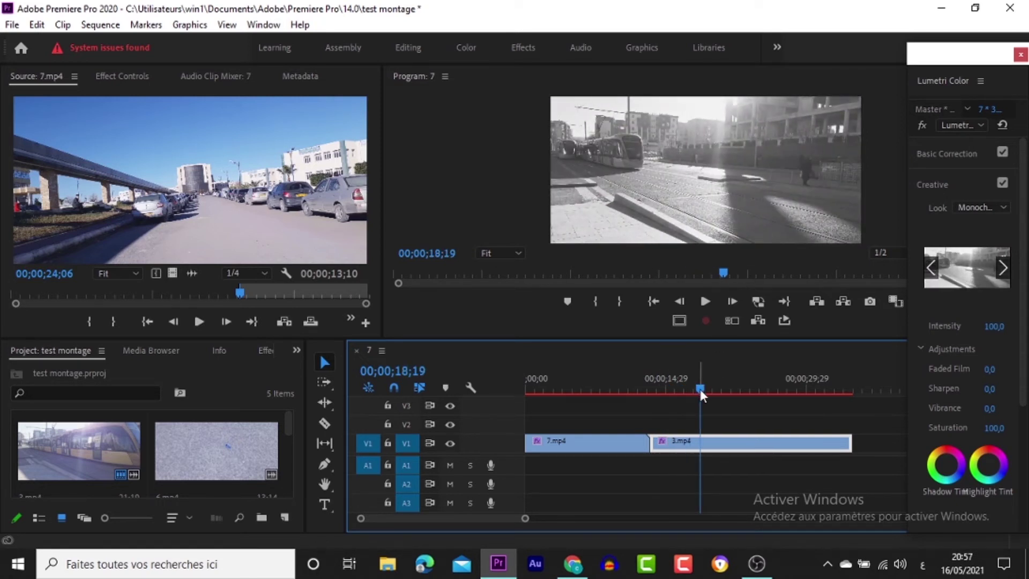
{"action": "left_click", "coordinate": [1005, 272]}
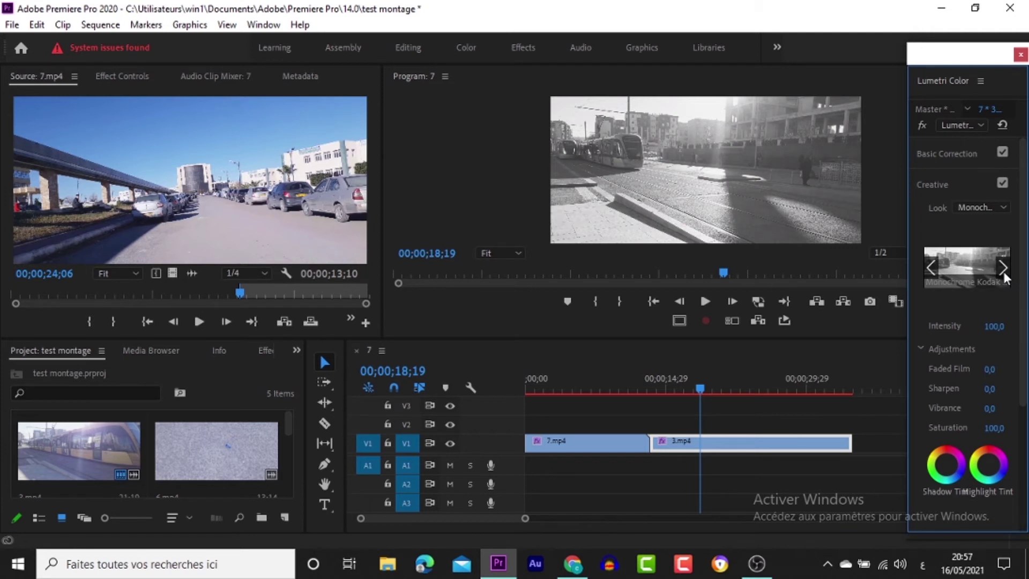
{"action": "left_click", "coordinate": [1004, 271]}
{"action": "left_click", "coordinate": [966, 260]}
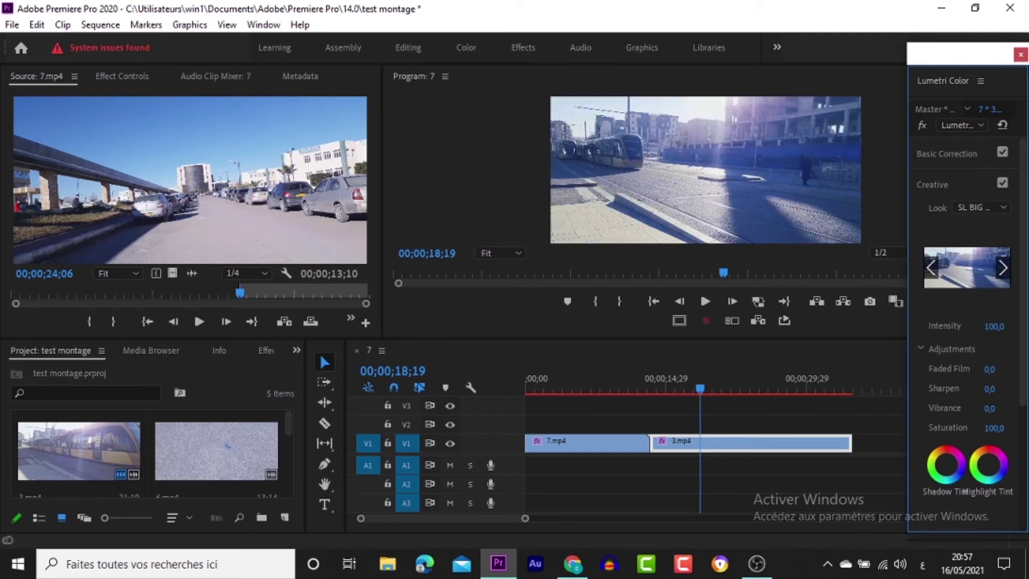
Close the Lumetri Color panel and show it again
{"action": "left_click", "coordinate": [1017, 55]}
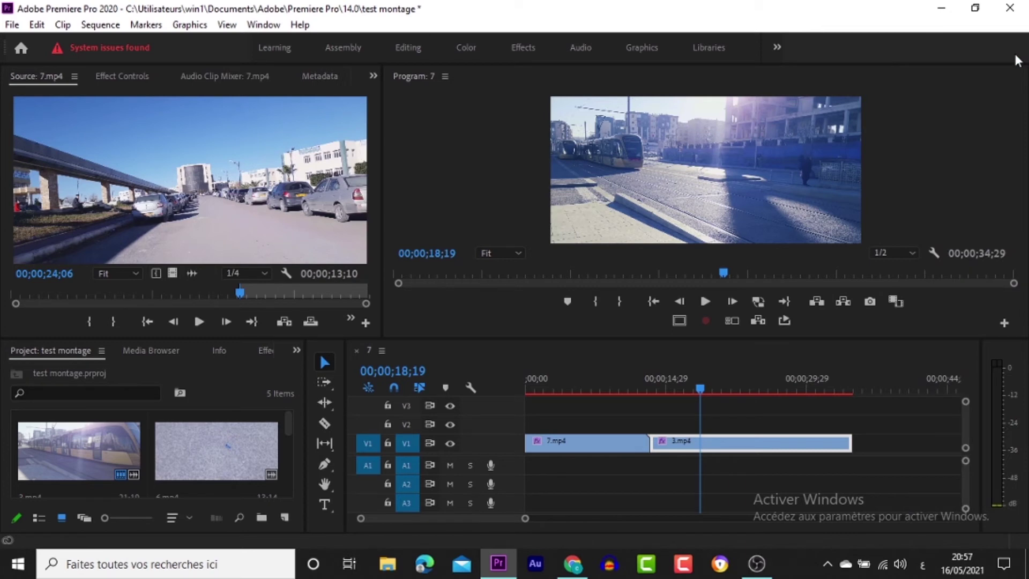
{"action": "left_click", "coordinate": [264, 25]}
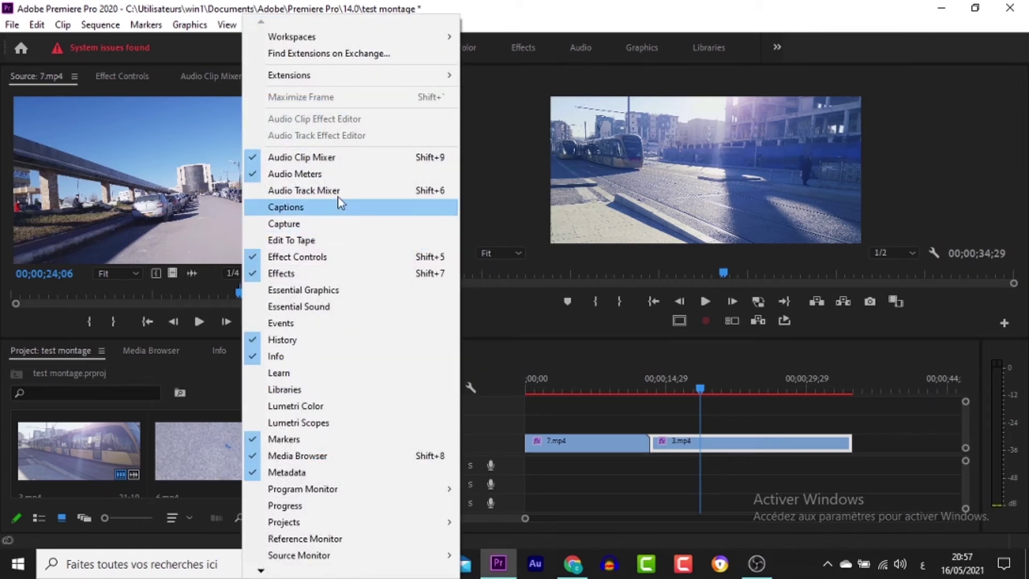
{"action": "left_click", "coordinate": [320, 408]}
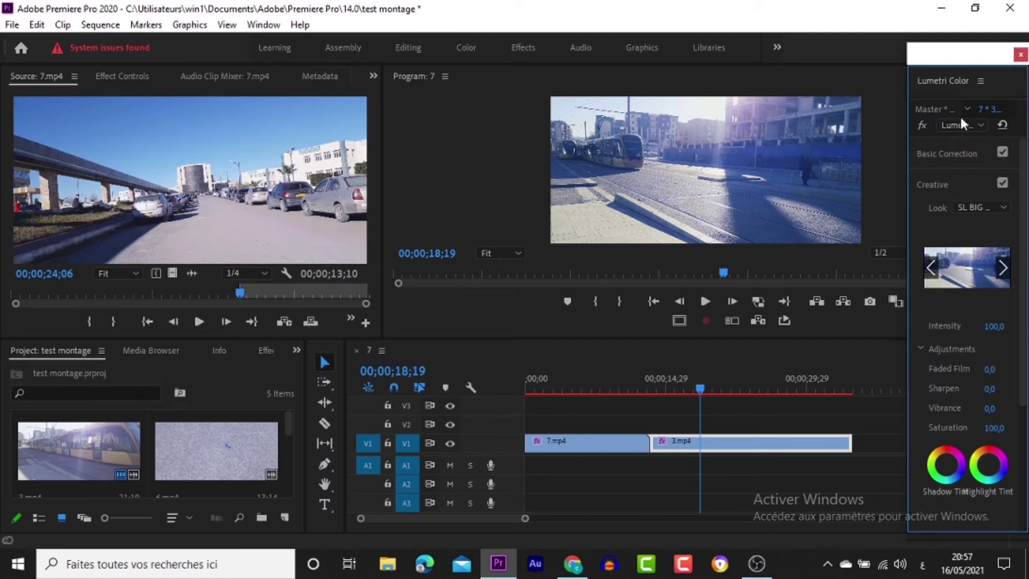
Switch the creative look on the 3.mp4 clip to SL BLEACH NDR and close the Lumetri Color panel
{"action": "left_click", "coordinate": [1005, 270]}
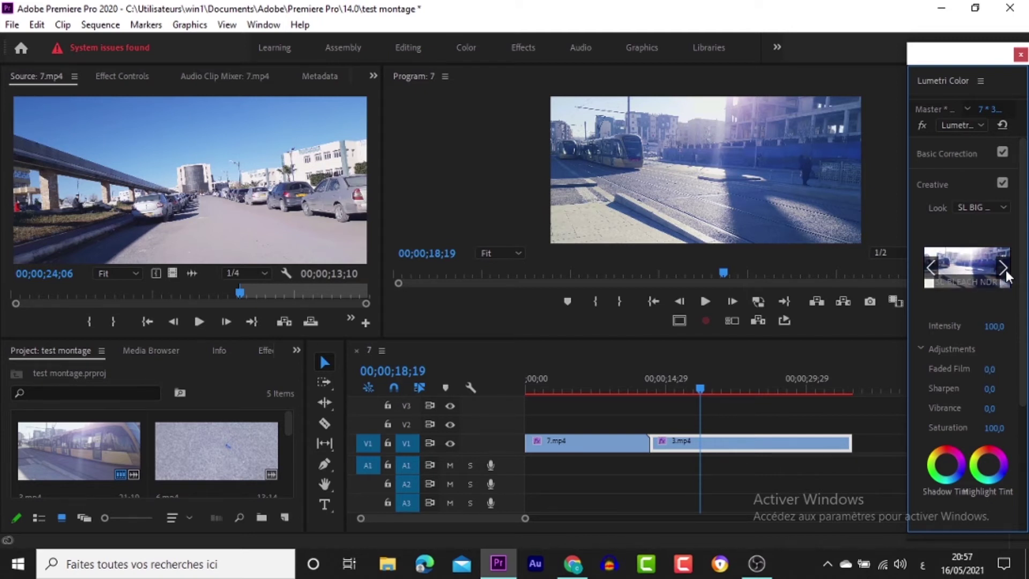
{"action": "left_click", "coordinate": [976, 270]}
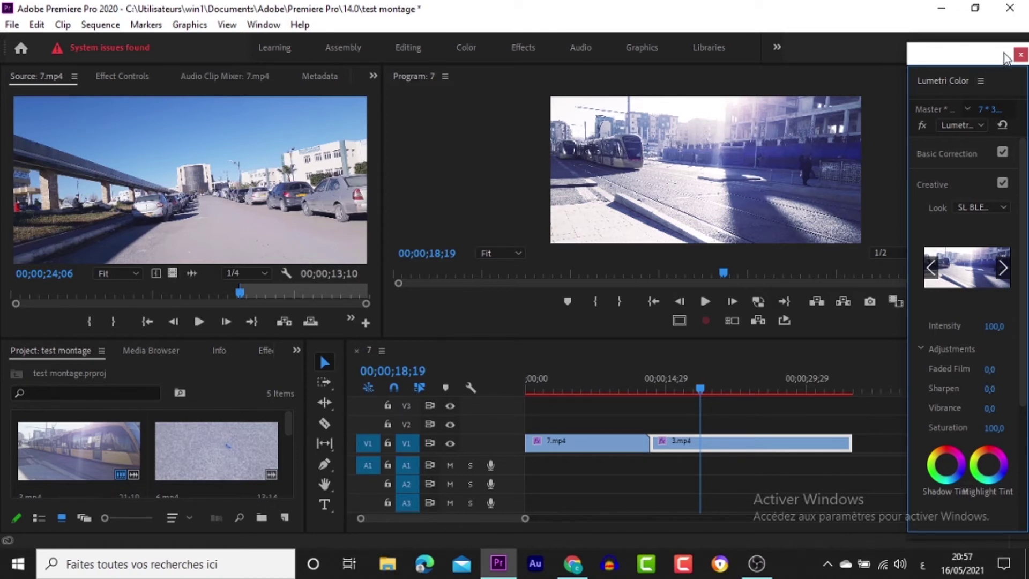
{"action": "left_click", "coordinate": [1020, 54]}
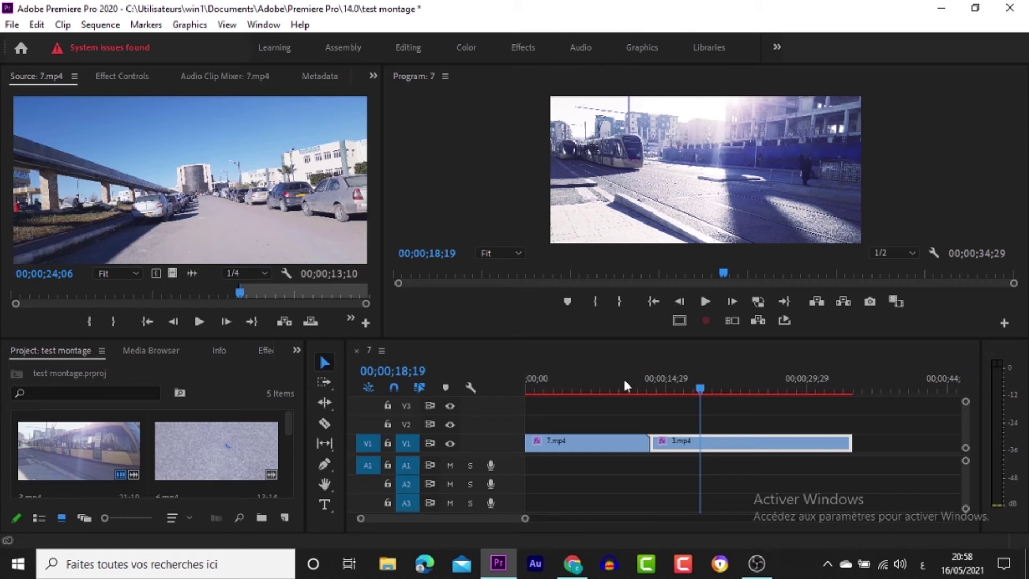
Add the Cube Spin 3D Motion transition at the cut between the 7.mp4 and 3.mp4 clips
{"action": "left_click", "coordinate": [267, 354]}
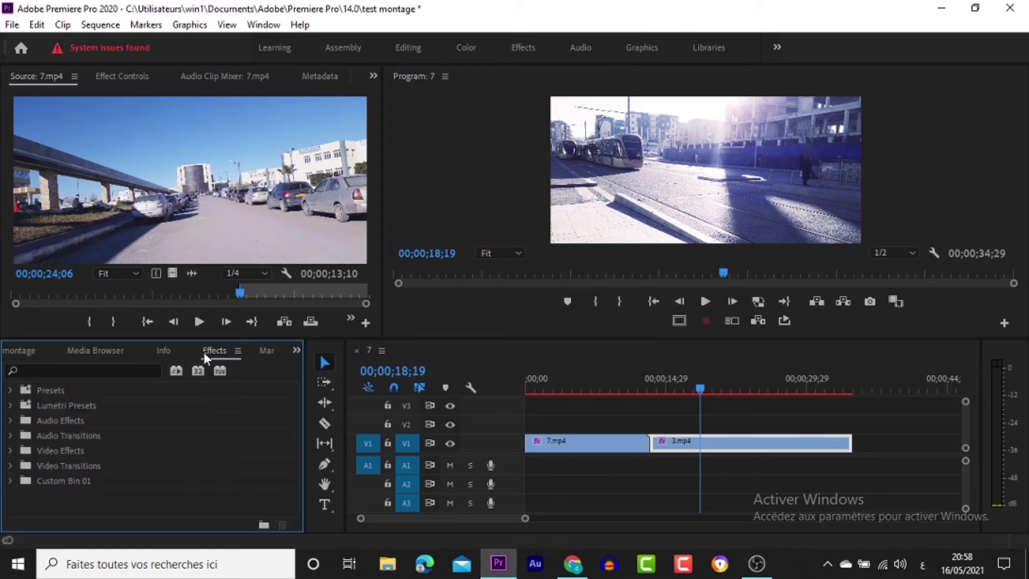
{"action": "left_click", "coordinate": [9, 465]}
{"action": "scroll", "coordinate": [66, 461], "scroll_direction": "down", "scroll_amount": 1}
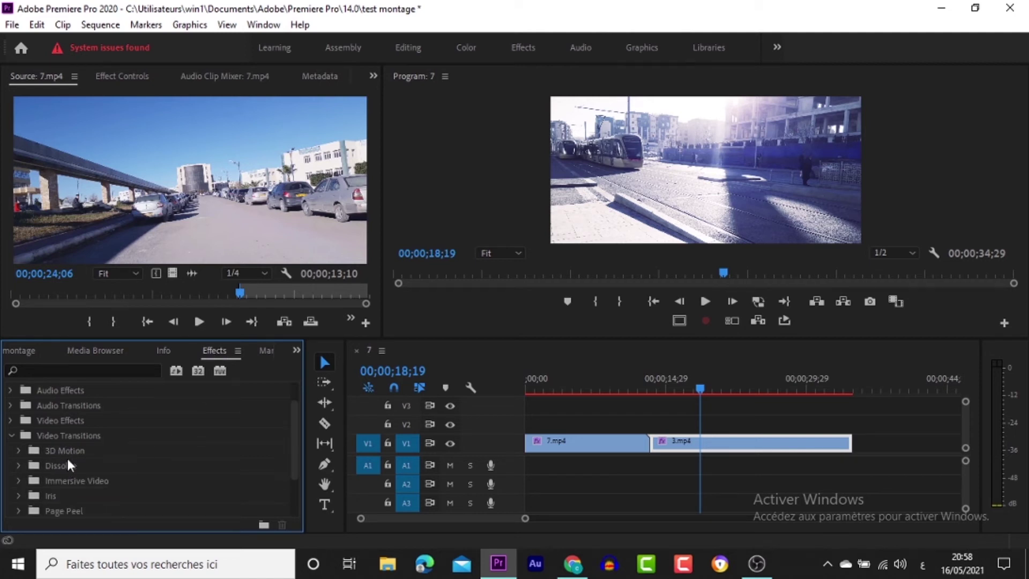
{"action": "scroll", "coordinate": [68, 464], "scroll_direction": "down", "scroll_amount": 1}
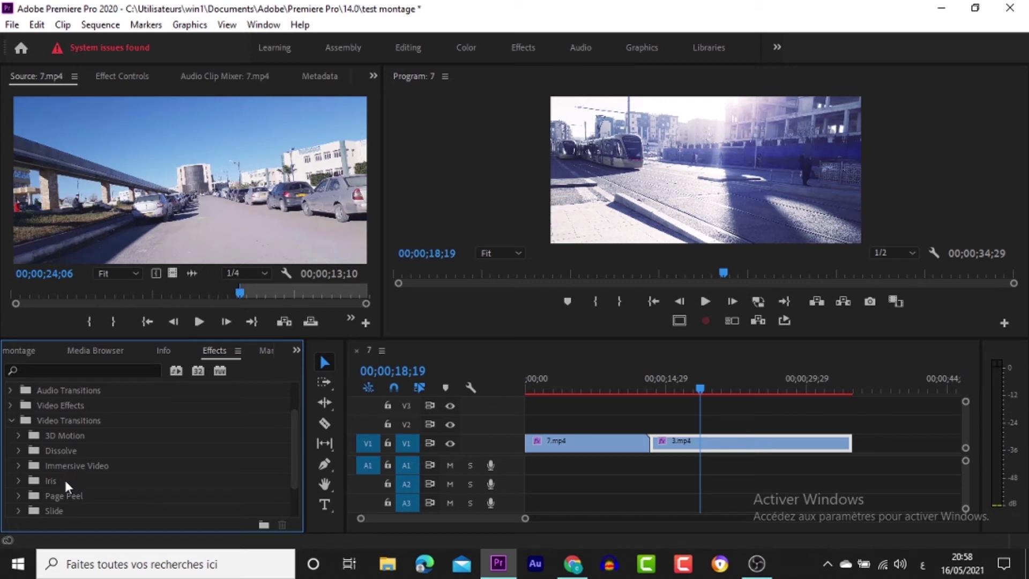
{"action": "left_click", "coordinate": [20, 433]}
{"action": "left_click_drag", "start_coordinate": [79, 451], "coordinate": [649, 444]}
Play the sequence twice across the cut between 7.mp4 and 3.mp4 to review the Cube Spin transition
{"action": "mouse_move", "coordinate": [638, 396]}
{"action": "left_mouse_down"}
{"action": "mouse_move", "coordinate": [663, 392]}
{"action": "mouse_move", "coordinate": [631, 393]}
{"action": "left_mouse_up"}
{"action": "key", "text": "space"}
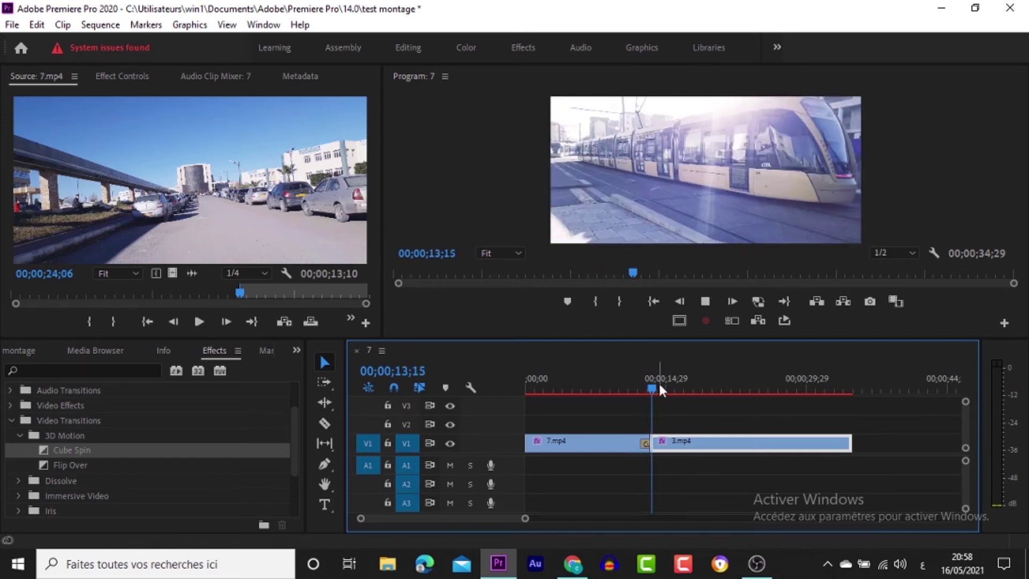
{"action": "left_click", "coordinate": [627, 393]}
{"action": "key", "text": "space"}
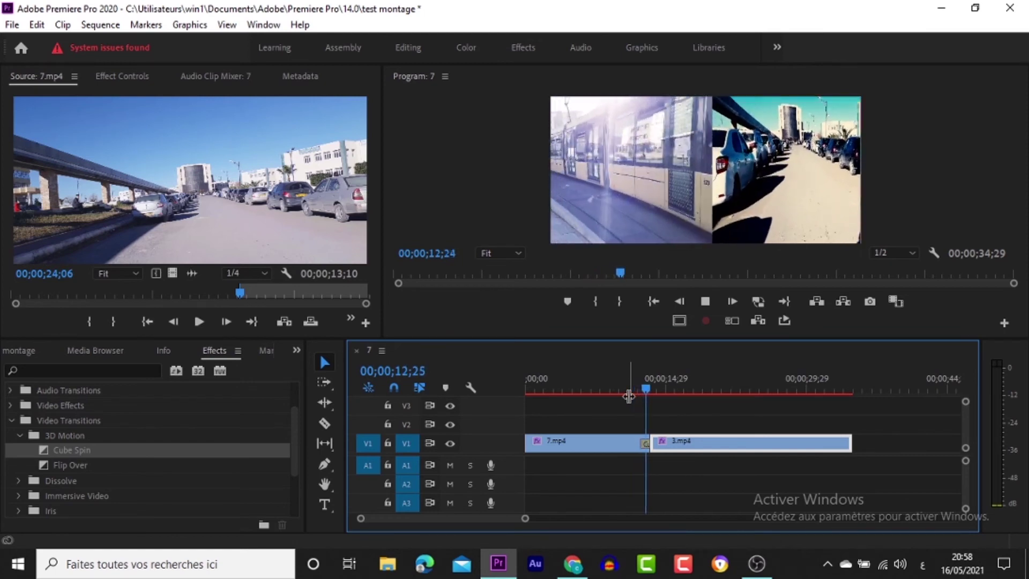
{"action": "key", "text": "space"}
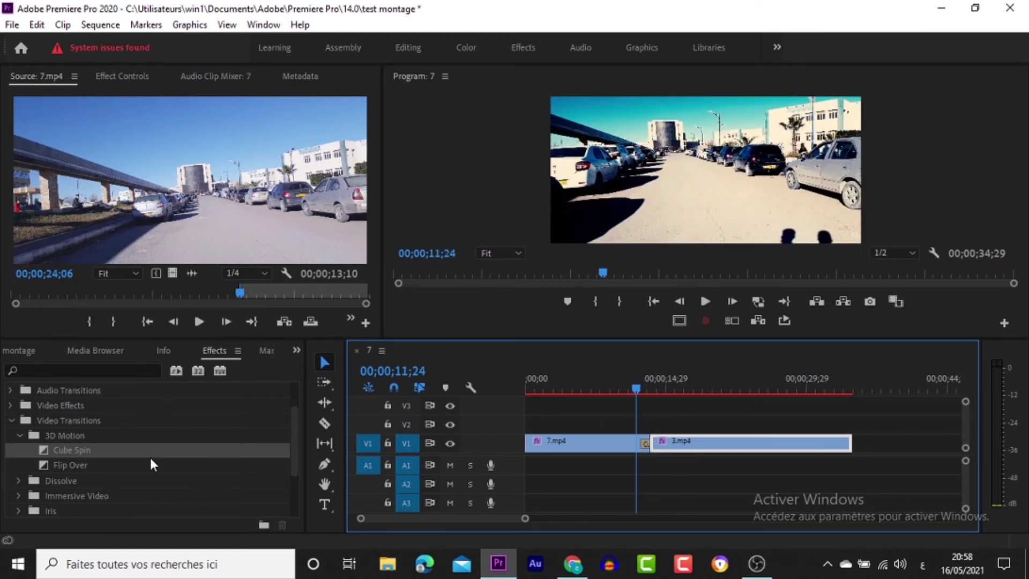
Replace the transition between 7.mp4 and 3.mp4 with Flip Over and play across the cut to preview it
{"action": "left_click_drag", "start_coordinate": [150, 458], "coordinate": [666, 448]}
{"action": "left_click_drag", "start_coordinate": [86, 465], "coordinate": [646, 445]}
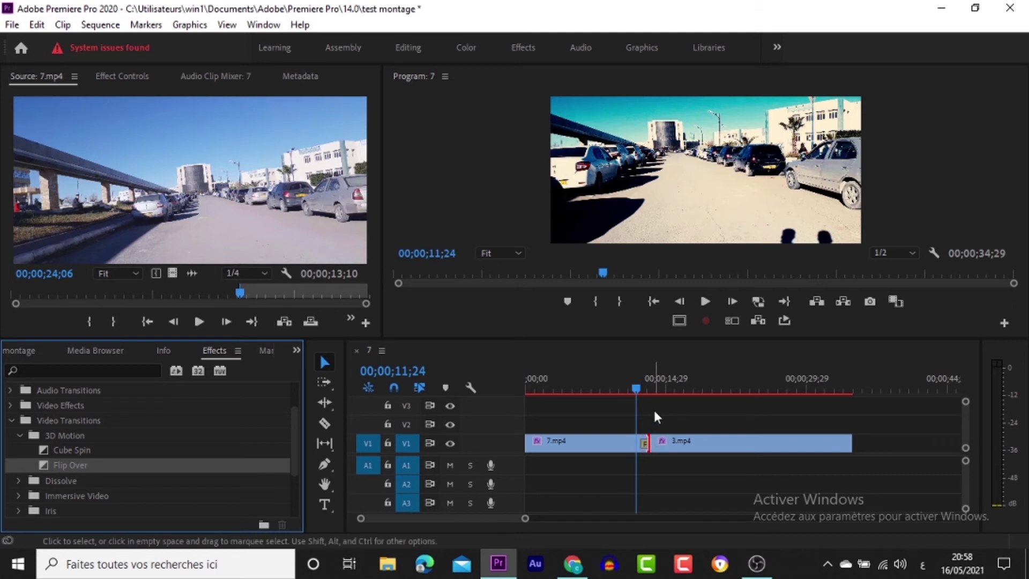
{"action": "left_click", "coordinate": [630, 386]}
{"action": "left_click", "coordinate": [622, 387]}
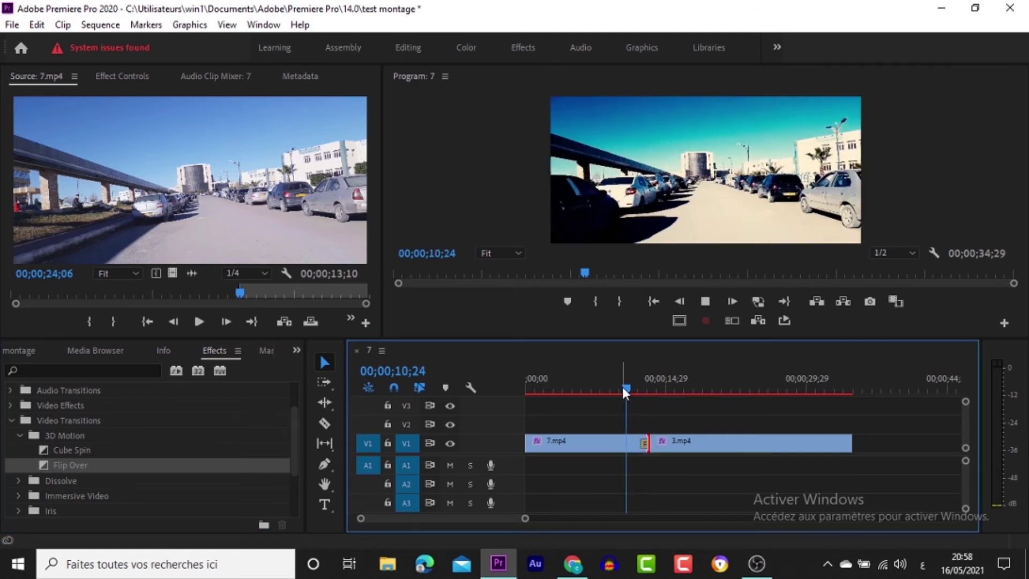
{"action": "key", "text": "space"}
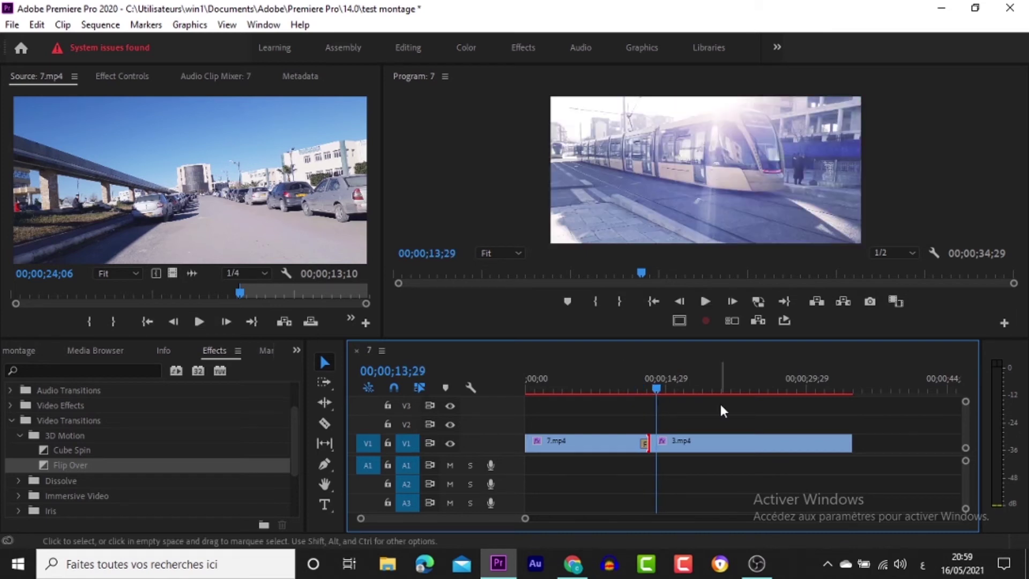
{"action": "key", "text": "space"}
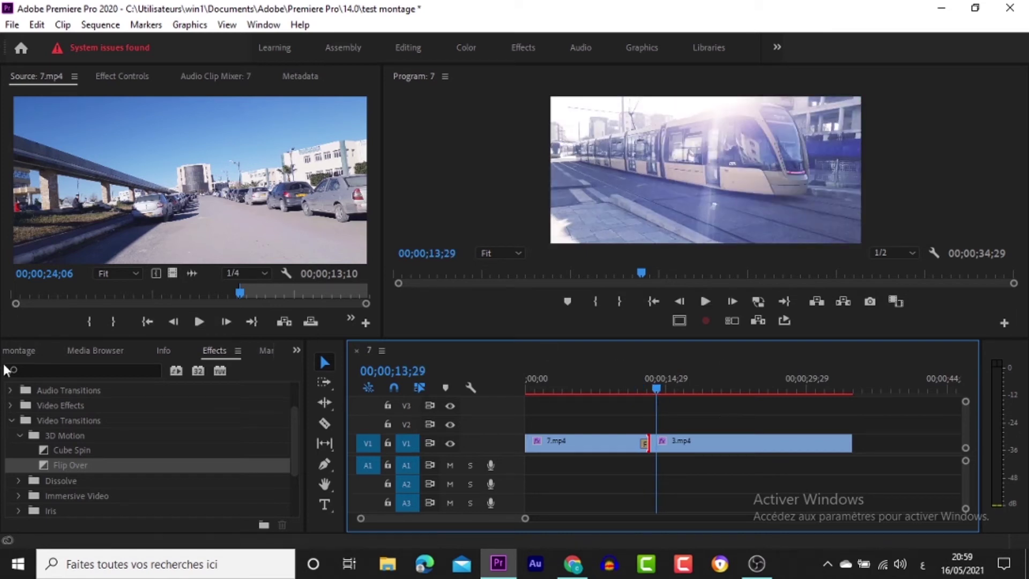
Replace the transition between 7.mp4 and 3.mp4 with Cross Dissolve and play across the cut to preview it
{"action": "scroll", "coordinate": [51, 465], "scroll_direction": "down", "scroll_amount": 1}
{"action": "scroll", "coordinate": [55, 458], "scroll_direction": "down", "scroll_amount": 1}
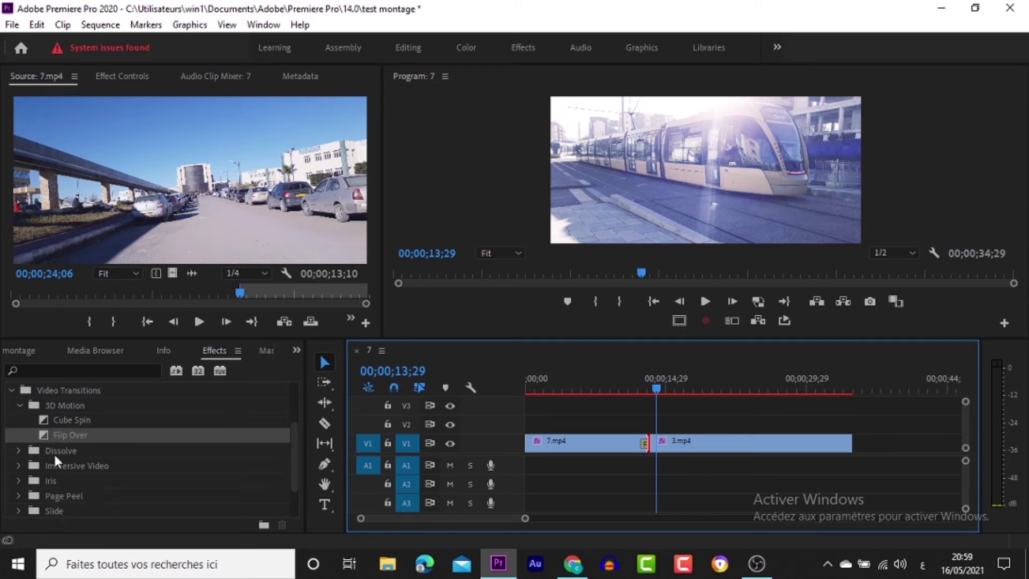
{"action": "left_click", "coordinate": [19, 451]}
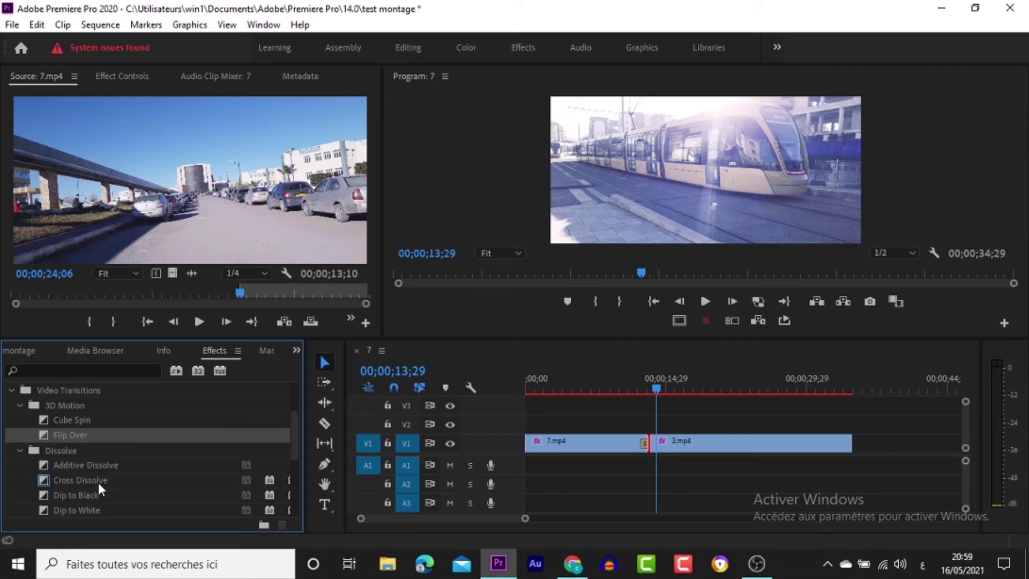
{"action": "left_click_drag", "start_coordinate": [98, 477], "coordinate": [655, 452]}
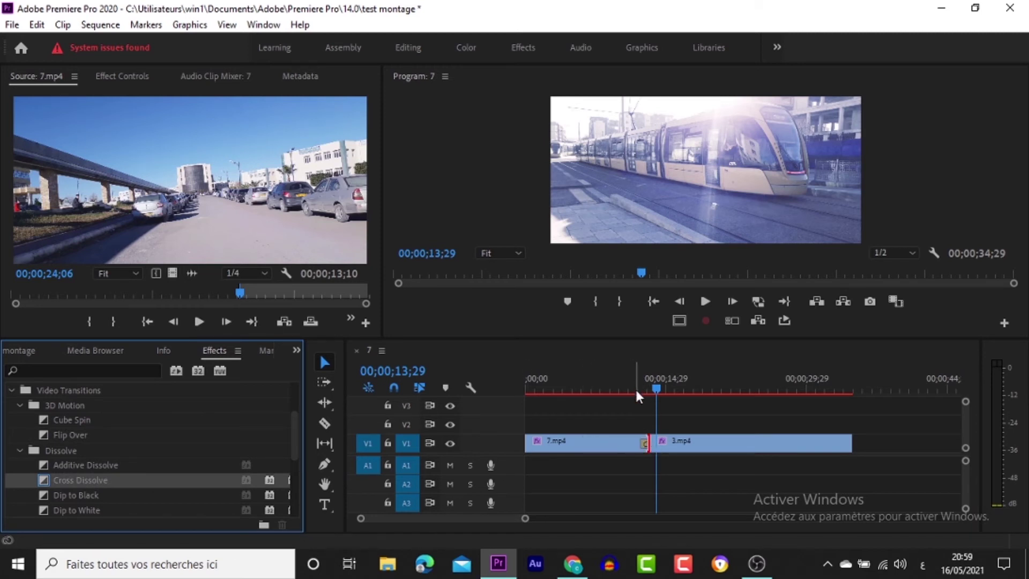
{"action": "left_click", "coordinate": [635, 387]}
{"action": "key", "text": "space"}
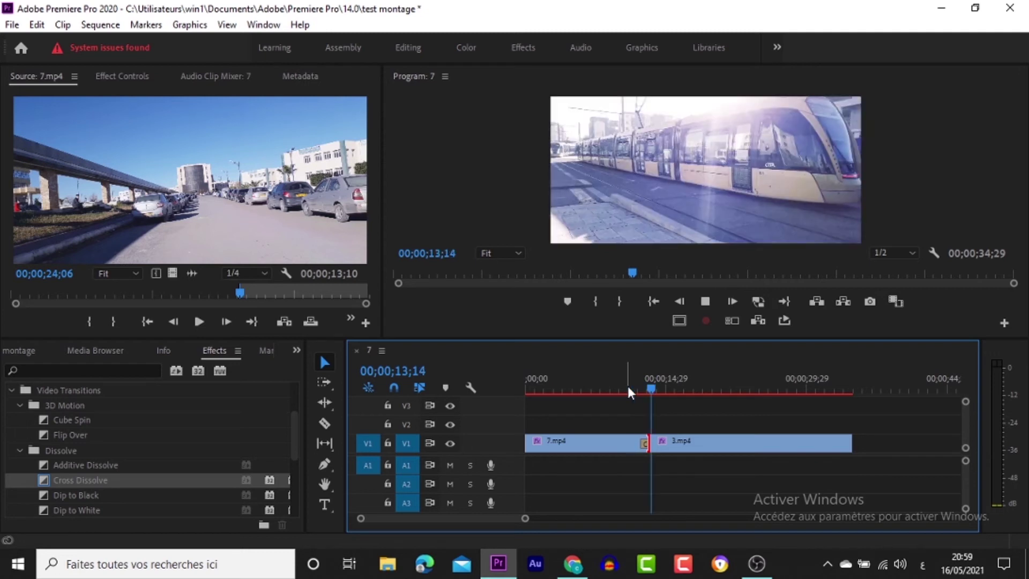
{"action": "key", "text": "space"}
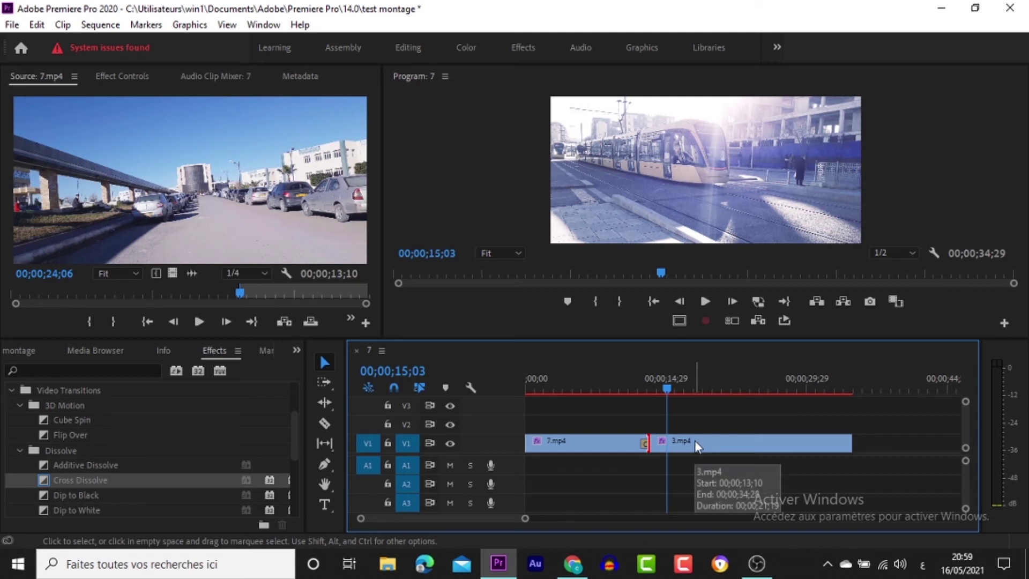
Replace the transition between 7.mp4 and 3.mp4 with Dip to White and play across the cut to preview it
{"action": "scroll", "coordinate": [87, 426], "scroll_direction": "down", "scroll_amount": 2}
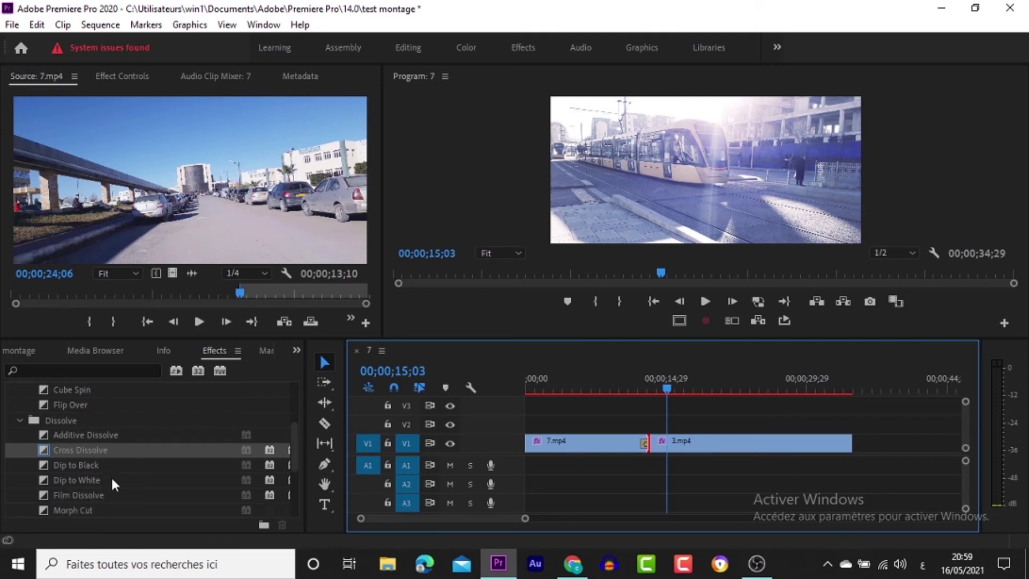
{"action": "left_click_drag", "start_coordinate": [112, 481], "coordinate": [650, 440]}
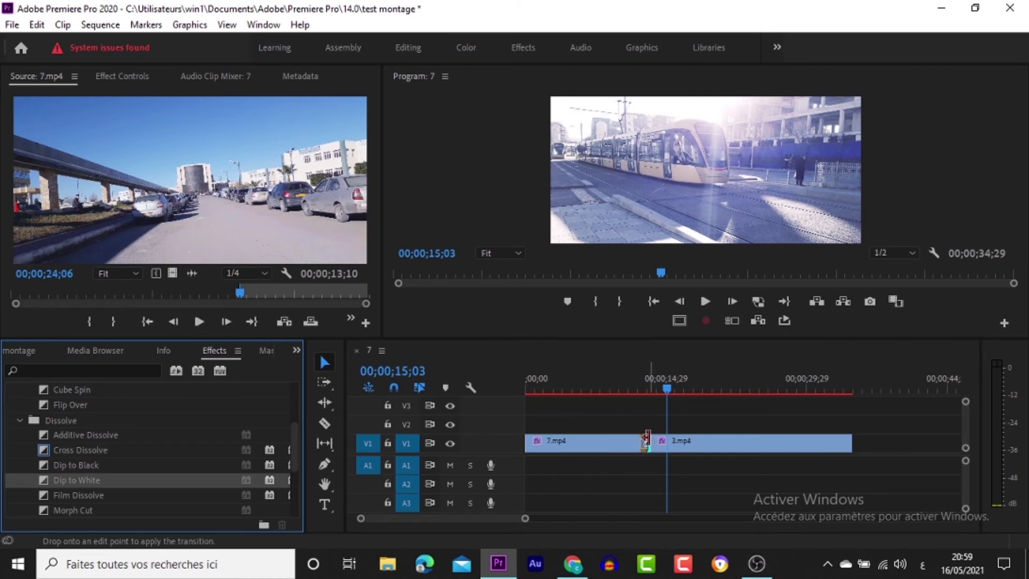
{"action": "left_click", "coordinate": [645, 397]}
{"action": "left_click", "coordinate": [629, 383]}
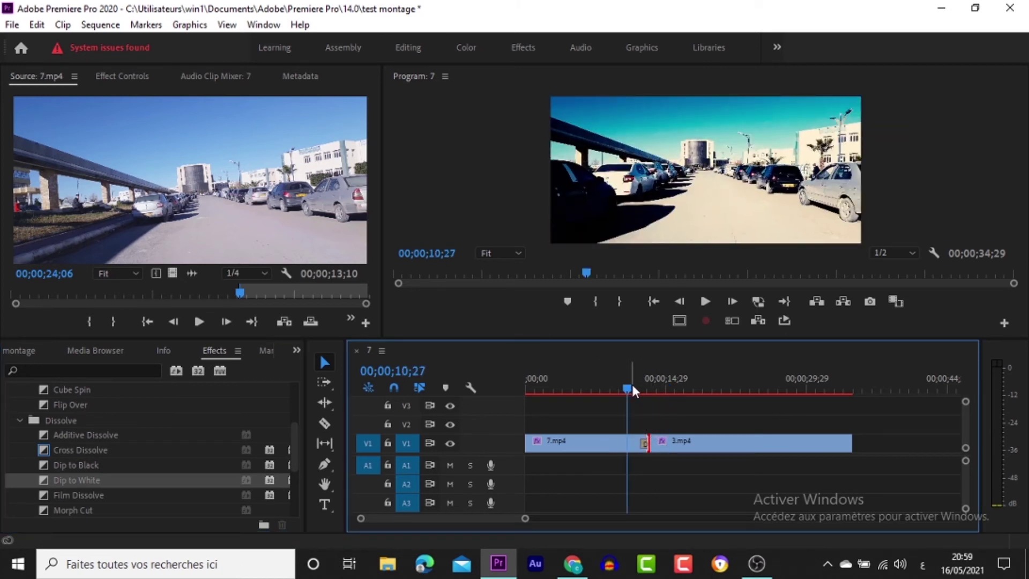
{"action": "key", "text": "space"}
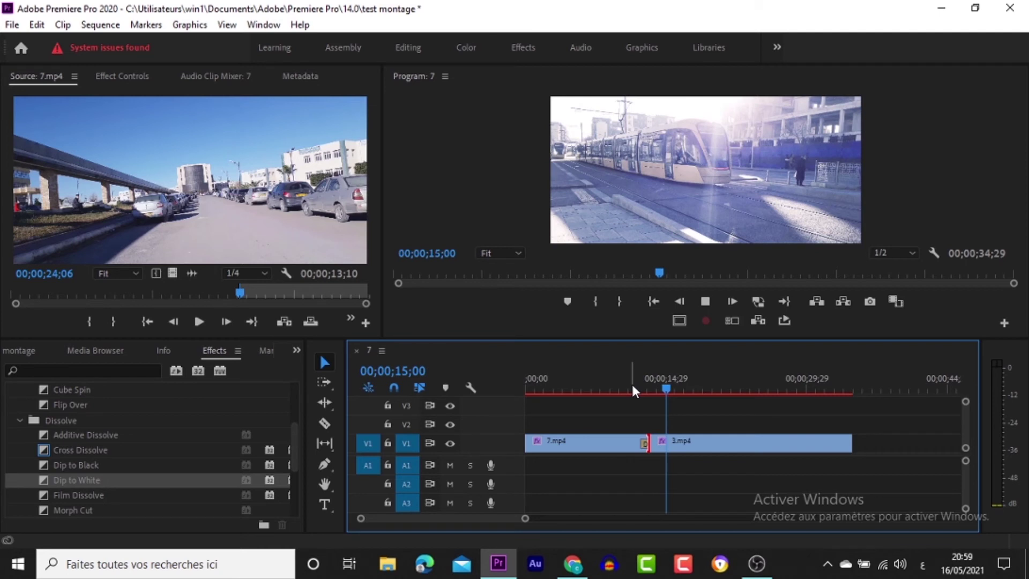
{"action": "left_click", "coordinate": [630, 388]}
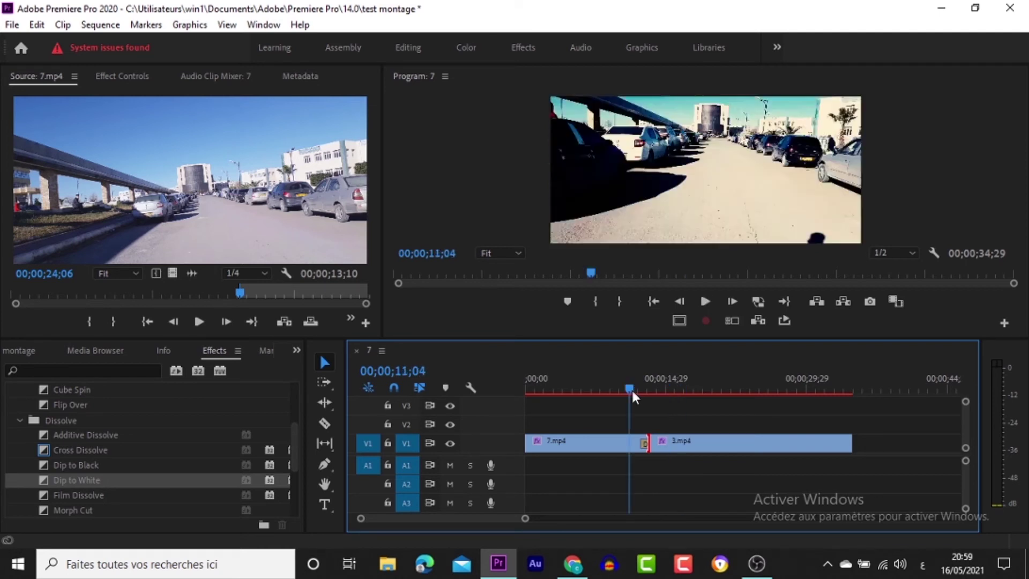
Fit all three clips in the timeline view and scrub the playhead to 00;00;23;21 in the first 3.mp4 clip
{"action": "left_click", "coordinate": [675, 445]}
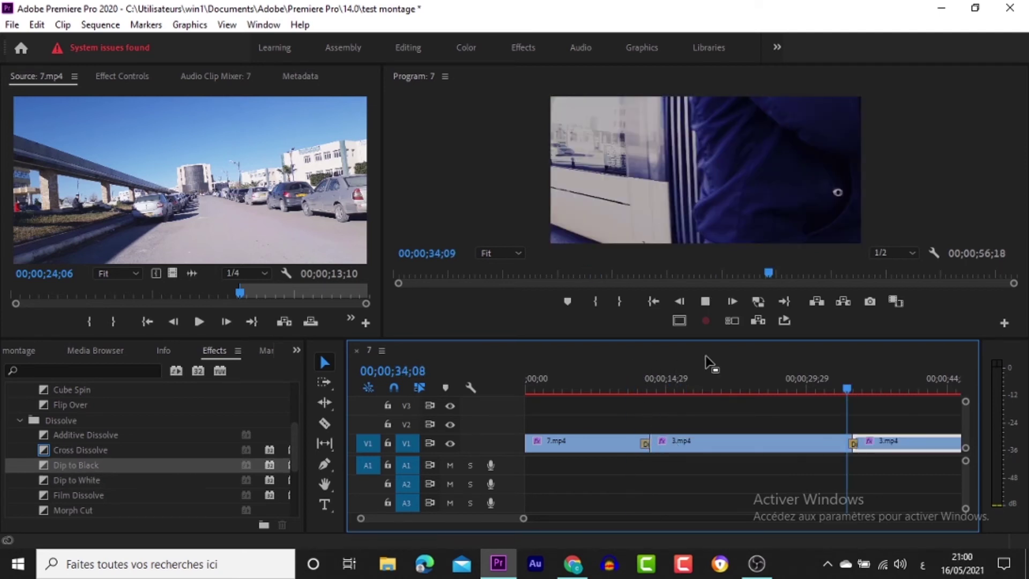
{"action": "left_click", "coordinate": [684, 389]}
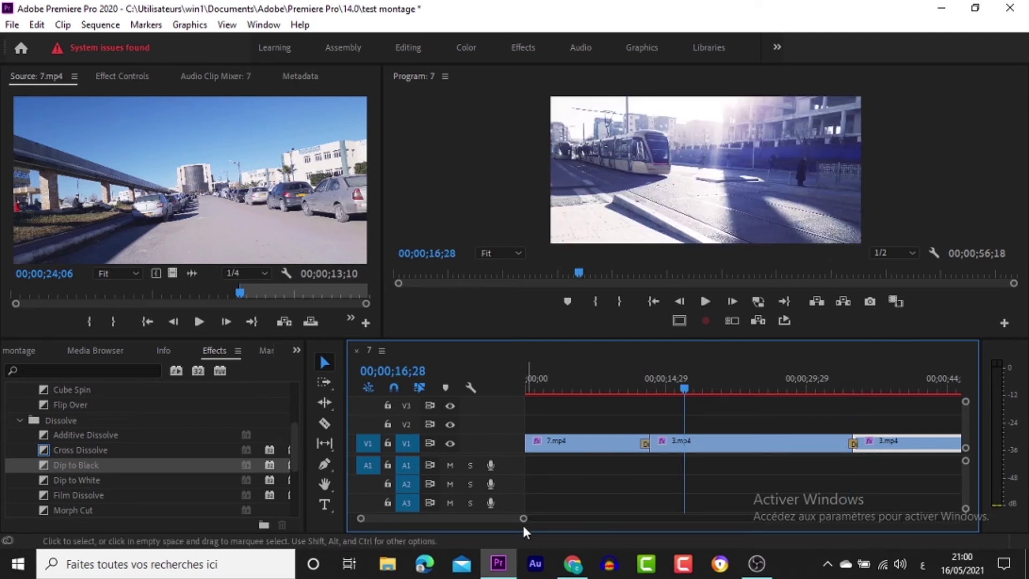
{"action": "left_click_drag", "start_coordinate": [522, 520], "coordinate": [600, 518]}
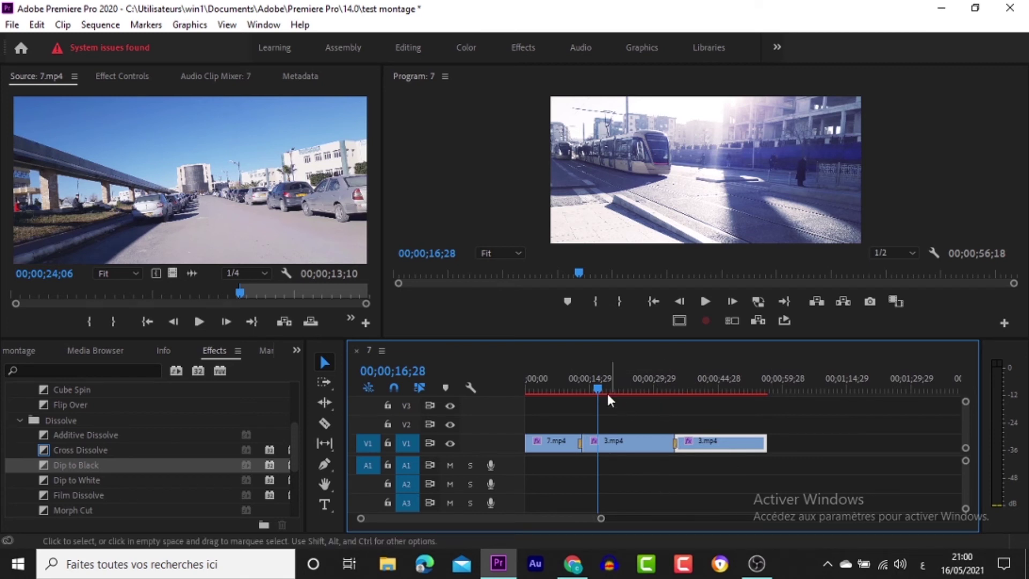
{"action": "left_click_drag", "start_coordinate": [607, 393], "coordinate": [627, 455]}
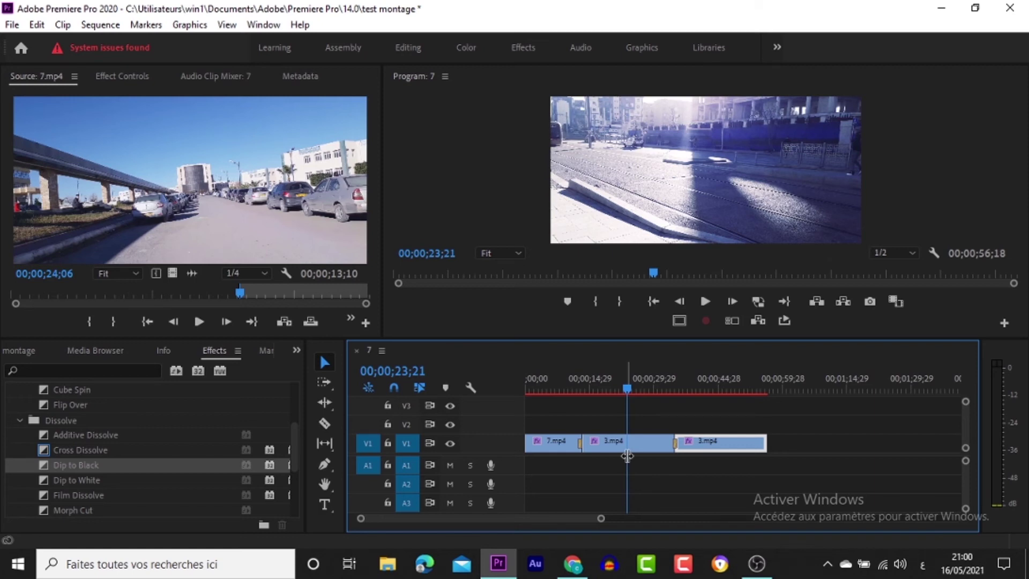
Open the media export settings for the sequence and choose the YouTube 1080p Full HD preset
{"action": "left_click", "coordinate": [5, 27]}
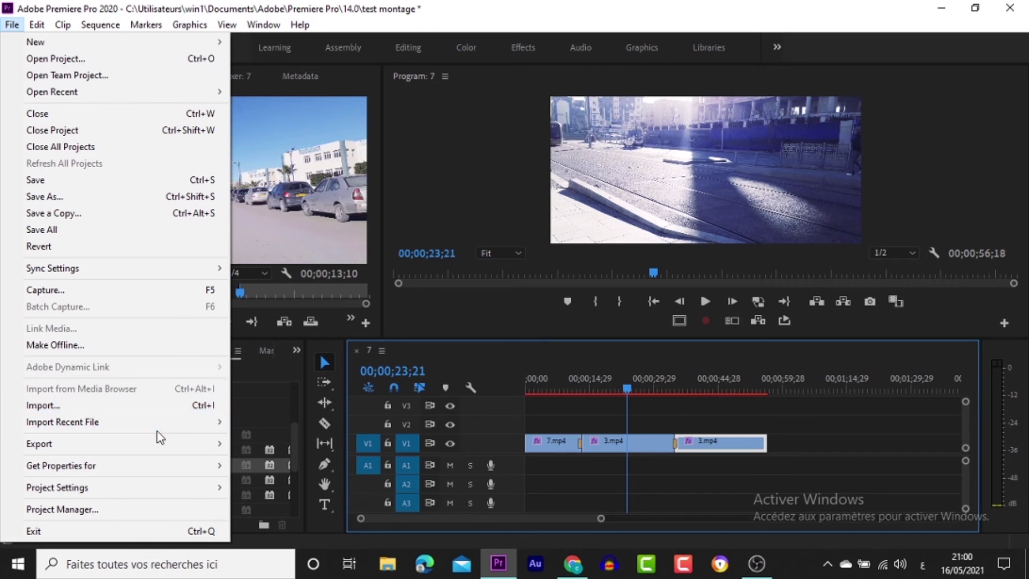
{"action": "mouse_move", "coordinate": [159, 449]}
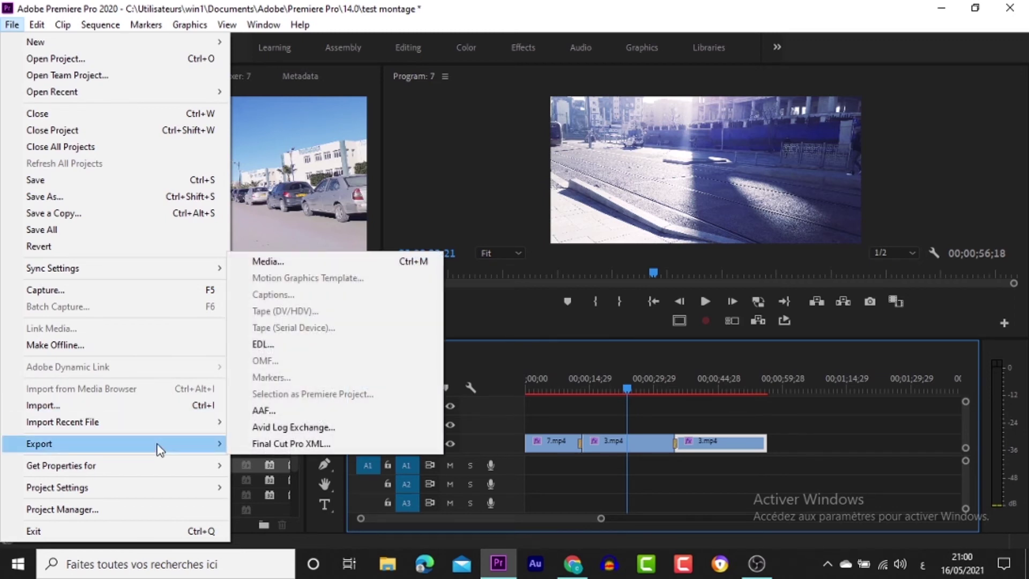
{"action": "left_click", "coordinate": [377, 262]}
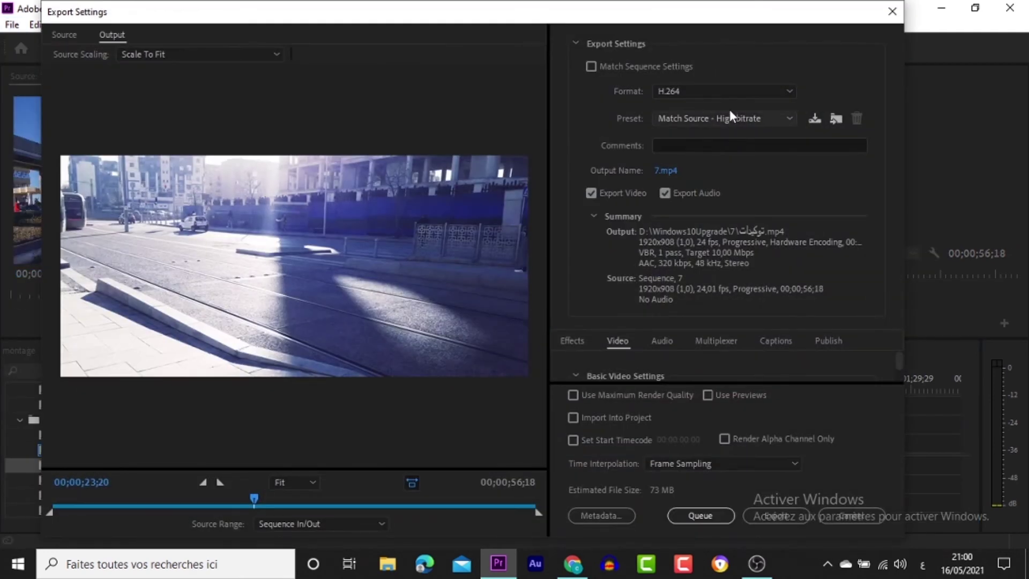
{"action": "left_click", "coordinate": [730, 117]}
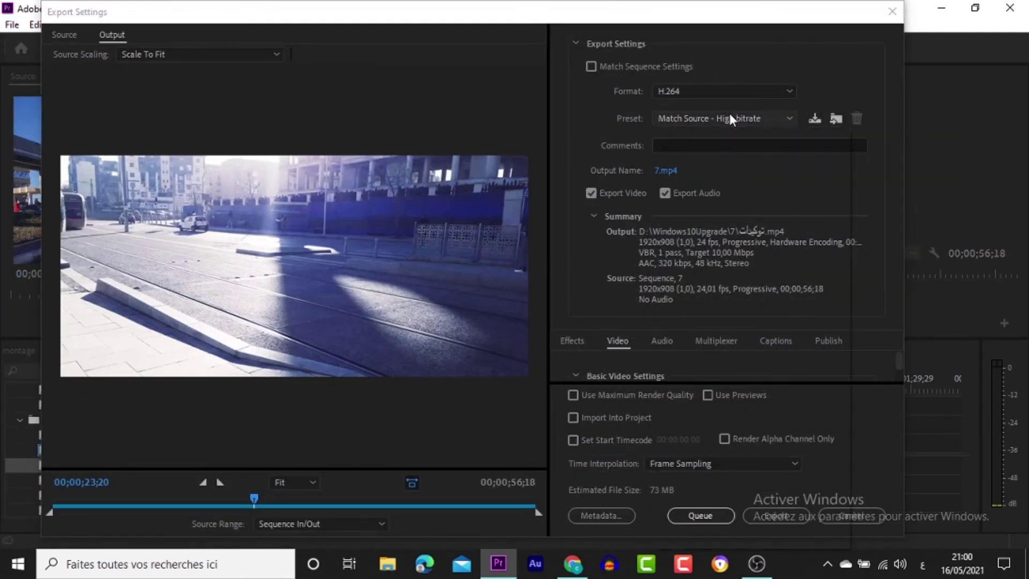
{"action": "scroll", "coordinate": [724, 240], "scroll_direction": "down", "scroll_amount": 5}
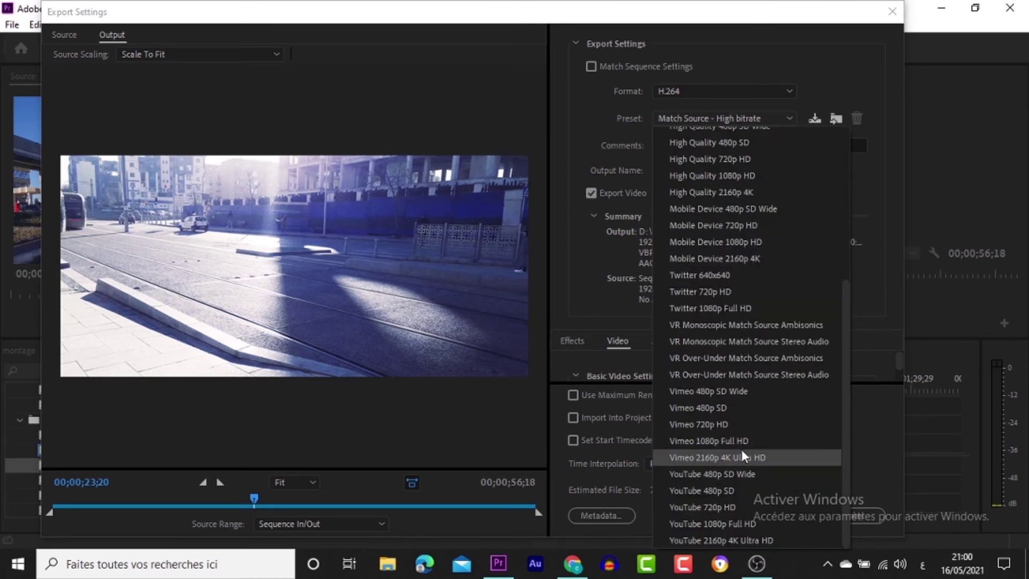
{"action": "left_click", "coordinate": [722, 522]}
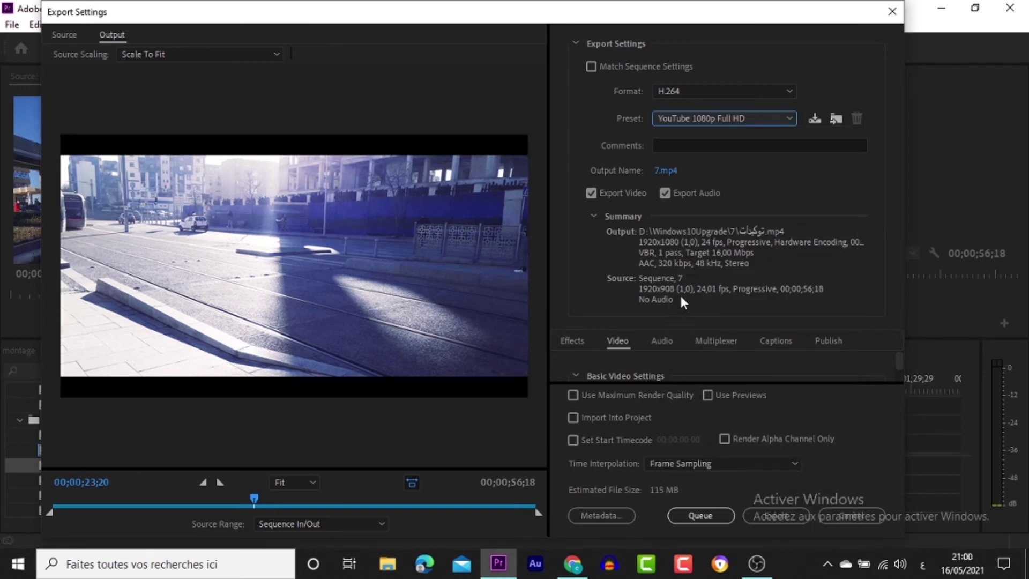
Name the output file "test montage" and try to export the sequence
{"action": "left_click", "coordinate": [663, 171]}
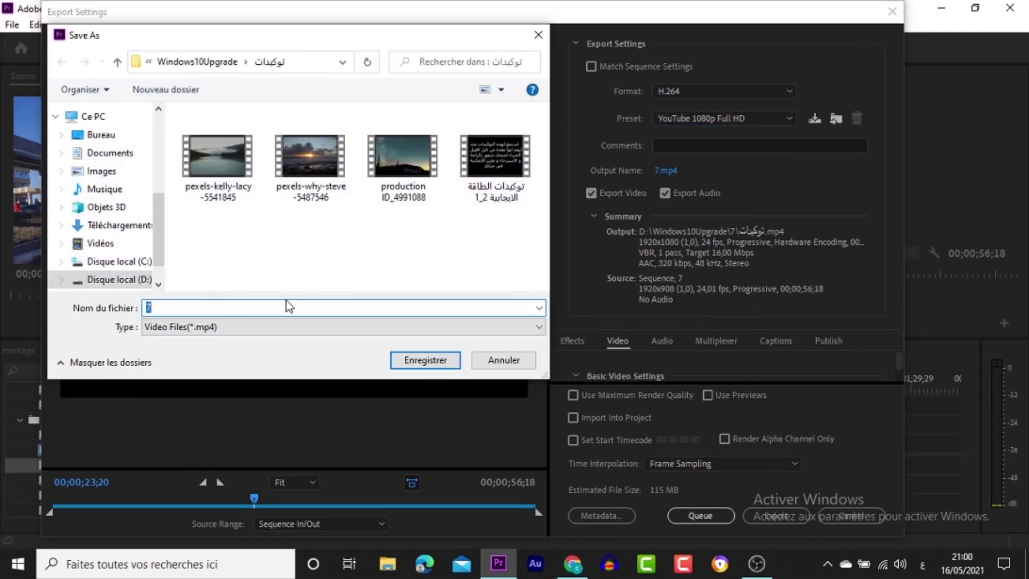
{"action": "type", "text": "سيب"}
{"action": "key", "text": "BackSpace"}
{"action": "key", "text": "BackSpace"}
{"action": "key", "text": "BackSpace"}
{"action": "key", "text": "alt+shift"}
{"action": "type", "text": "s"}
{"action": "key", "text": "BackSpace"}
{"action": "type", "text": "test monta"}
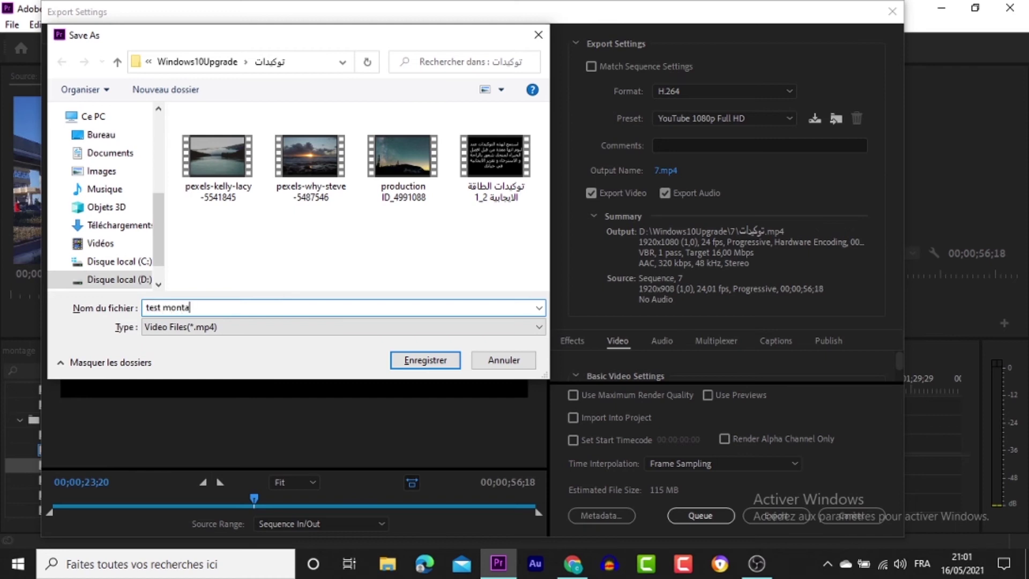
{"action": "type", "text": "ge"}
{"action": "key", "text": "Return"}
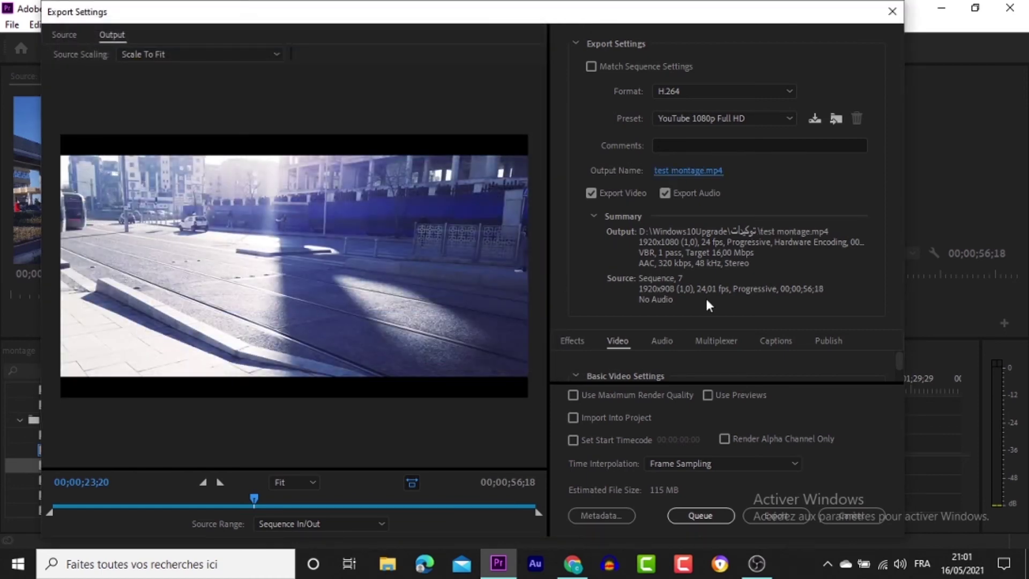
{"action": "left_click", "coordinate": [776, 516]}
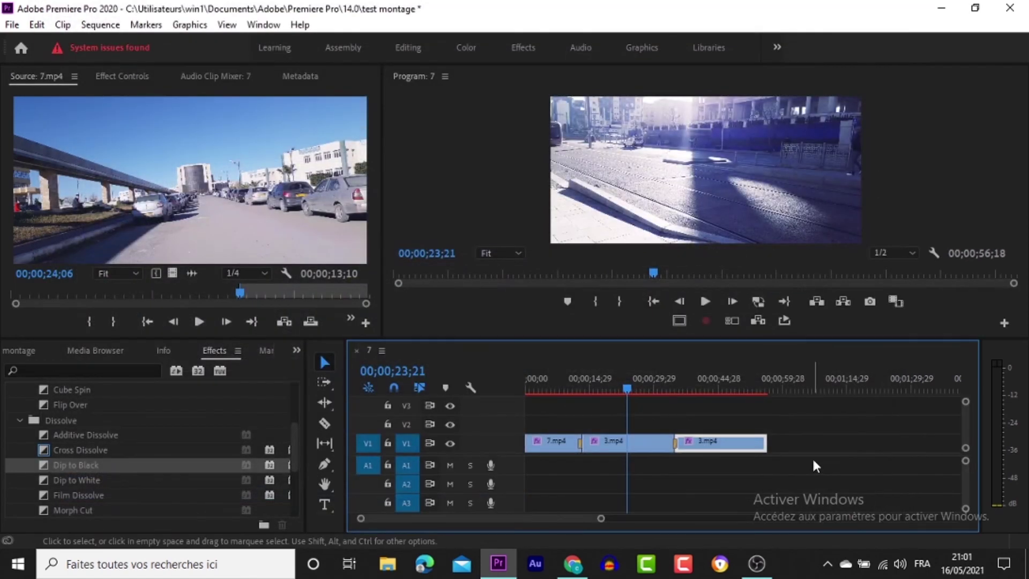
Reopen the sequence's media export settings and choose the YouTube 1080p Full HD preset
{"action": "key", "text": "ctrl+m"}
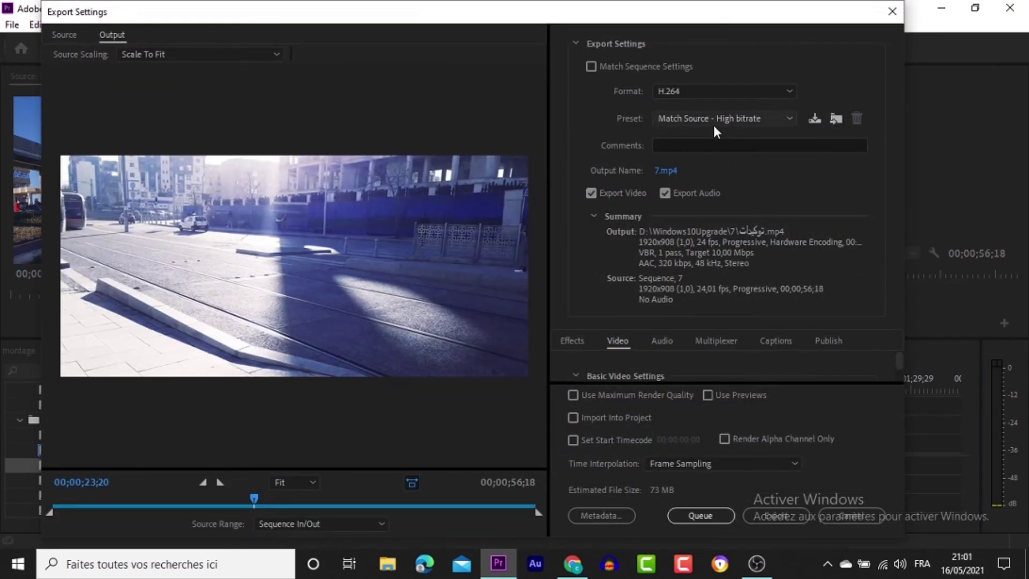
{"action": "left_click", "coordinate": [712, 117]}
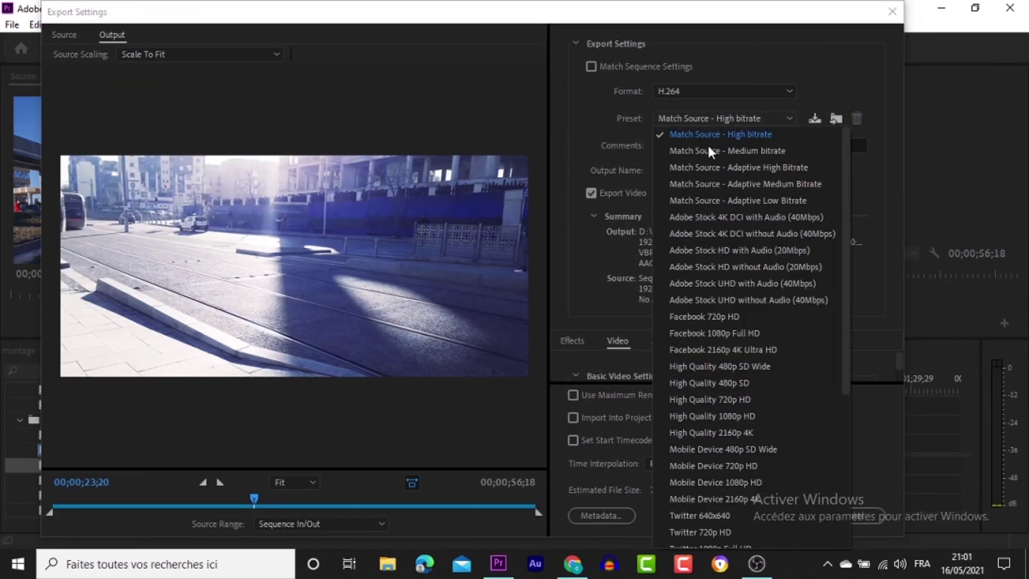
{"action": "scroll", "coordinate": [712, 155], "scroll_direction": "down", "scroll_amount": 5}
{"action": "left_click", "coordinate": [741, 509]}
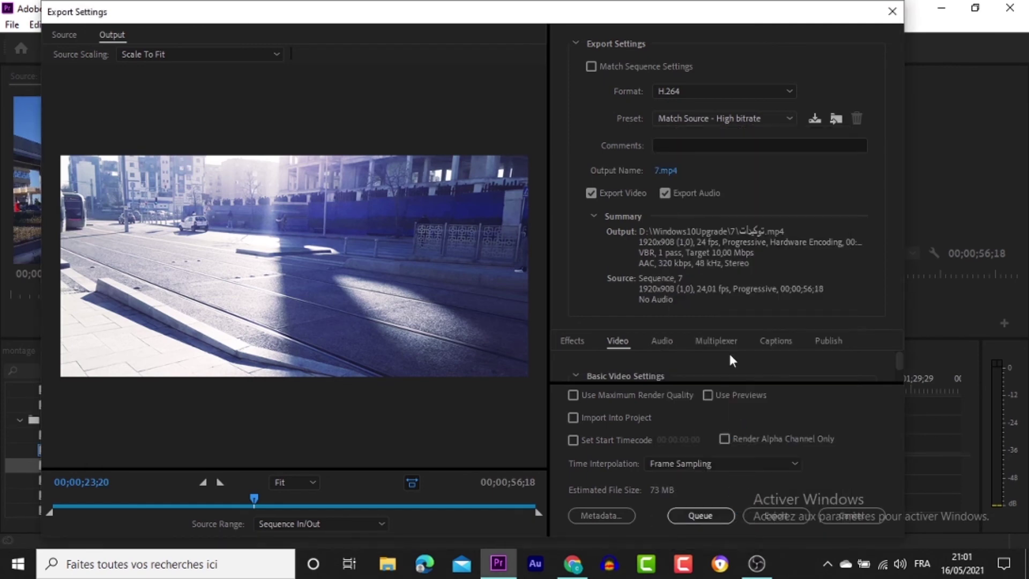
{"action": "left_click", "coordinate": [705, 119]}
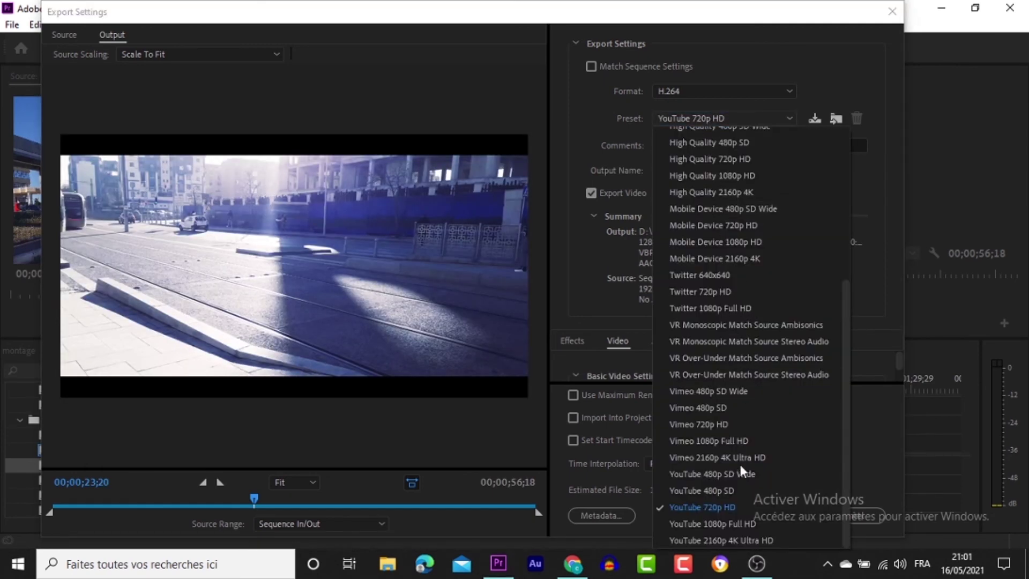
{"action": "left_click", "coordinate": [745, 521]}
Name the output file "test montage" and export the sequence
{"action": "left_click", "coordinate": [666, 170]}
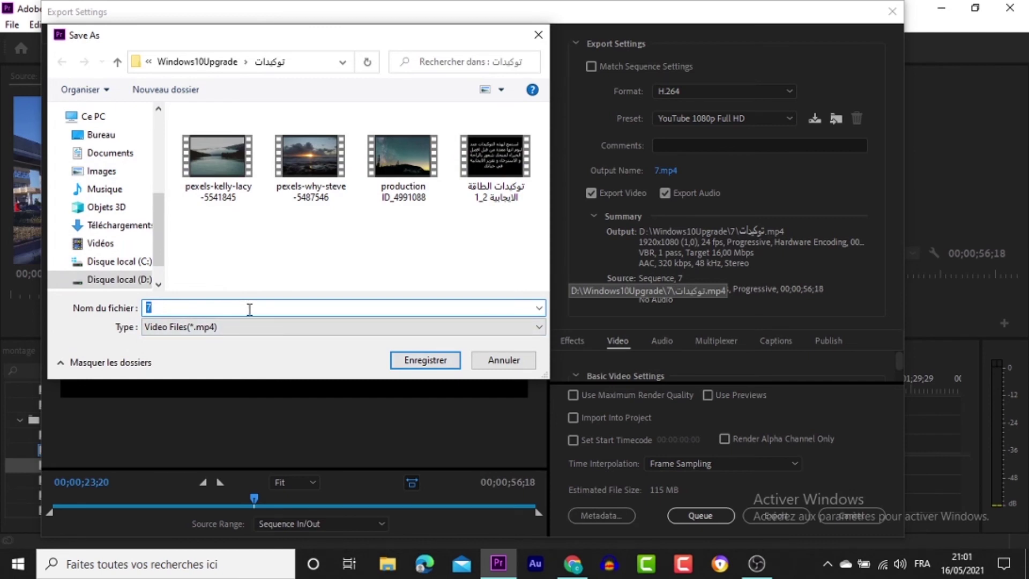
{"action": "type", "text": "test mo"}
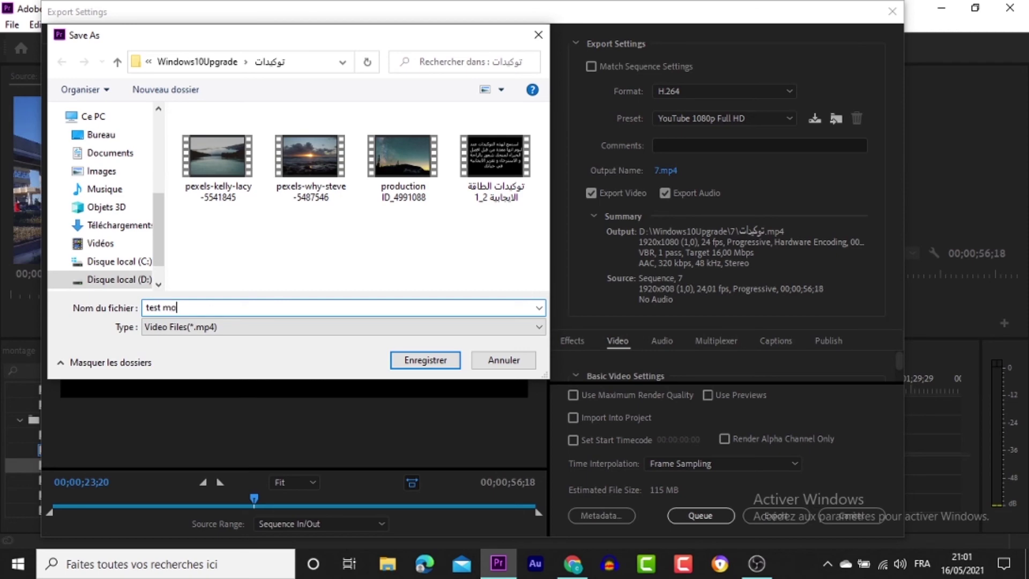
{"action": "type", "text": "ntage"}
{"action": "key", "text": "Return"}
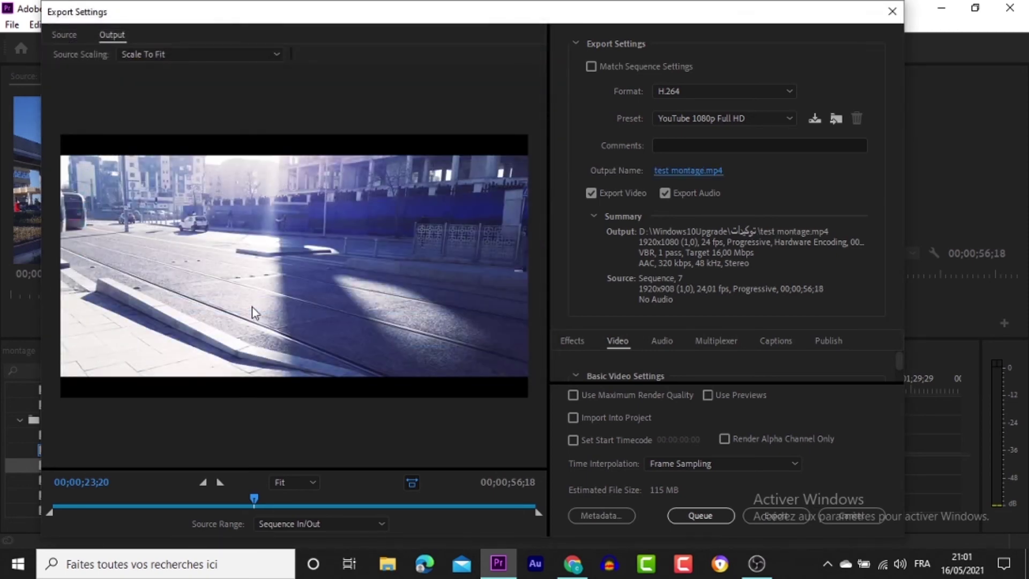
{"action": "left_click", "coordinate": [799, 513]}
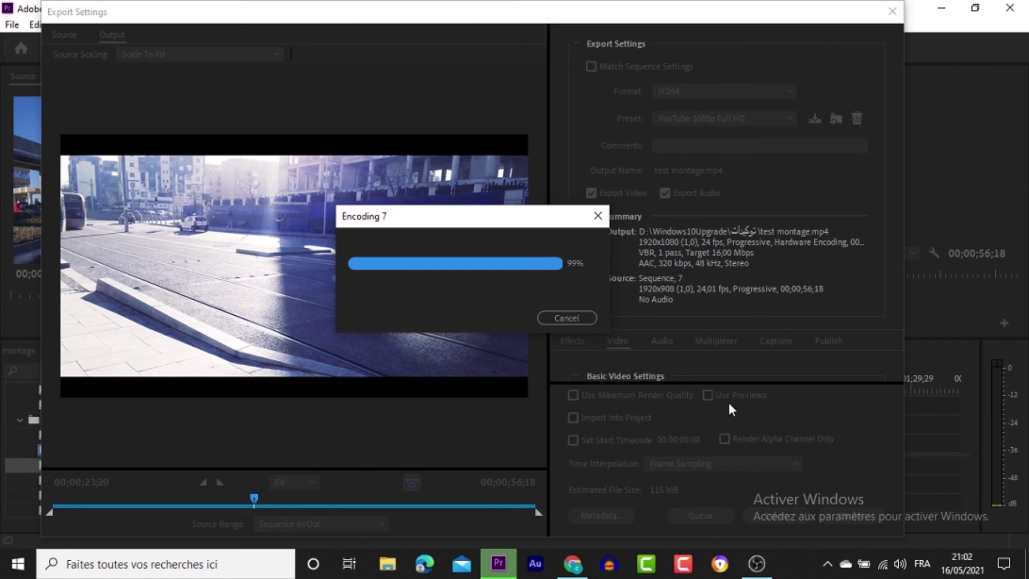
Close Premiere Pro without saving the project changes
{"action": "left_click", "coordinate": [1010, 8]}
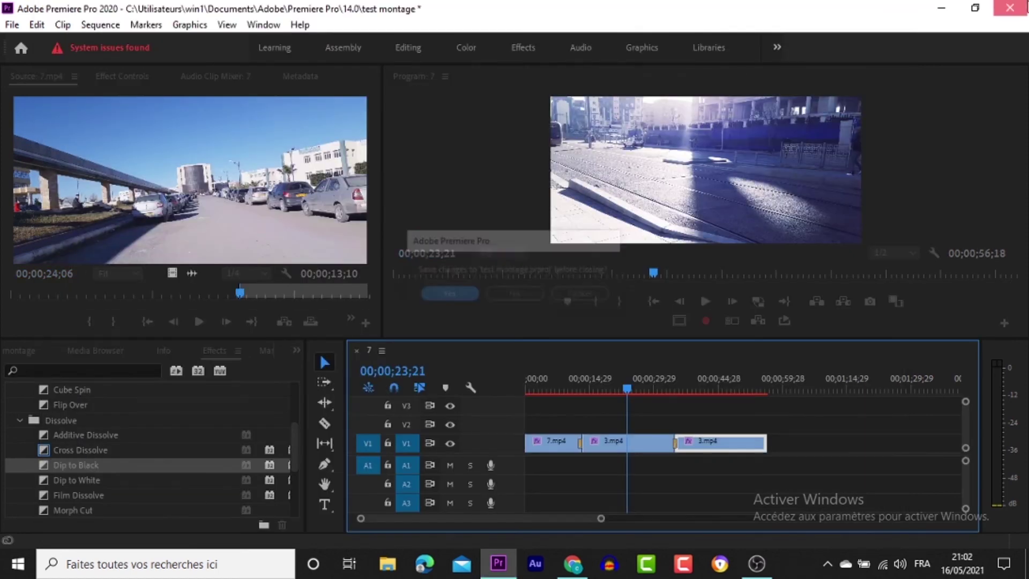
{"action": "left_click", "coordinate": [509, 295]}
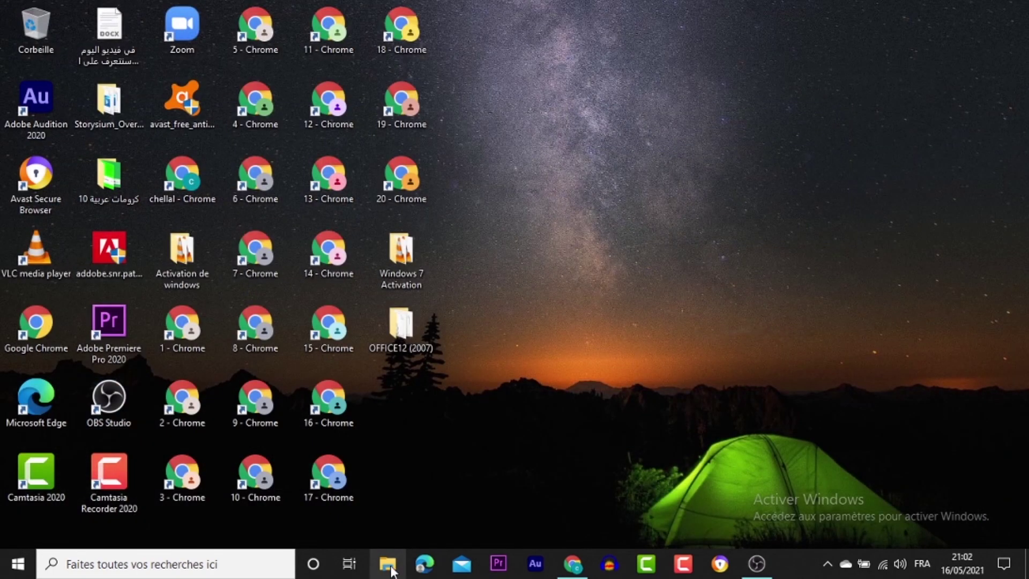
Switch to File Explorer, play the exported test montage video from the توكيدات folder and skip ahead to about 00:00:13
{"action": "left_click", "coordinate": [390, 568]}
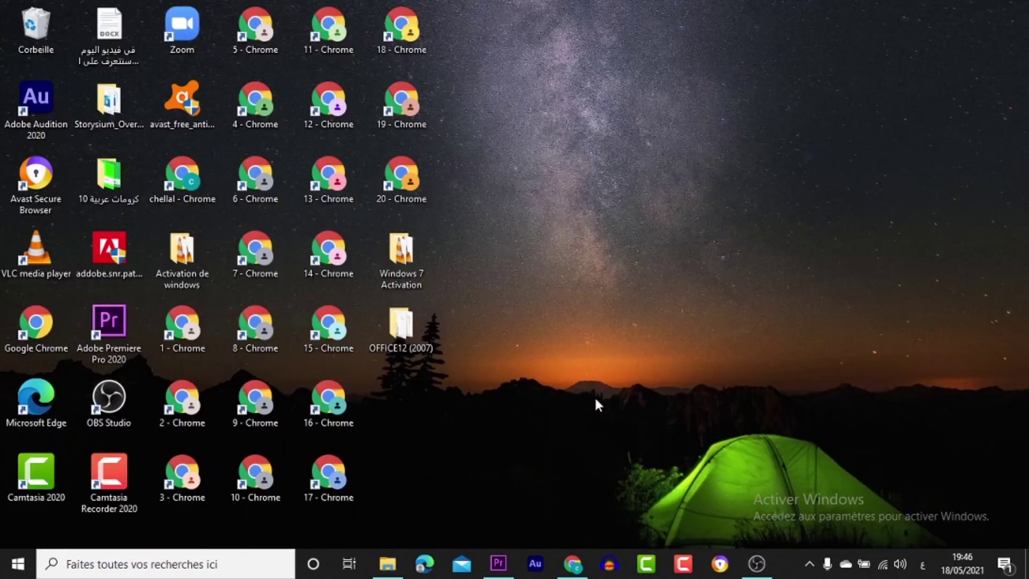
{"action": "left_click", "coordinate": [389, 563]}
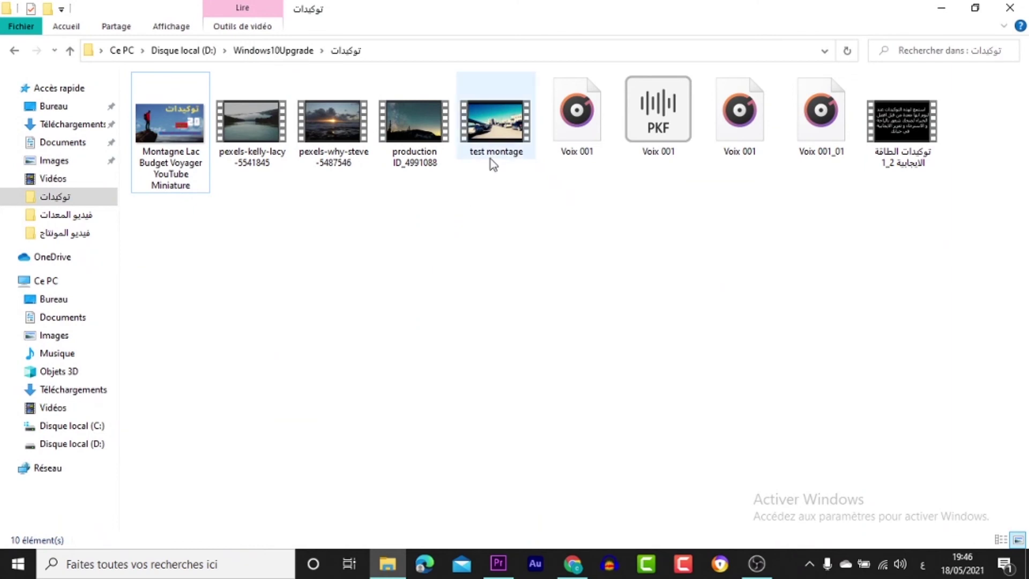
{"action": "double_click", "coordinate": [493, 140]}
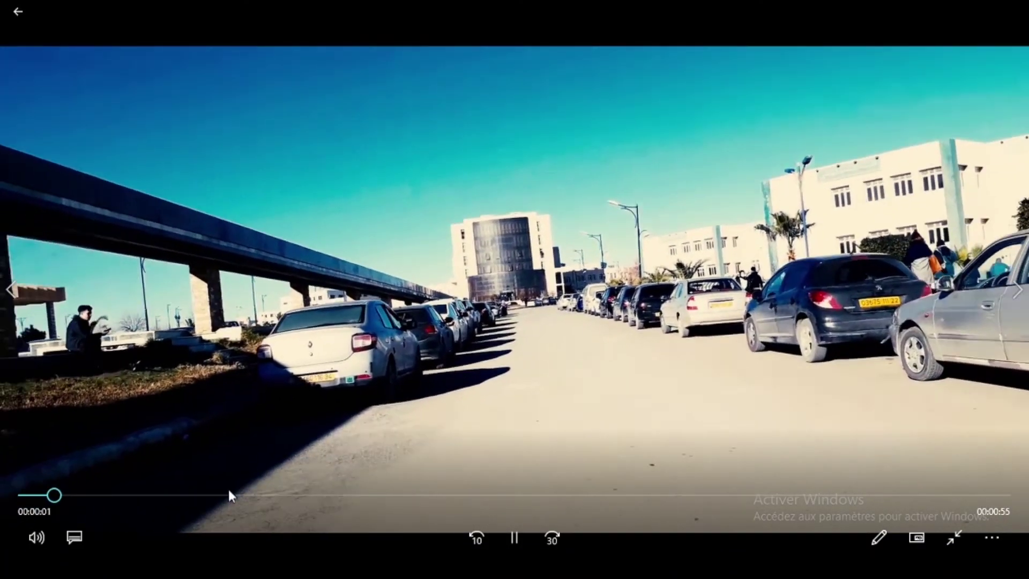
{"action": "left_click", "coordinate": [184, 494]}
{"action": "left_click", "coordinate": [254, 496]}
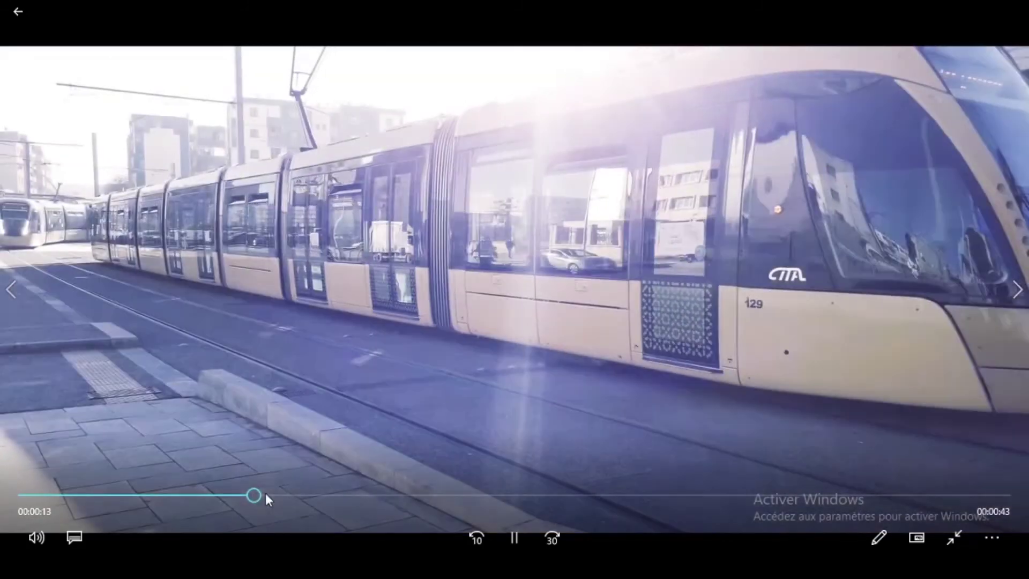